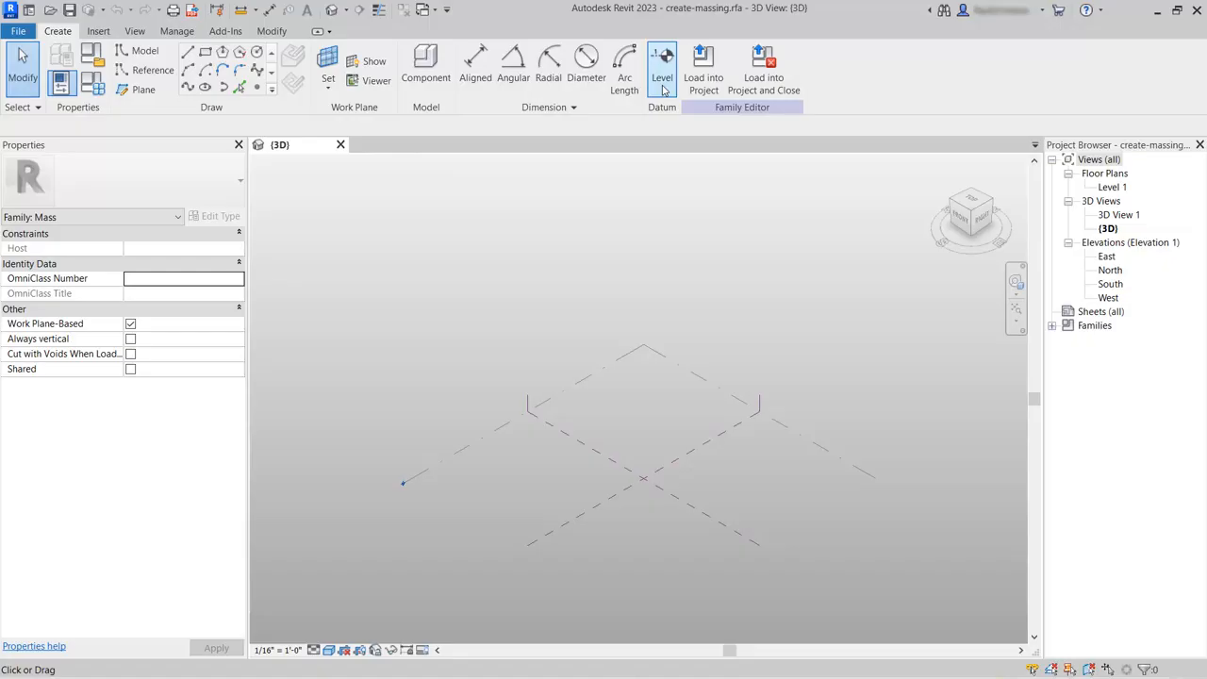
# Draw a rectangle of model lines about 72' by 32' on Level 1, just behind the intersection of the center reference planes.
pyautogui.click(272, 31)
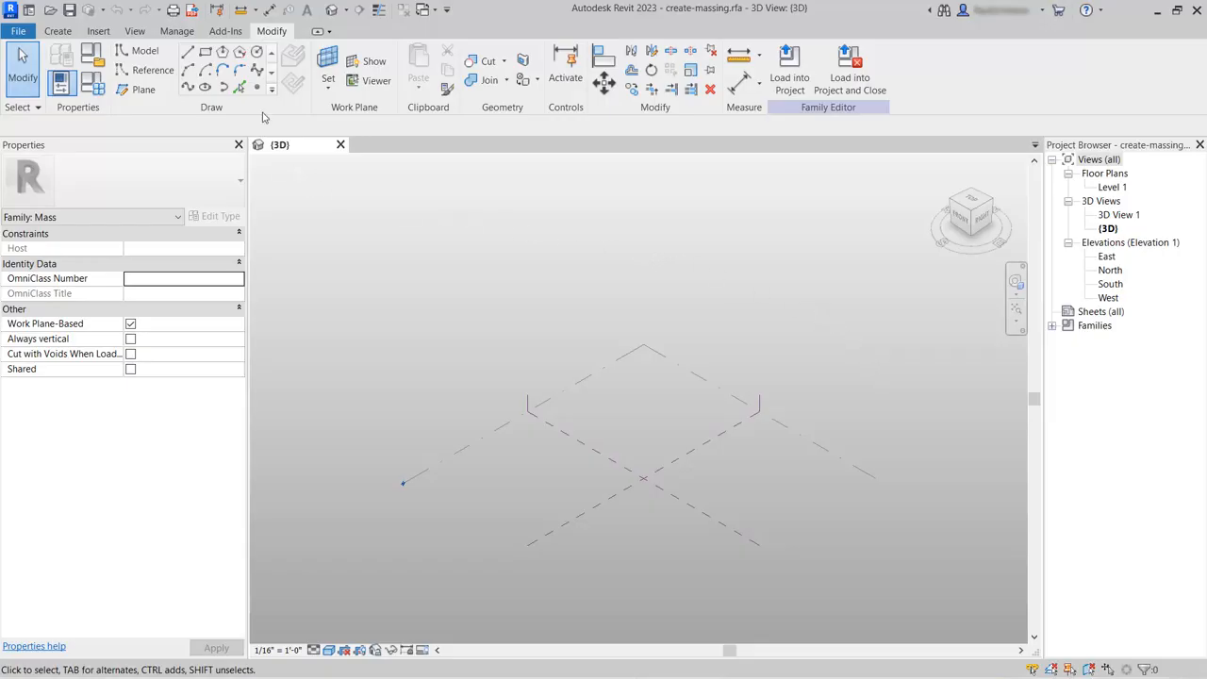
pyautogui.click(207, 54)
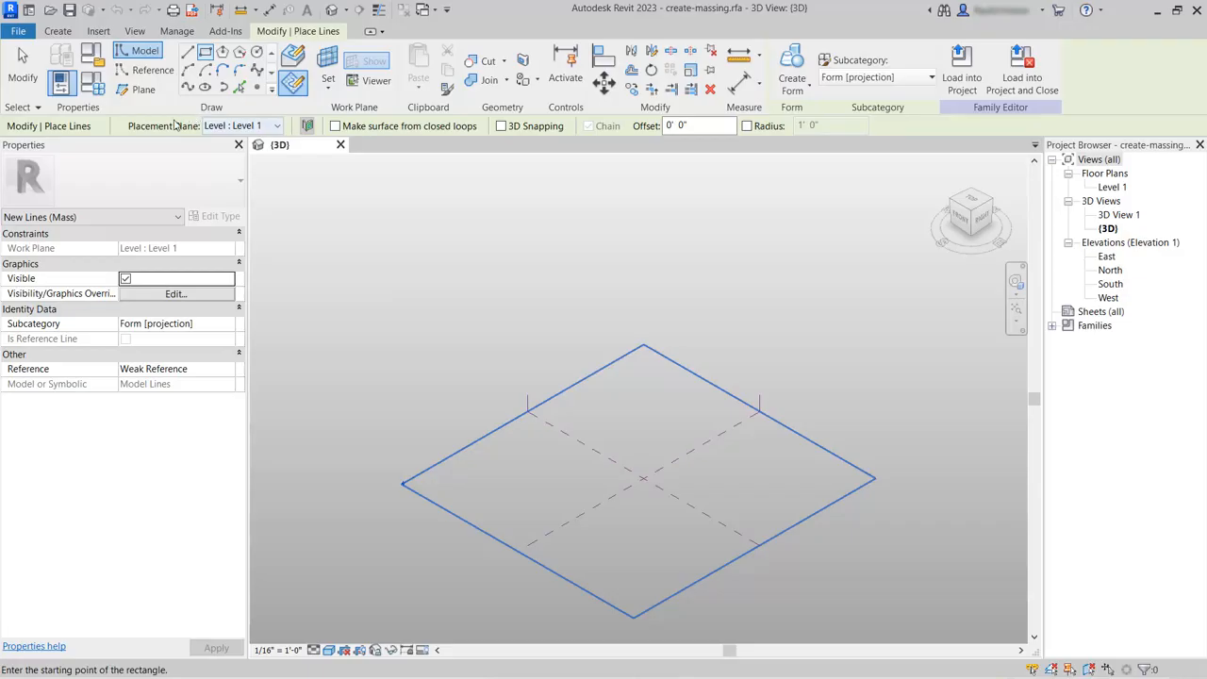
pyautogui.click(277, 127)
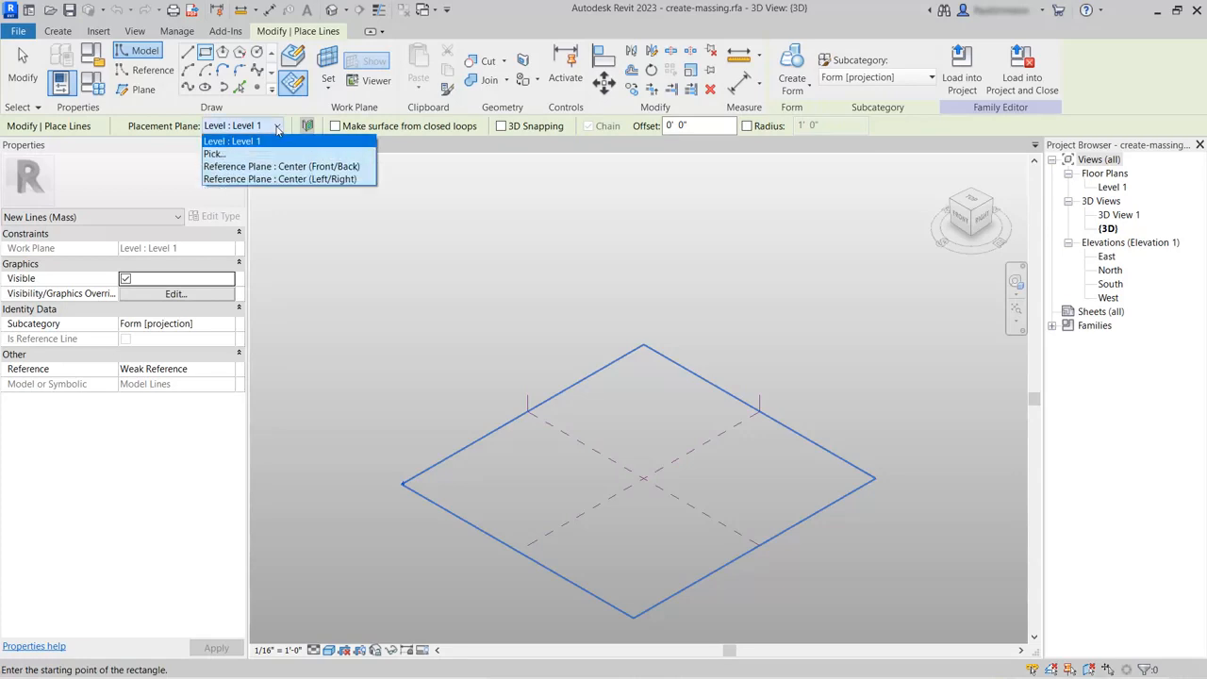
pyautogui.click(278, 126)
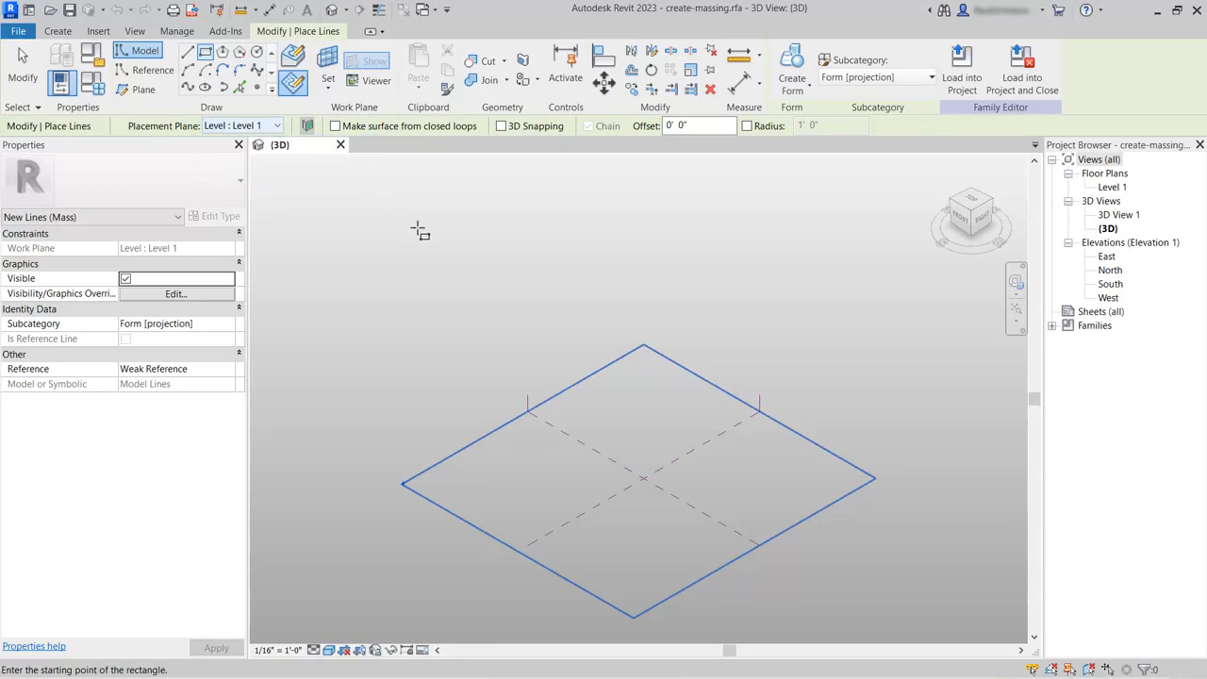
pyautogui.scroll(3, 642, 476)
pyautogui.scroll(2, 643, 475)
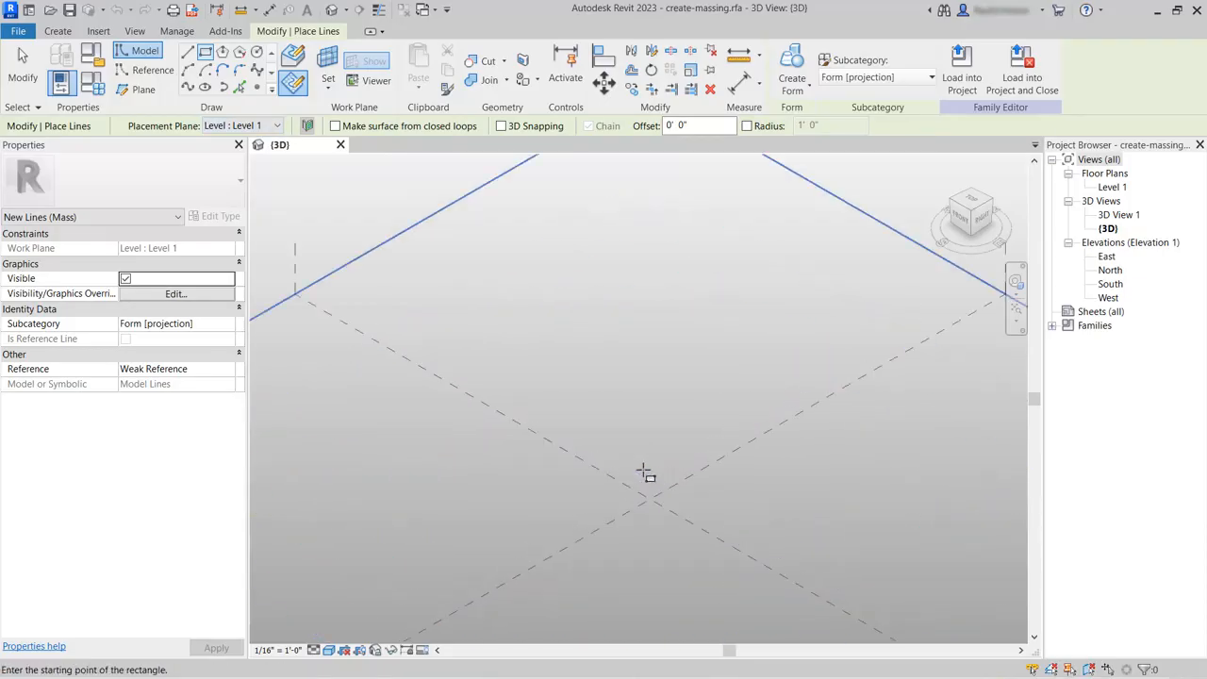
pyautogui.click(650, 454)
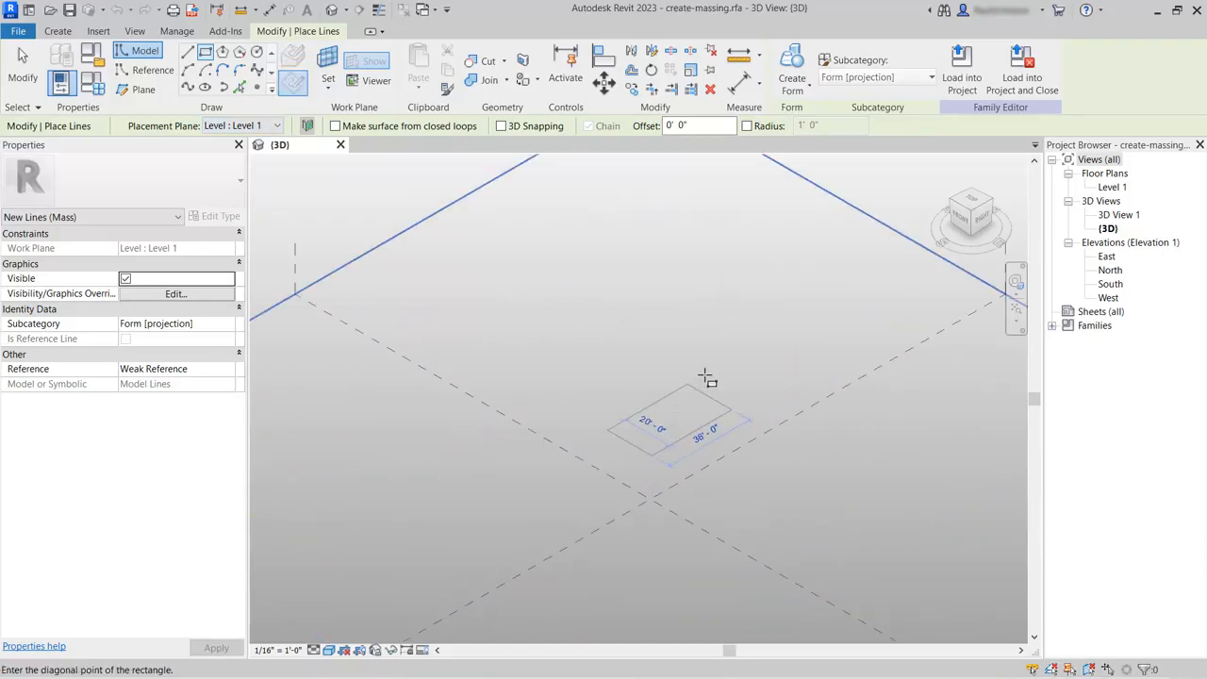
pyautogui.click(745, 323)
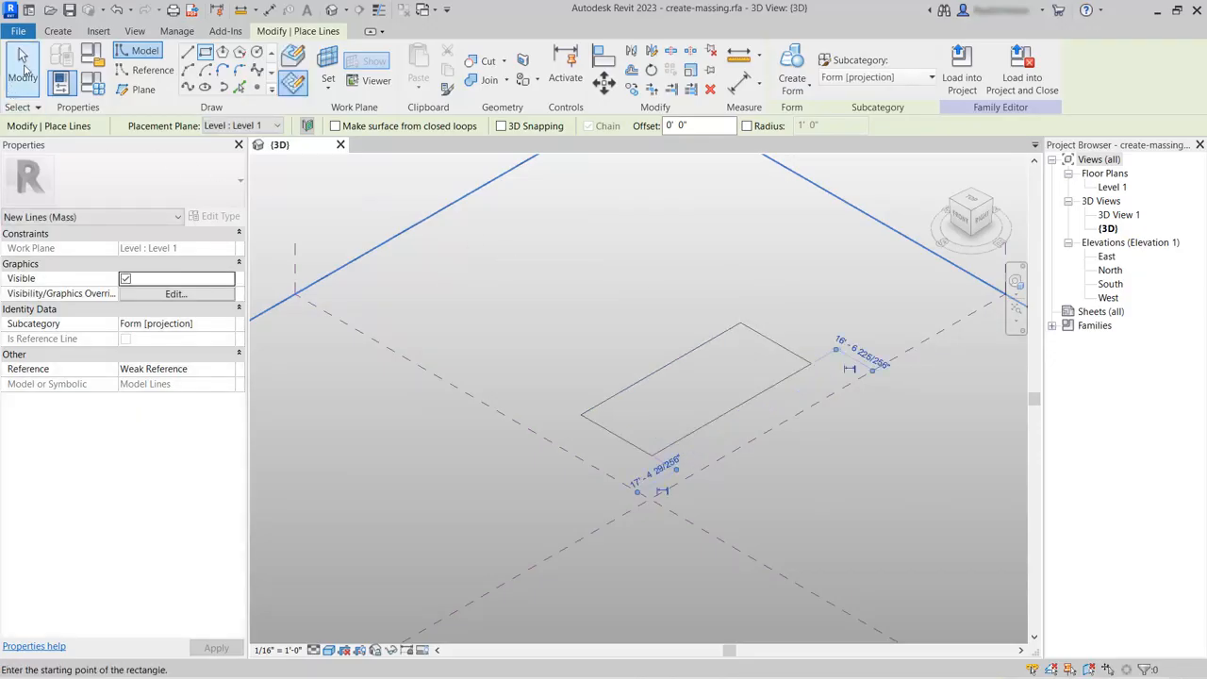
pyautogui.click(23, 70)
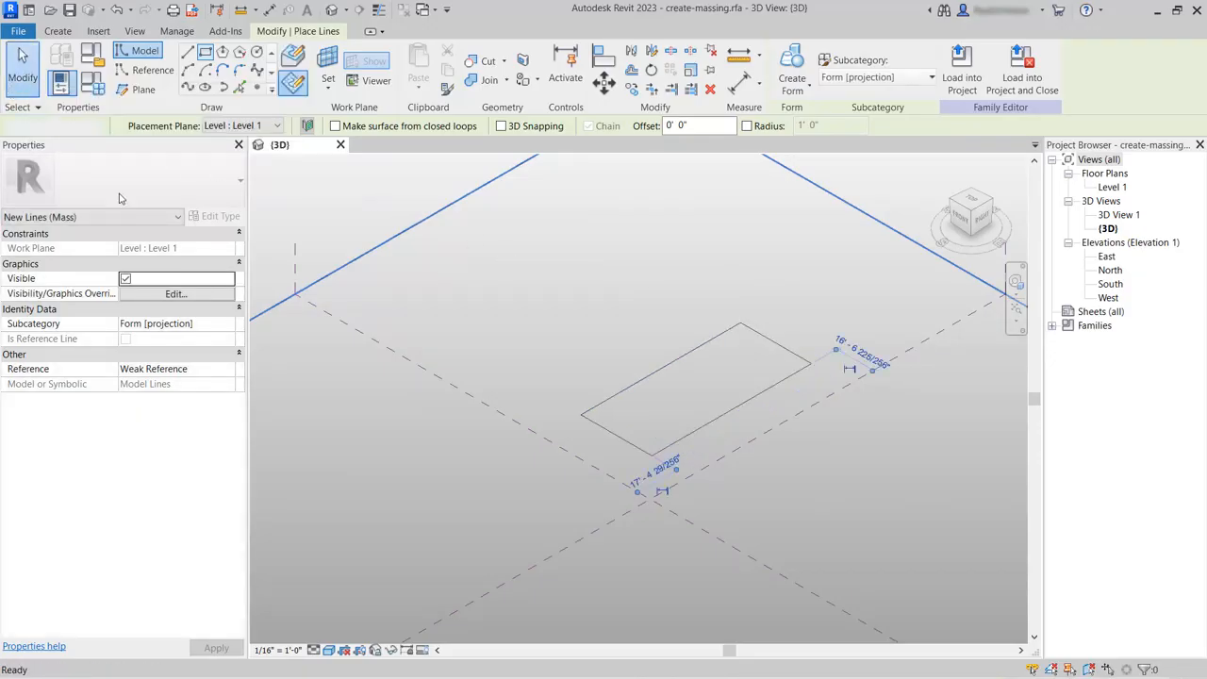
# Set the length of the rectangle's long sides to 40' by repositioning its far short edge.
pyautogui.click(752, 411)
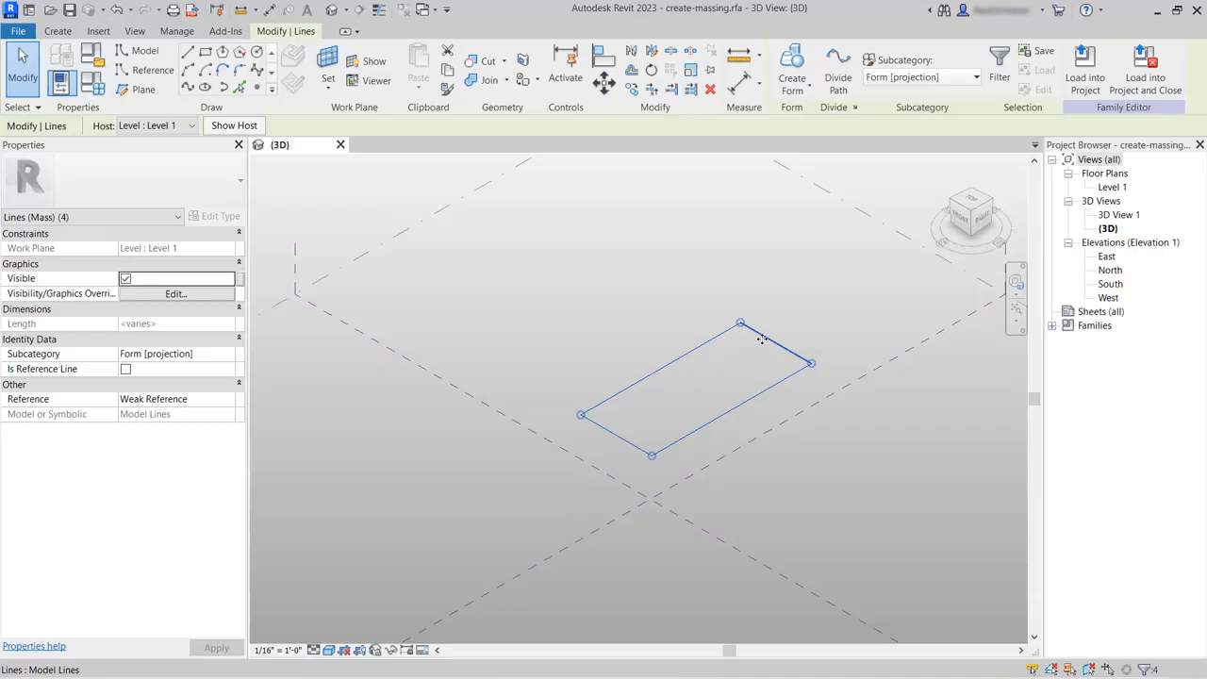
pyautogui.click(710, 377)
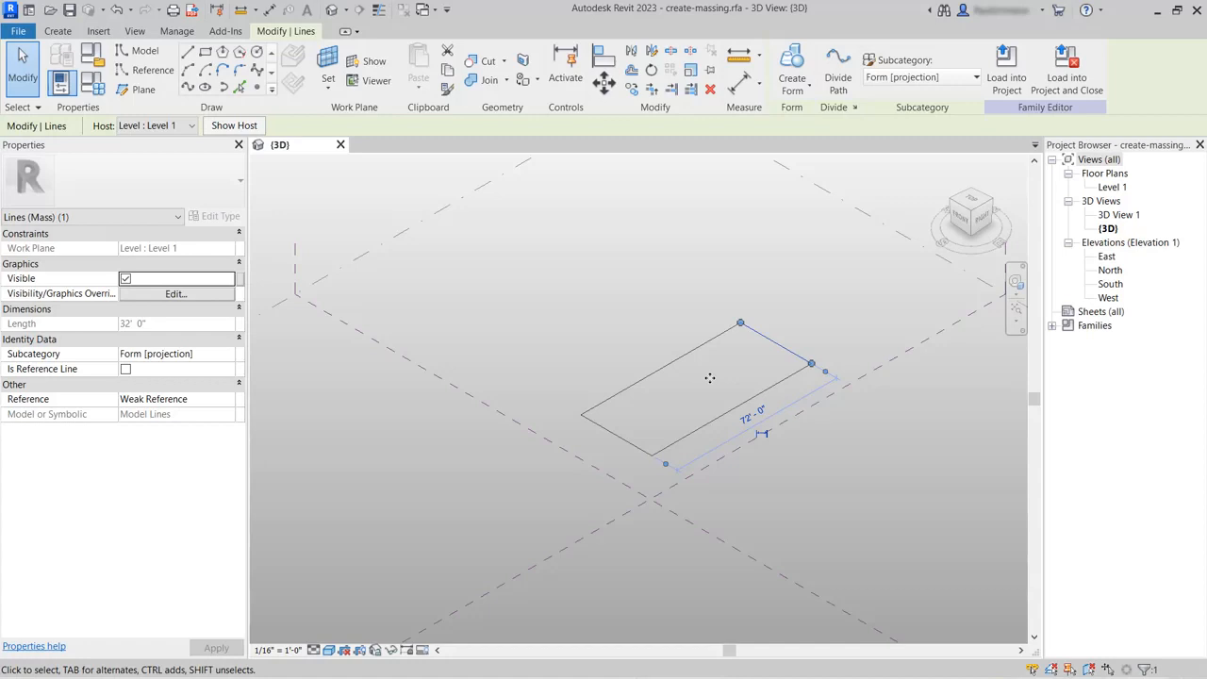
pyautogui.click(755, 417)
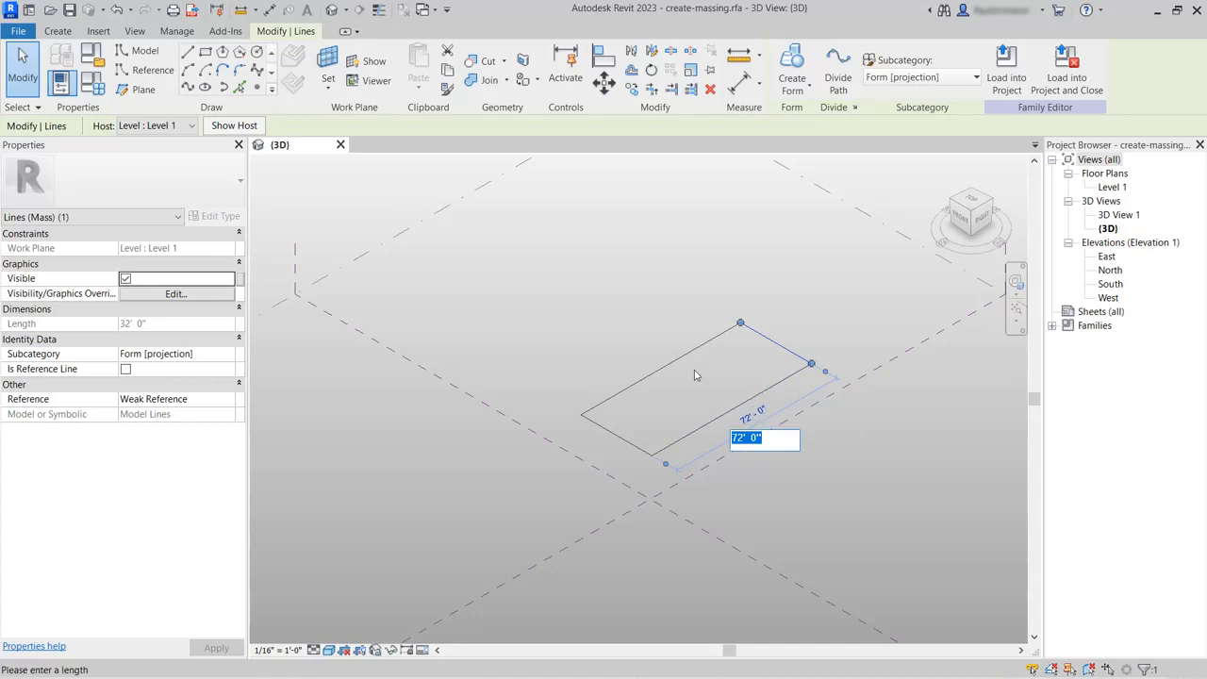
pyautogui.write('40')
pyautogui.press('Return')
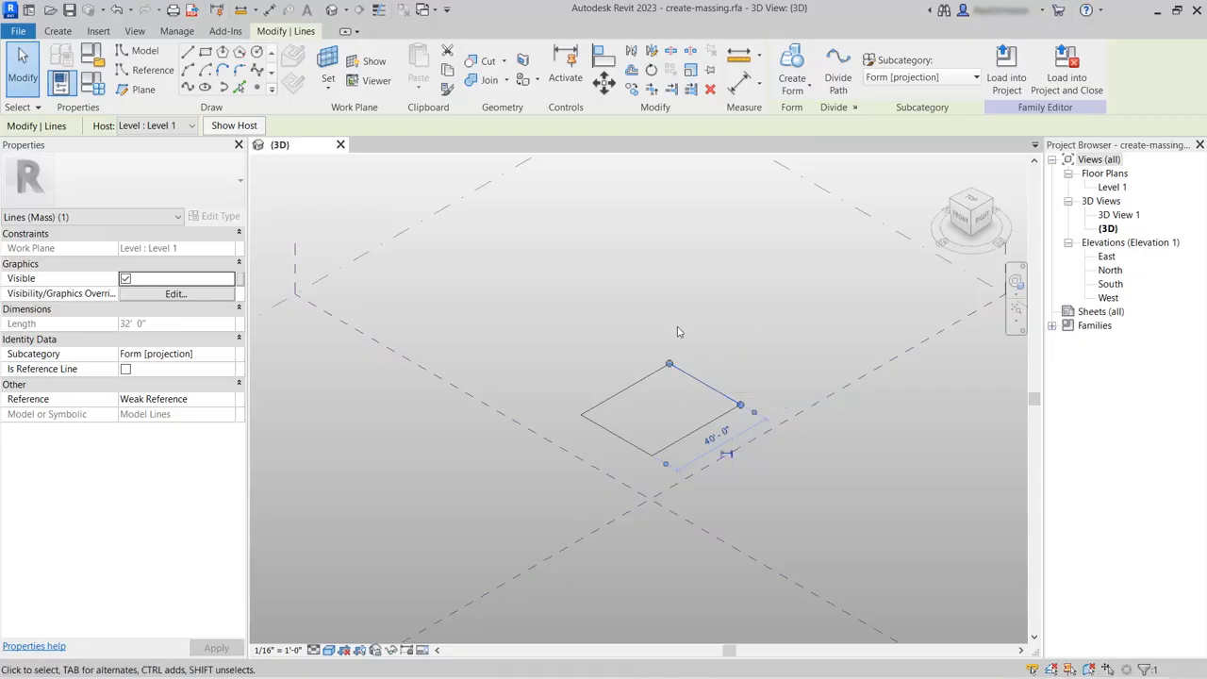
# Set the rectangle's width to 20' by repositioning its rear long edge.
pyautogui.click(632, 391)
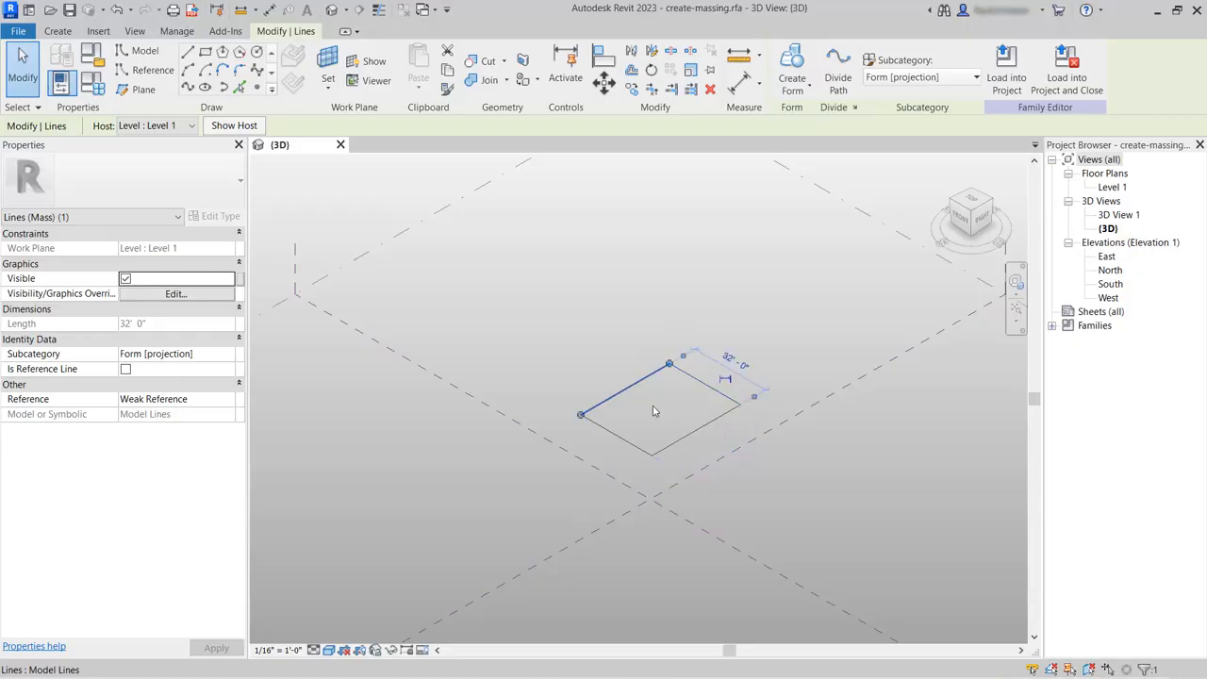
pyautogui.click(736, 358)
pyautogui.write('20')
pyautogui.press('Return')
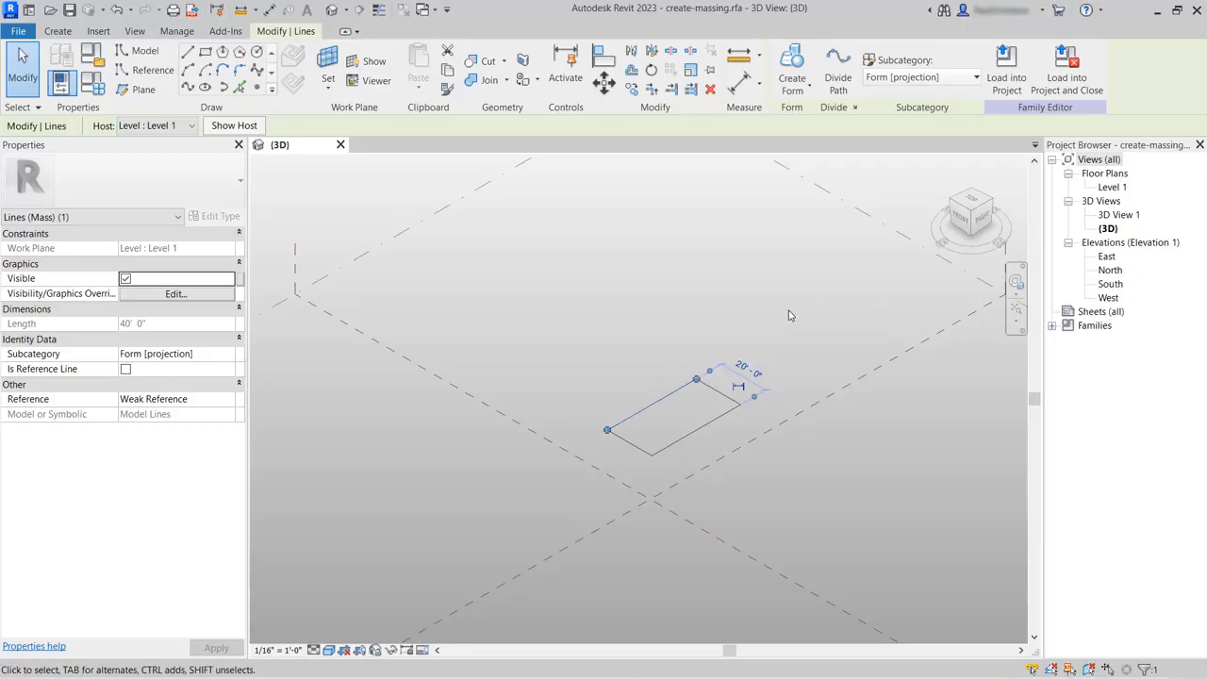
pyautogui.click(683, 287)
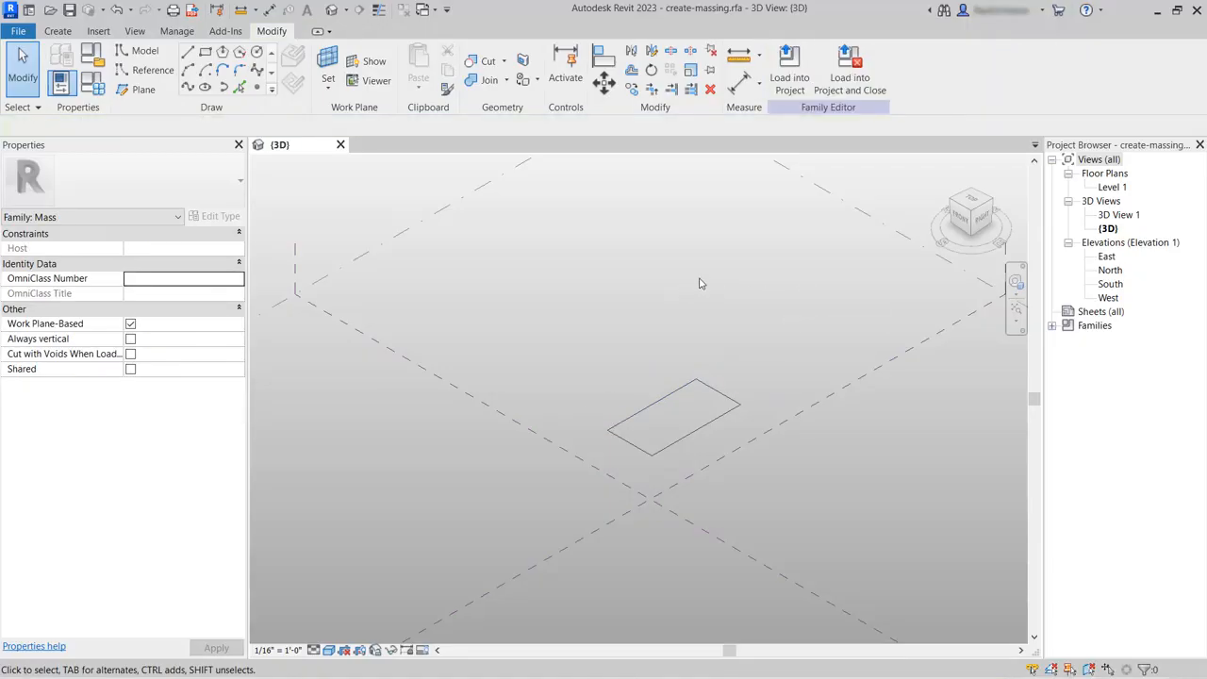
# Move the whole rectangle from the midpoint of its front long edge to the intersection of the center reference planes.
pyautogui.press('Tab')
pyautogui.click(672, 390)
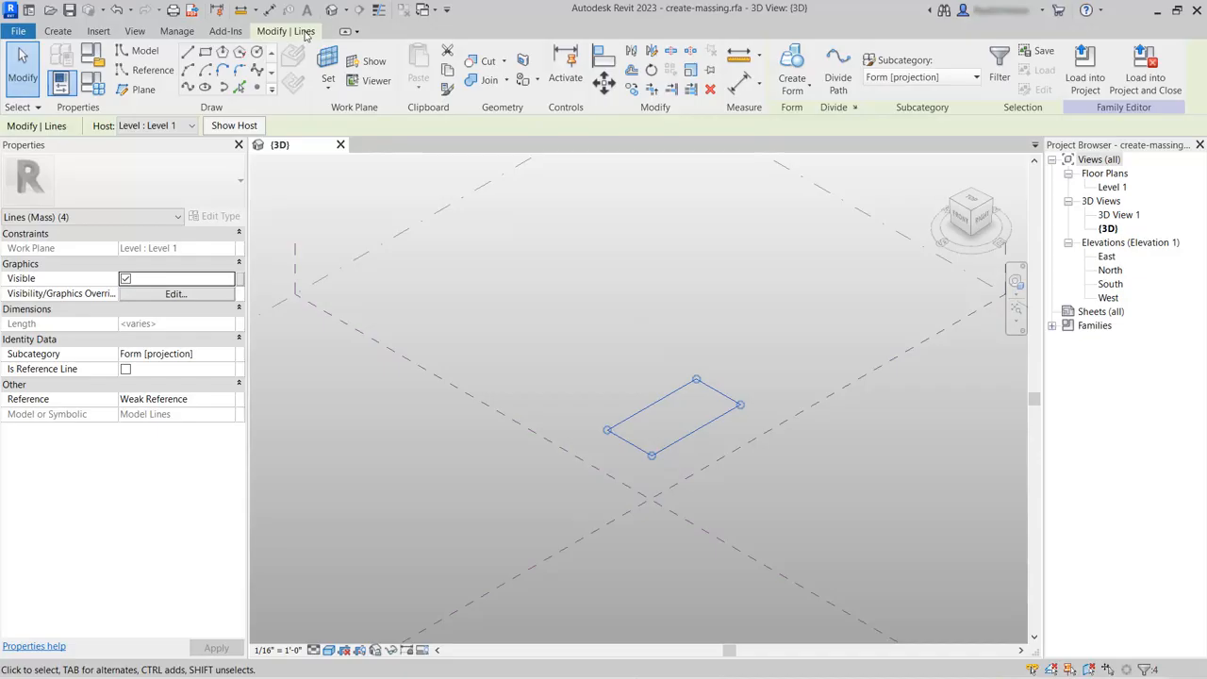
pyautogui.click(600, 91)
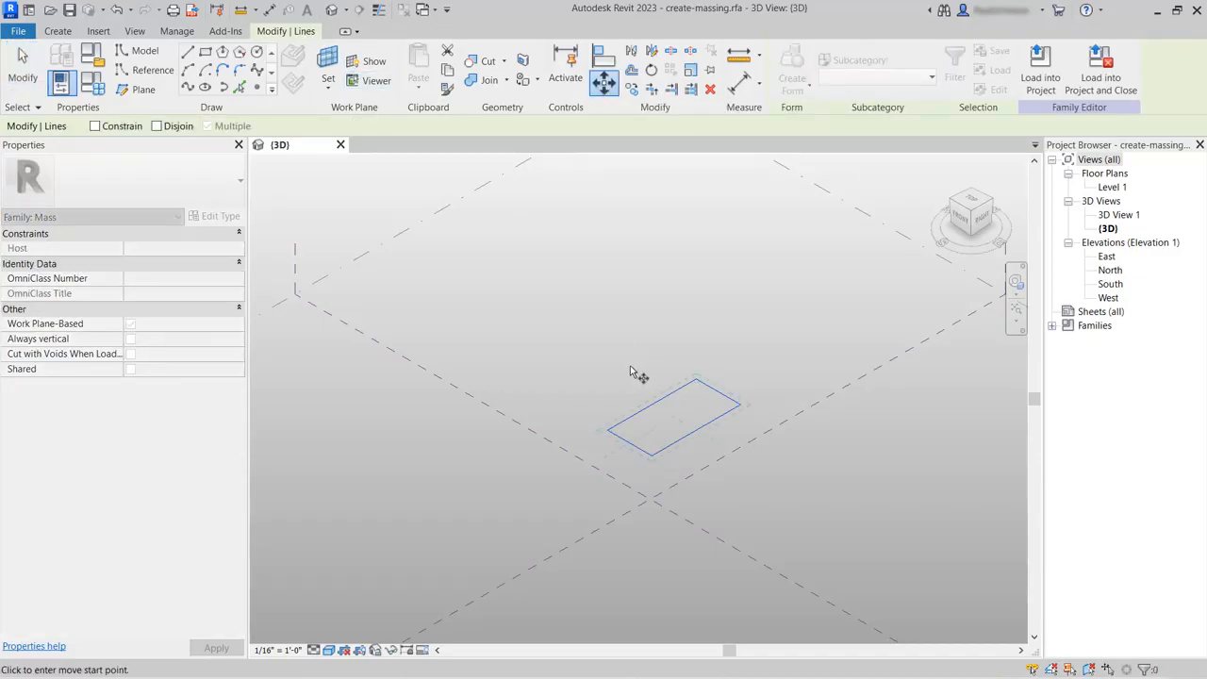
pyautogui.click(695, 431)
pyautogui.scroll(1, 636, 486)
pyautogui.scroll(2, 643, 474)
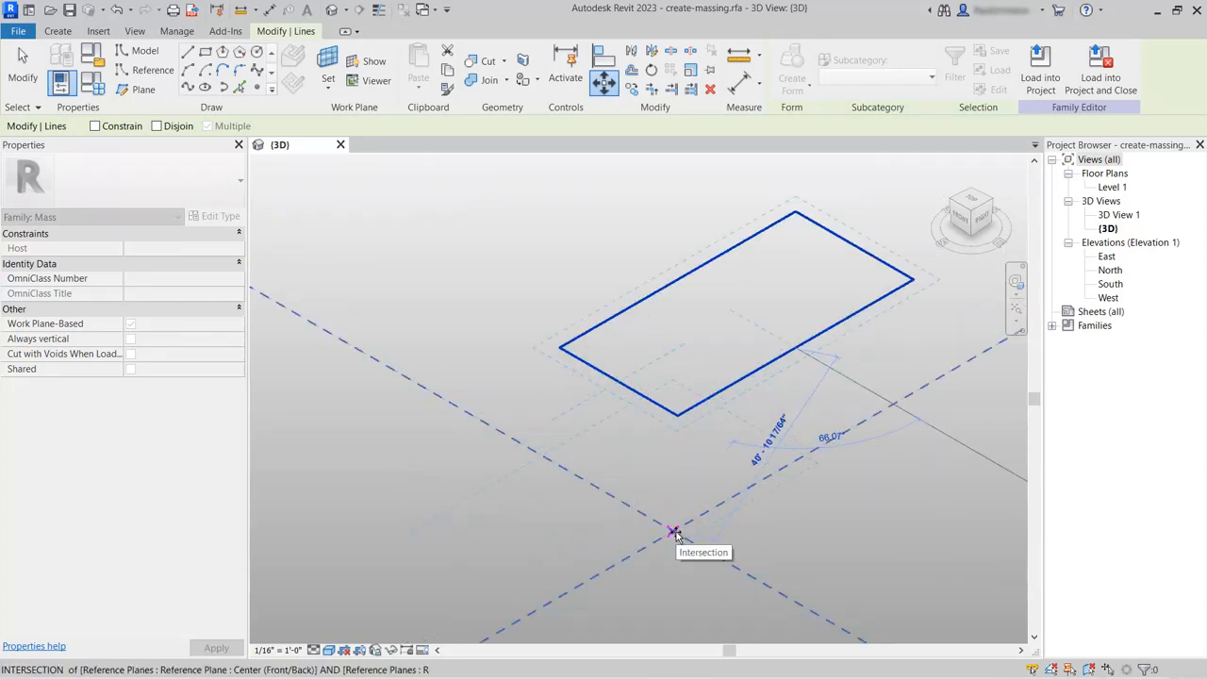
pyautogui.click(673, 533)
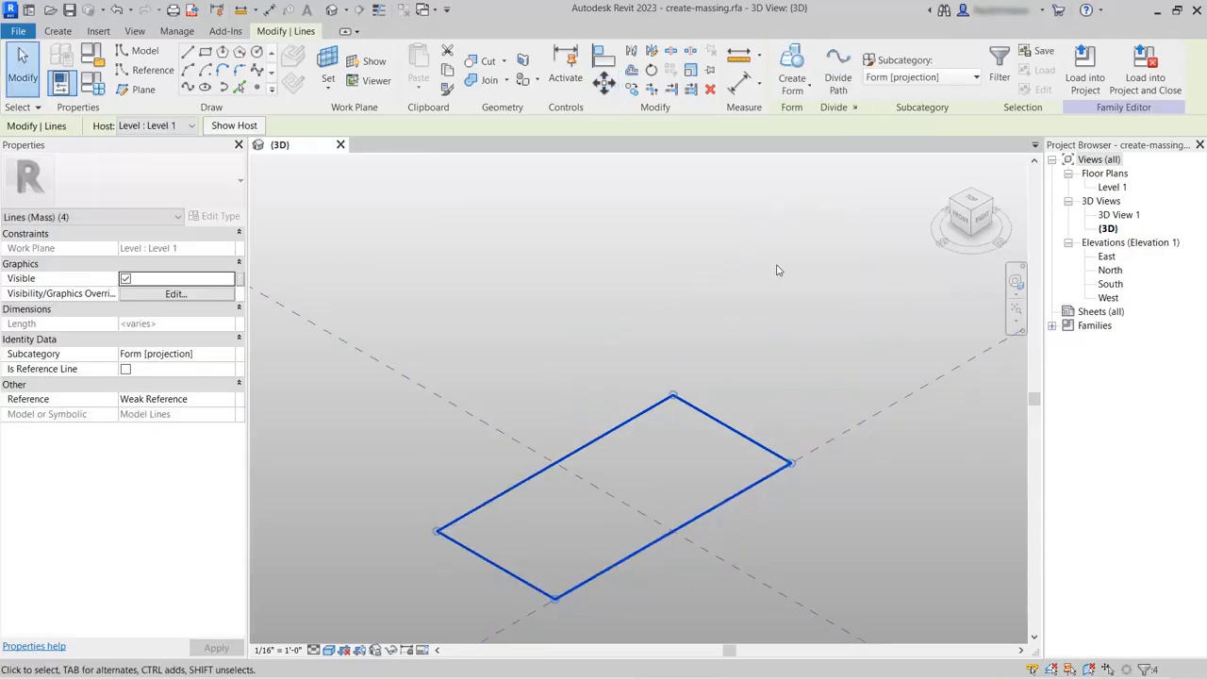
pyautogui.click(778, 269)
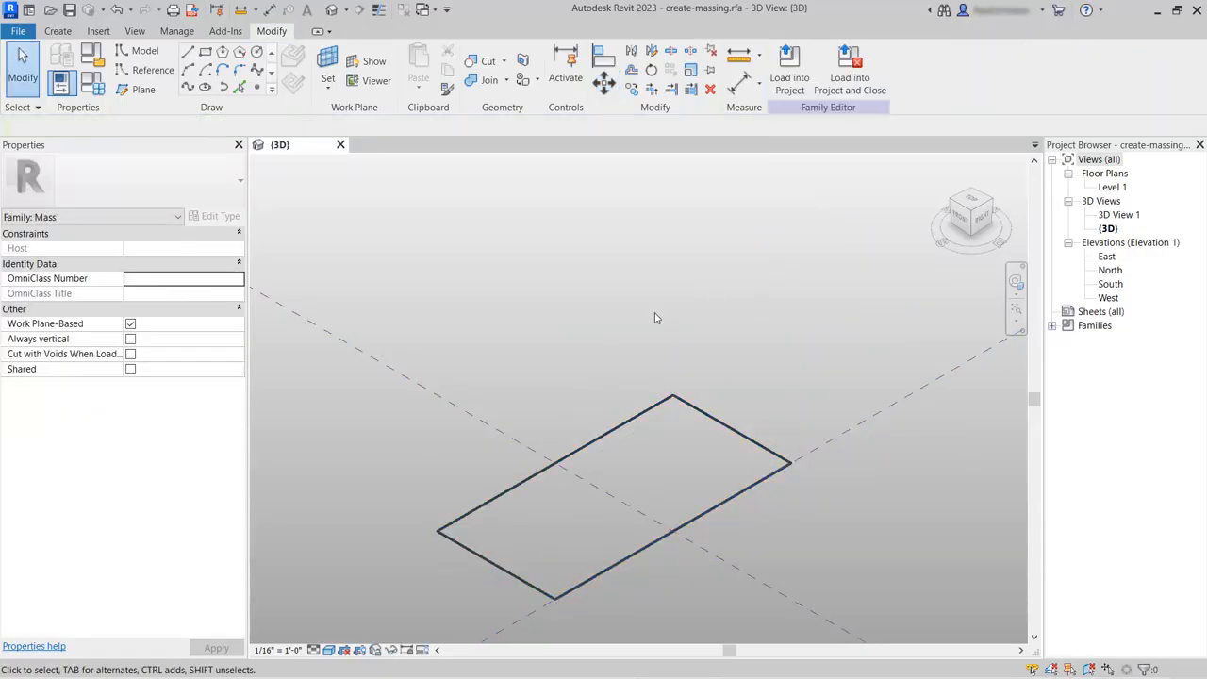
# Create a solid form from the complete rectangle chain.
pyautogui.scroll(-2, 517, 287)
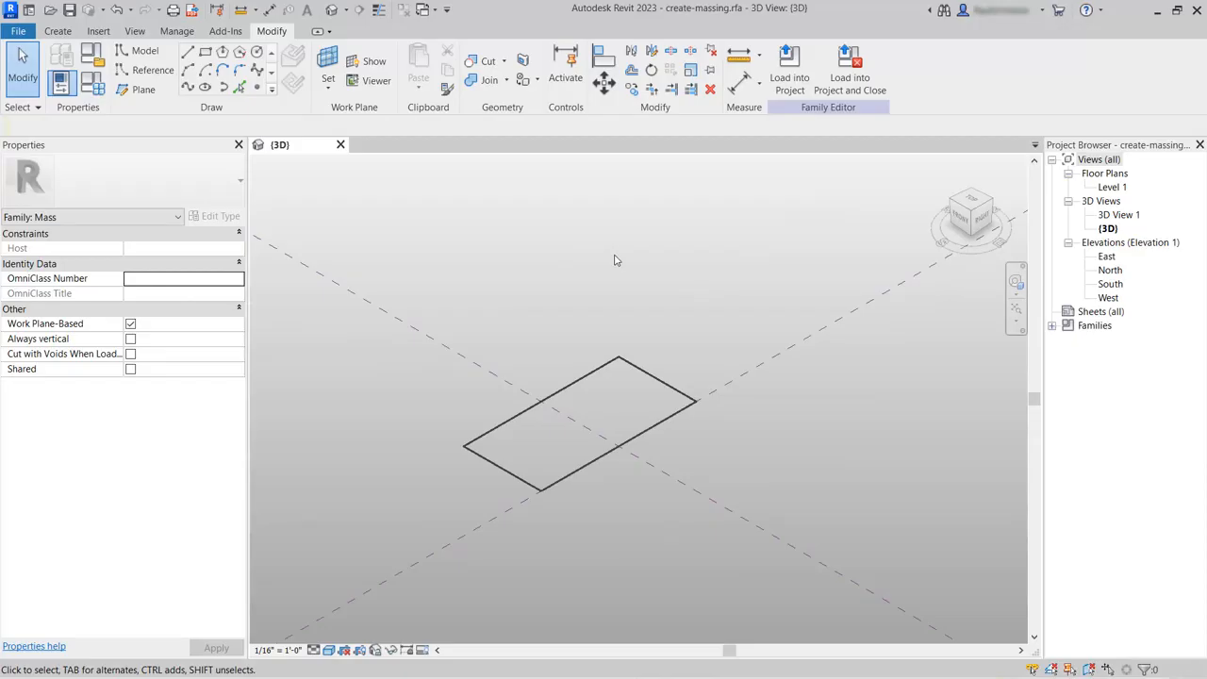
pyautogui.press('Tab')
pyautogui.click(638, 363)
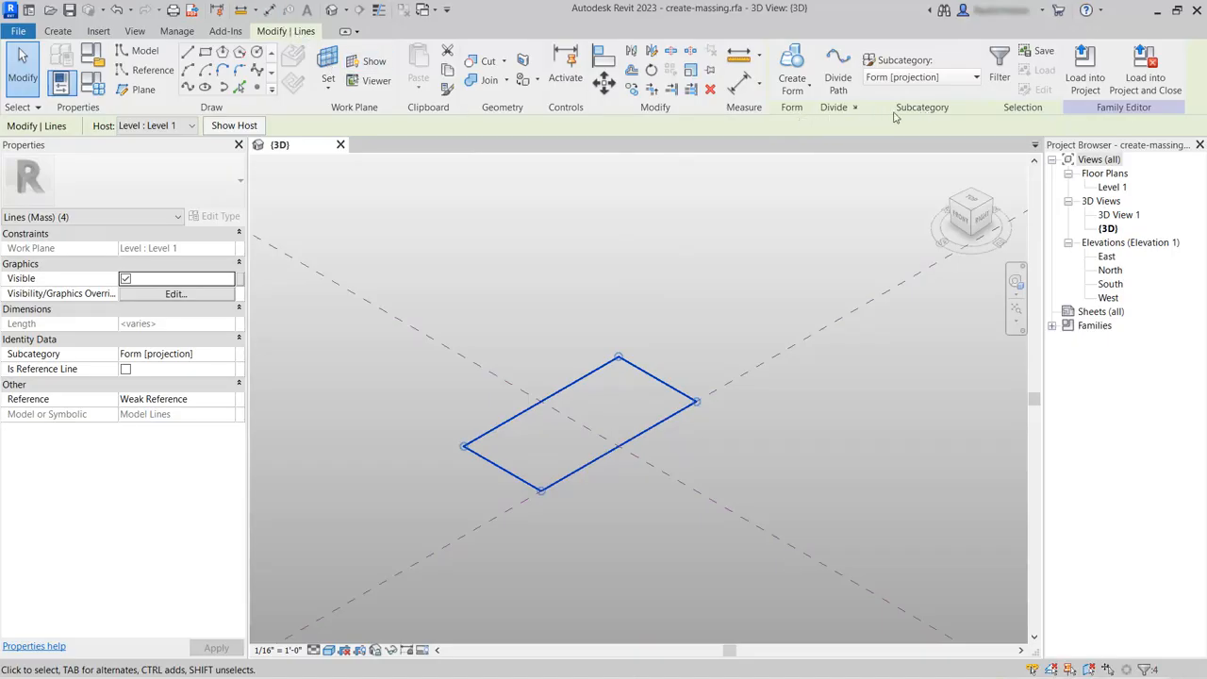
pyautogui.click(802, 83)
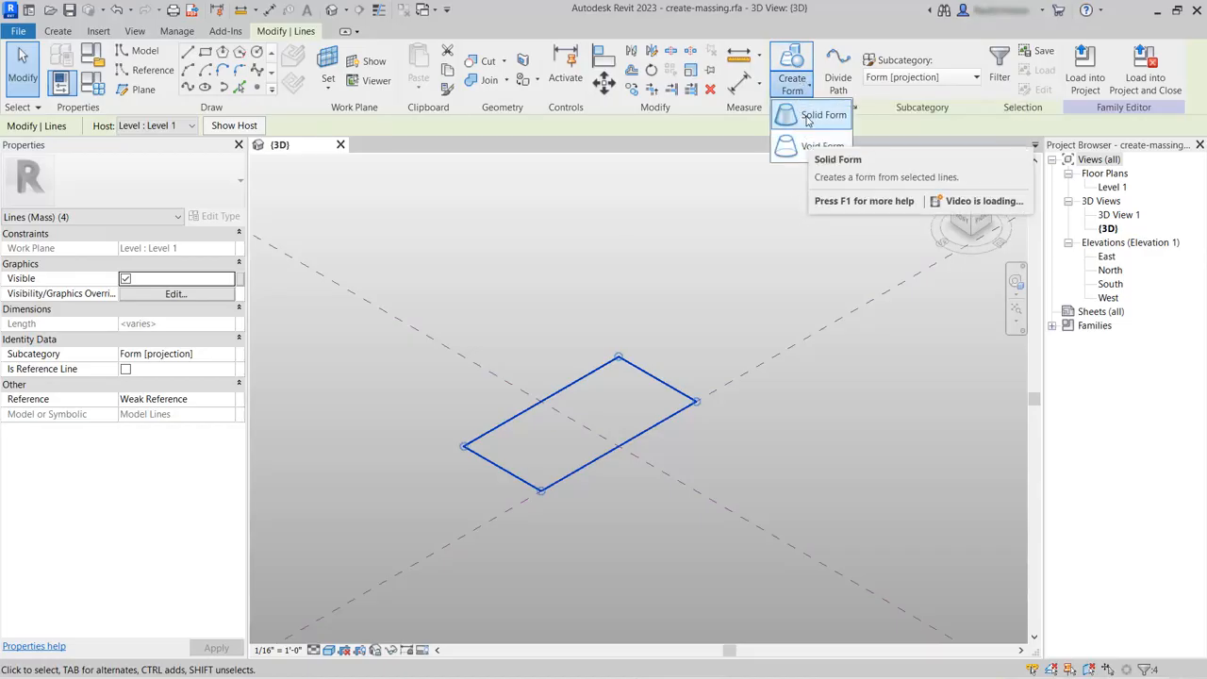
pyautogui.click(819, 115)
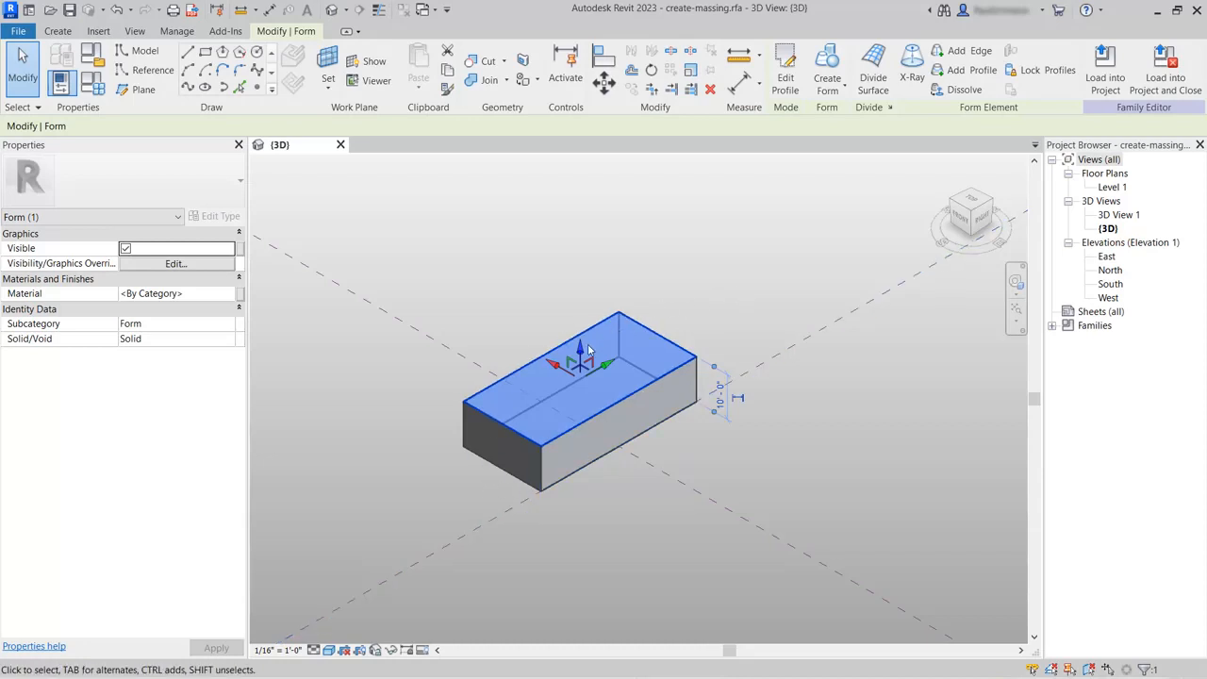
# Raise the solid form's top face and set its height to 40'.
pyautogui.moveTo(581, 345); pyautogui.dragTo(581, 259)
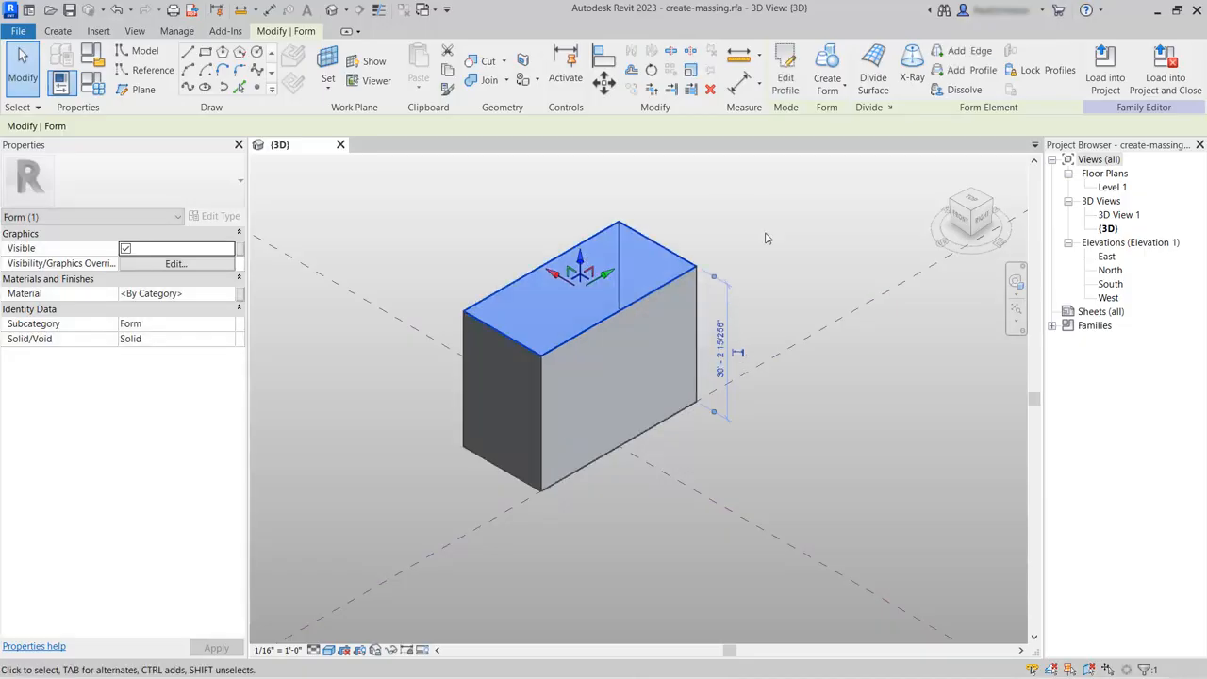
pyautogui.click(719, 347)
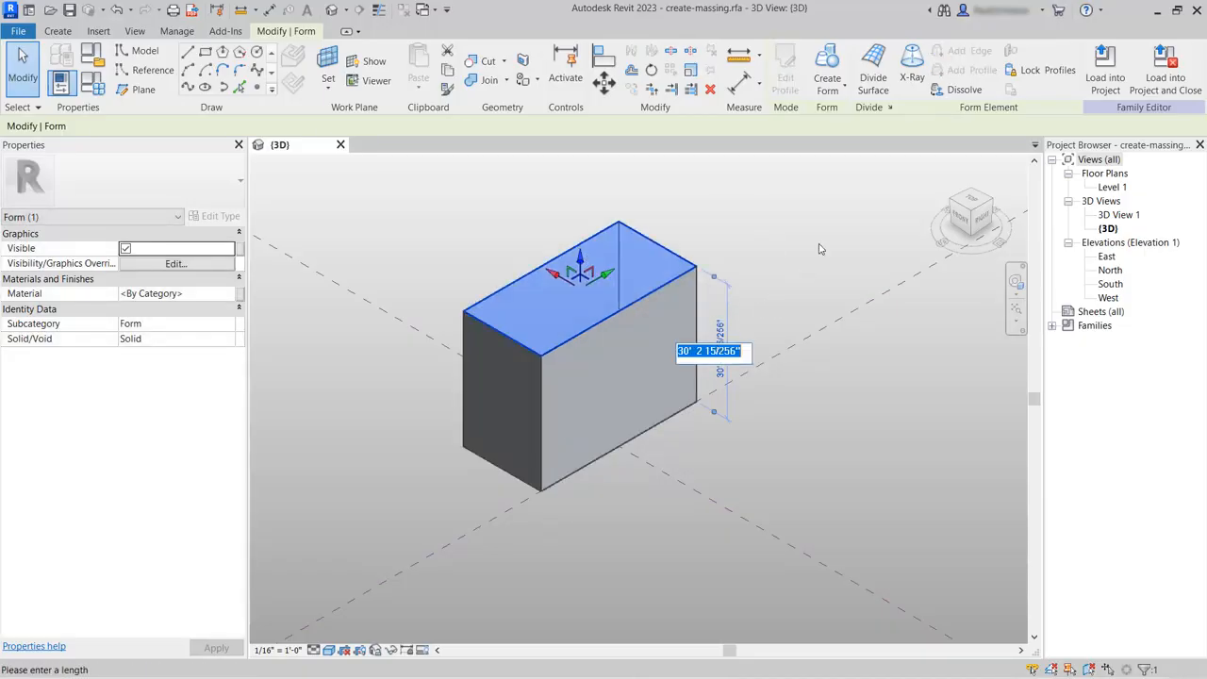
pyautogui.write('40')
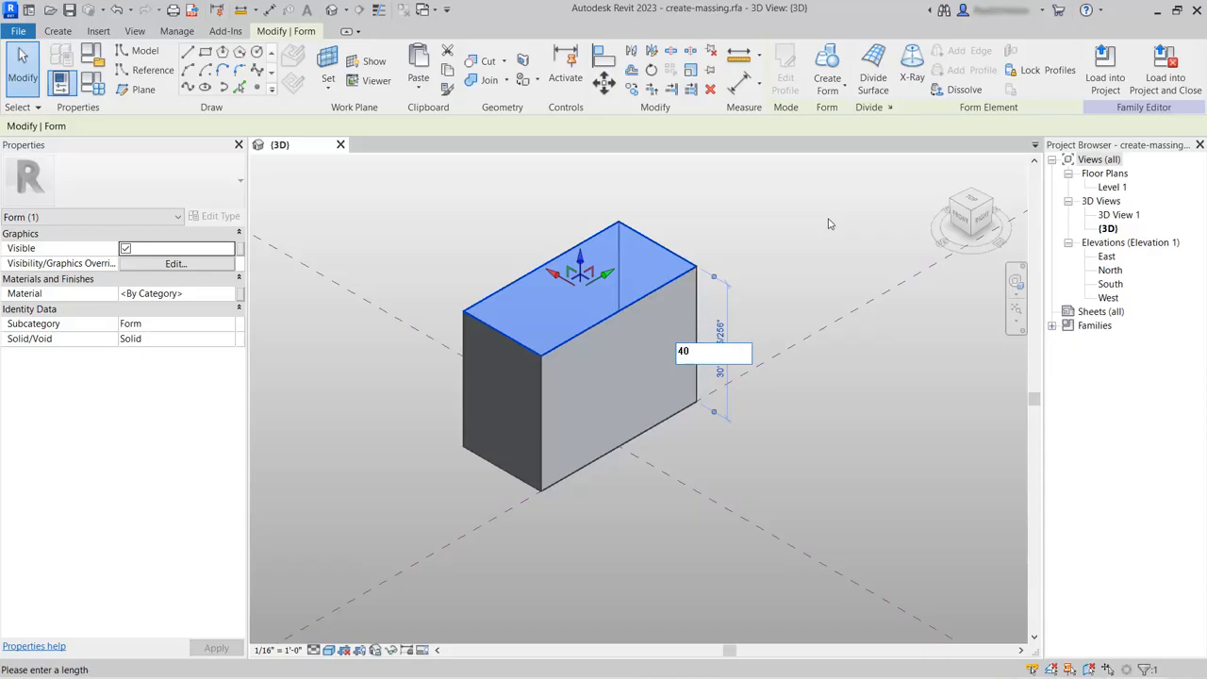
pyautogui.press('Return')
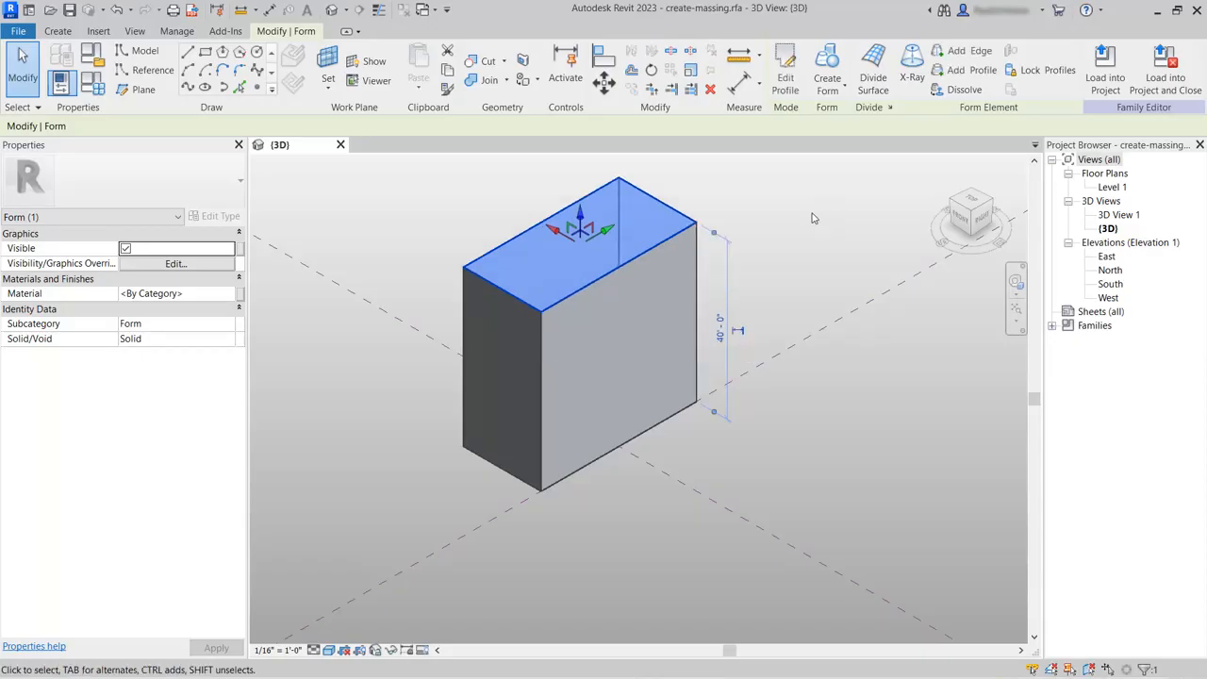
pyautogui.click(810, 218)
pyautogui.scroll(-1, 373, 406)
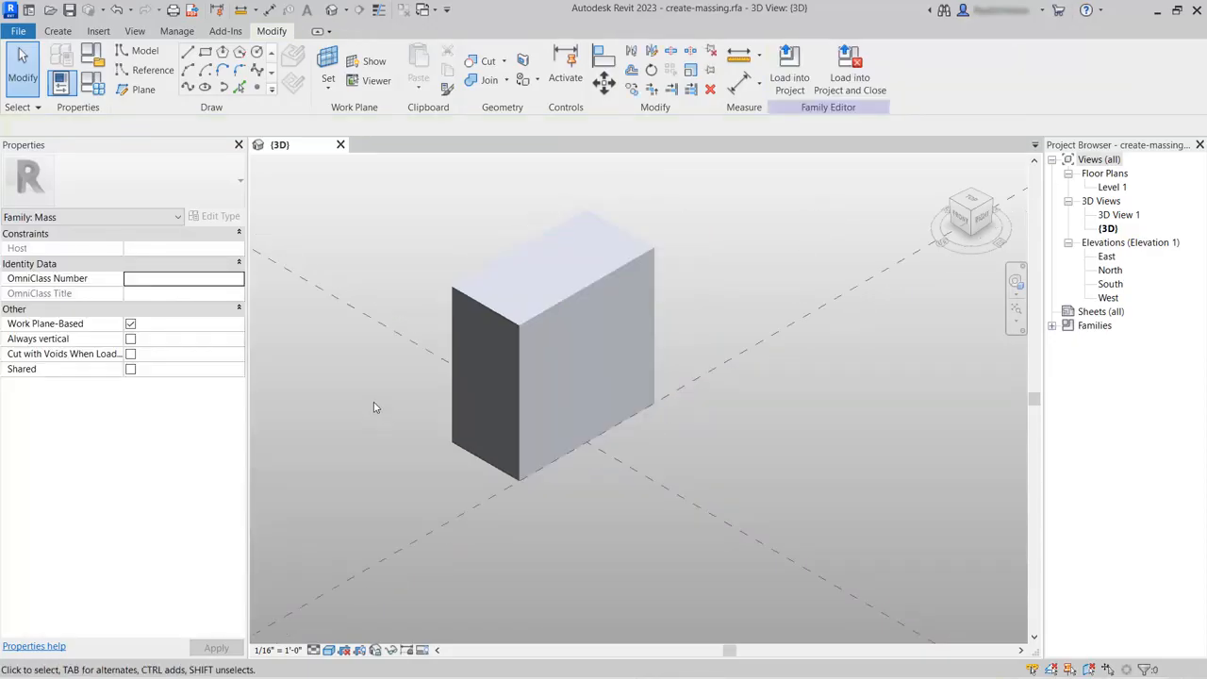
# Open the Level 1 floor plan view.
pyautogui.scroll(-3, 374, 406)
pyautogui.moveTo(547, 541); pyautogui.dragTo(580, 522, button='middle')
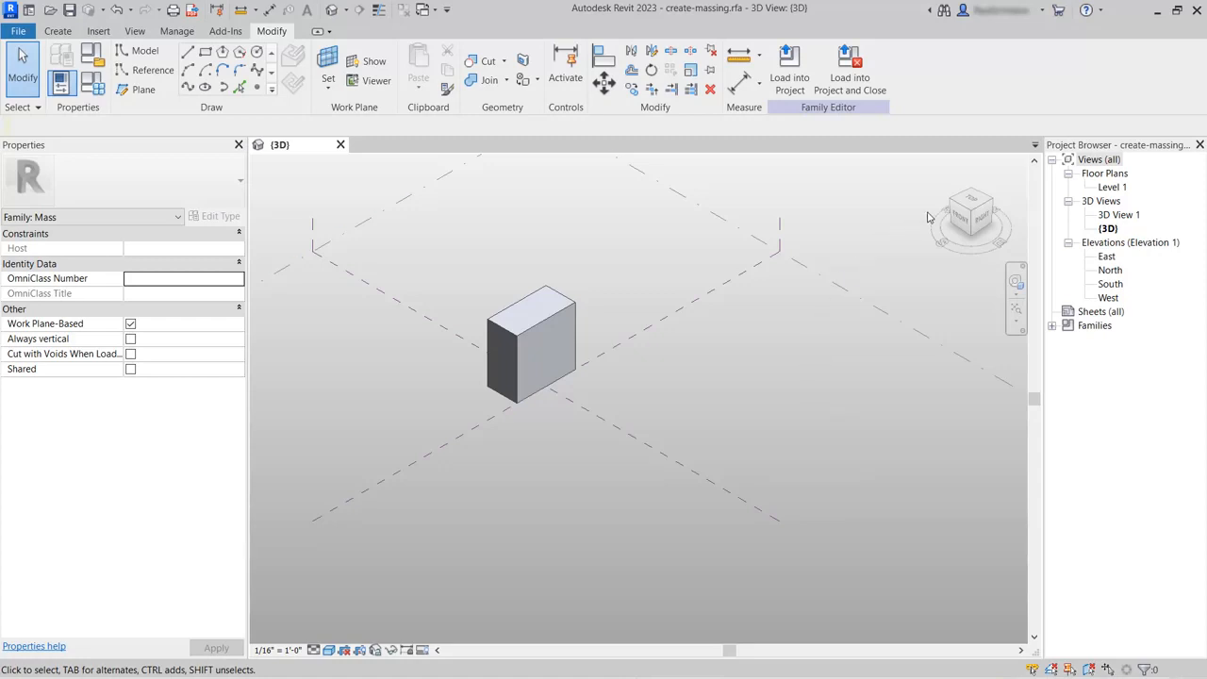
pyautogui.click(1111, 189)
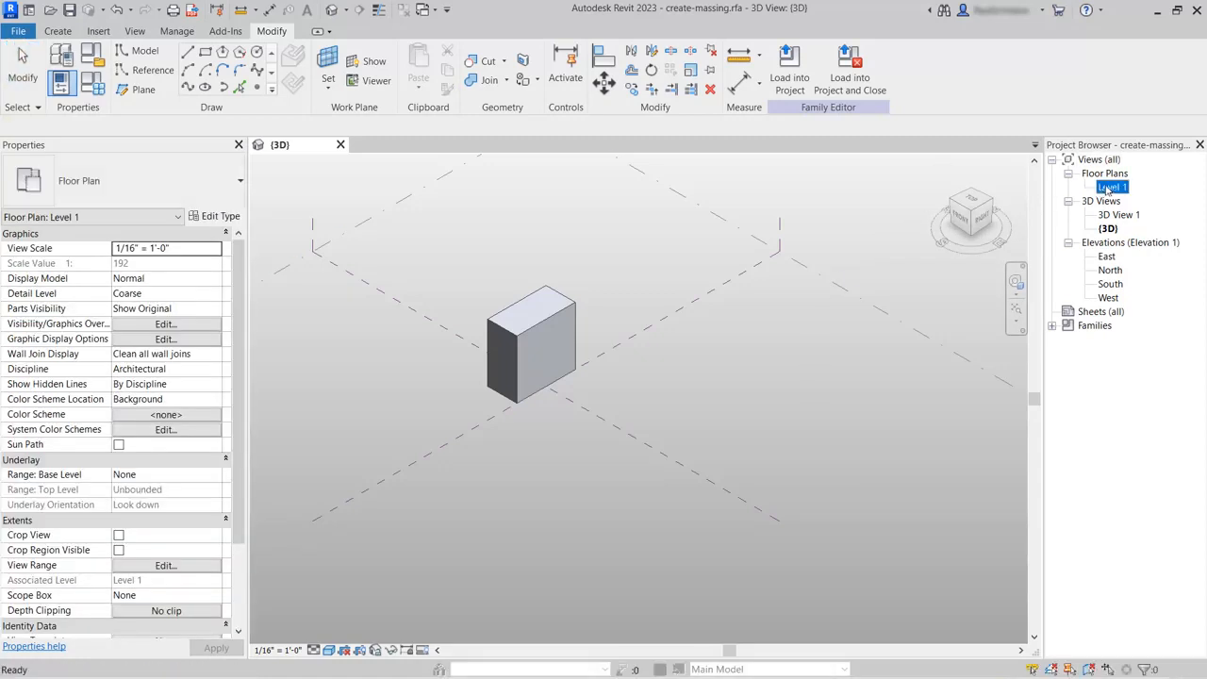
pyautogui.doubleClick(1110, 189)
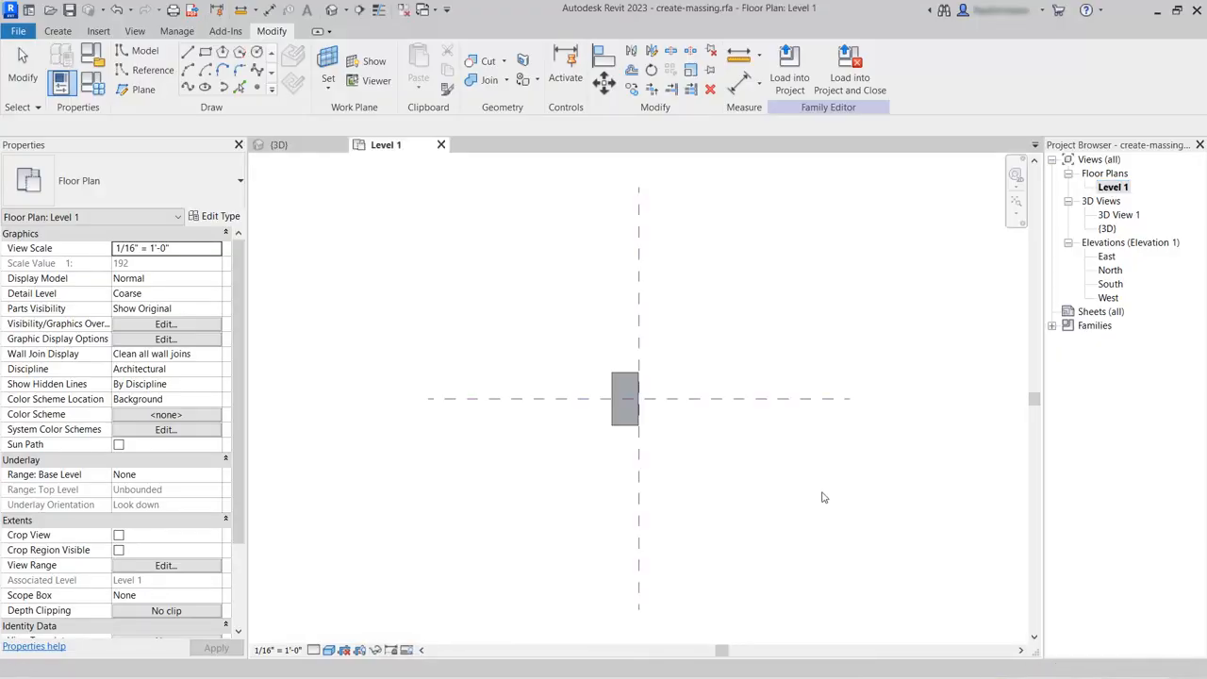
pyautogui.click(824, 496)
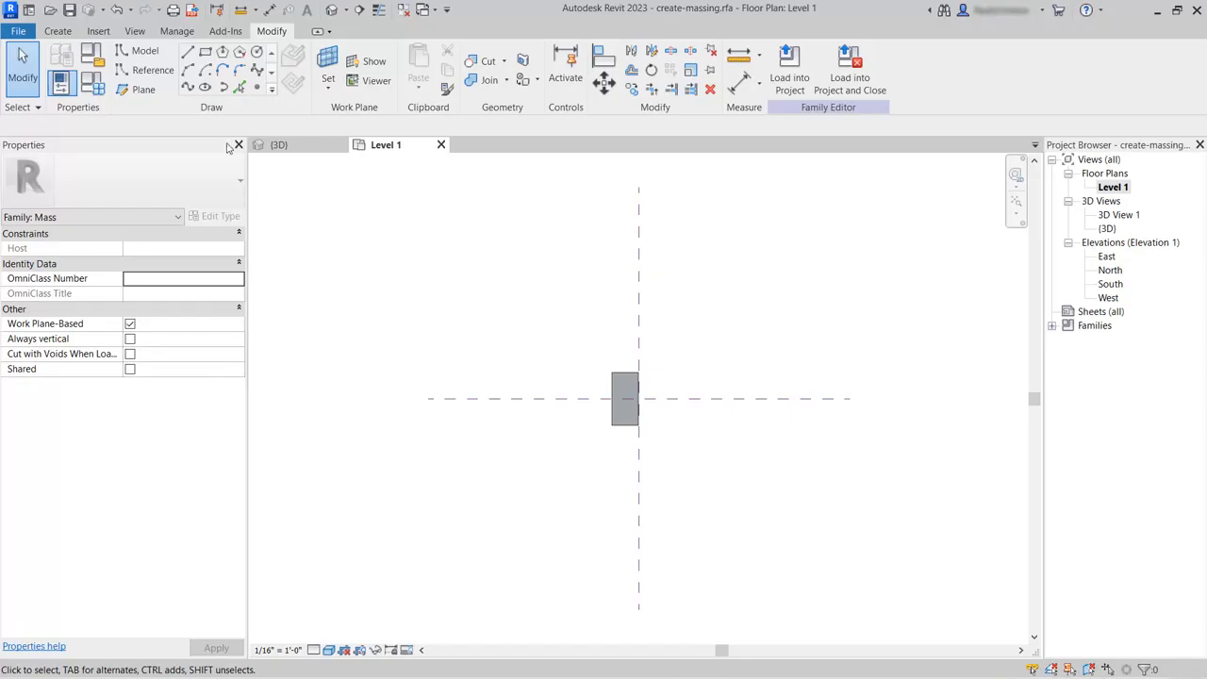
# Draw a vertical reference plane on the right side of the block and set its distance from the center plane to 80'.
pyautogui.click(137, 91)
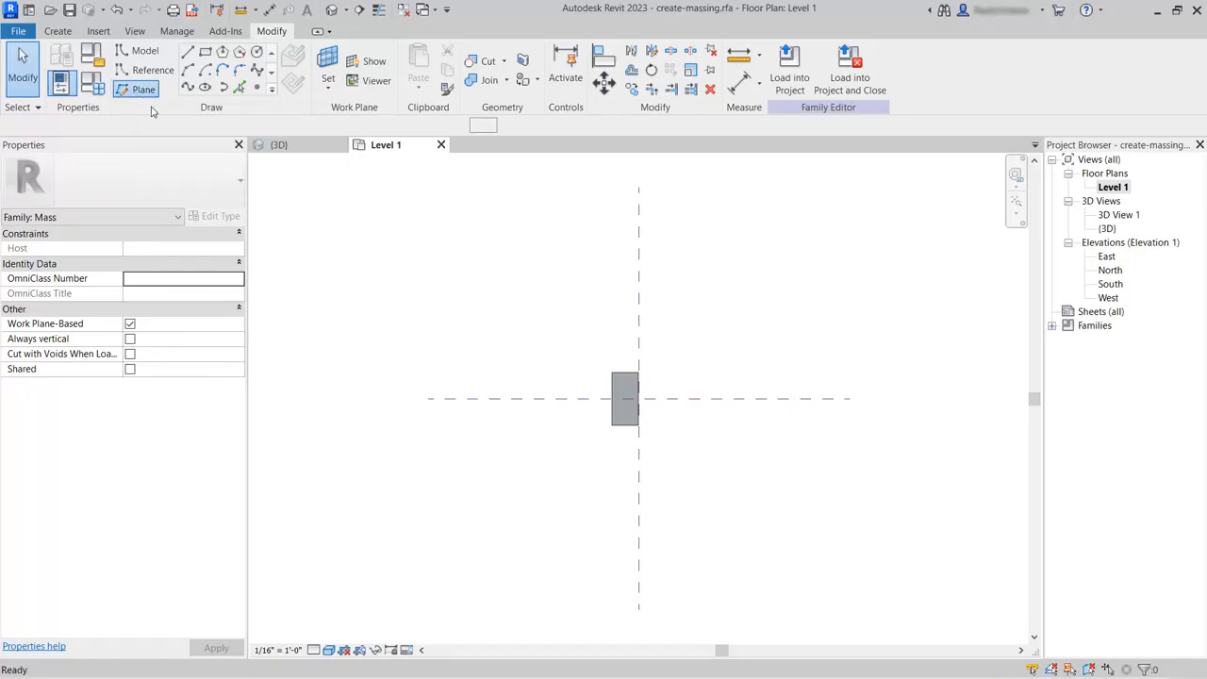
pyautogui.click(738, 187)
pyautogui.click(738, 187)
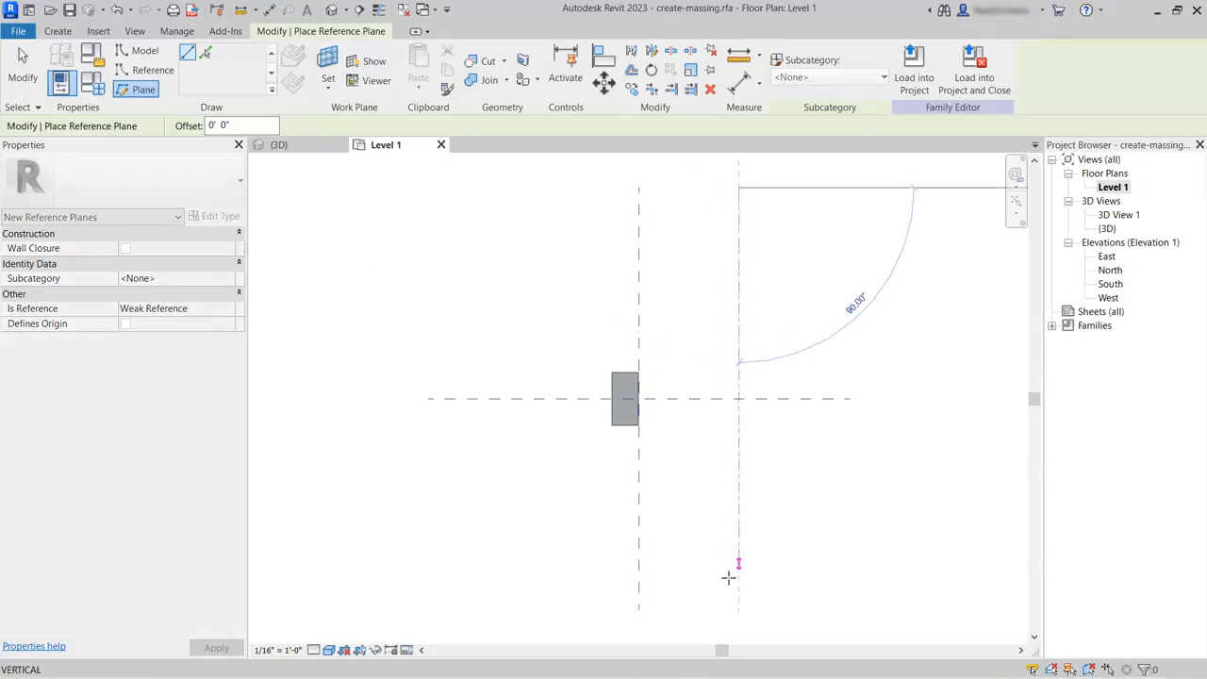
pyautogui.click(729, 610)
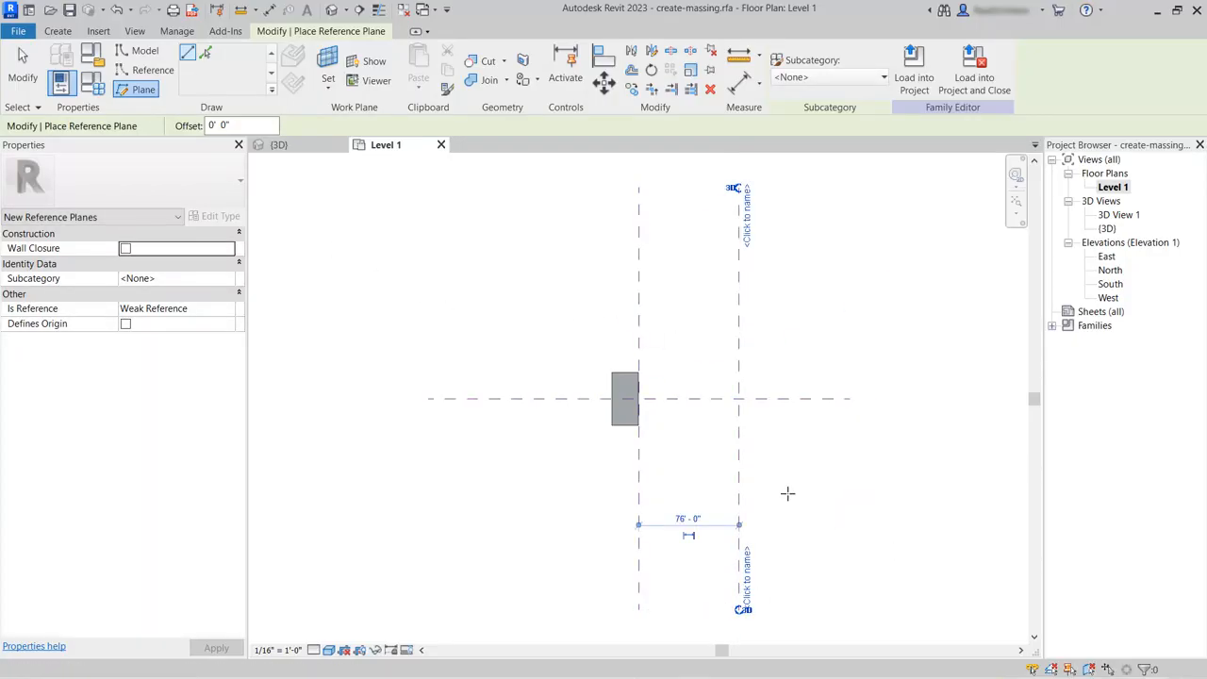
pyautogui.click(689, 518)
pyautogui.write('80')
pyautogui.press('Return')
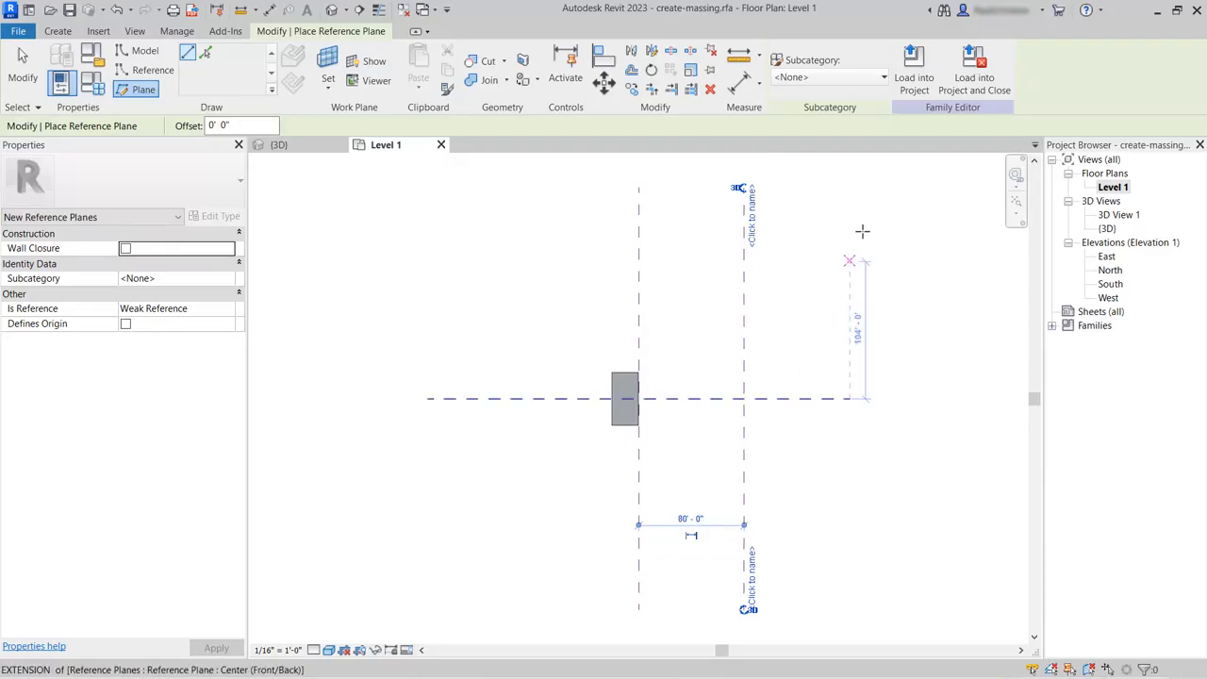
# Add a second vertical reference plane further right, set it 80' from the previous one, and finish placing planes.
pyautogui.click(835, 190)
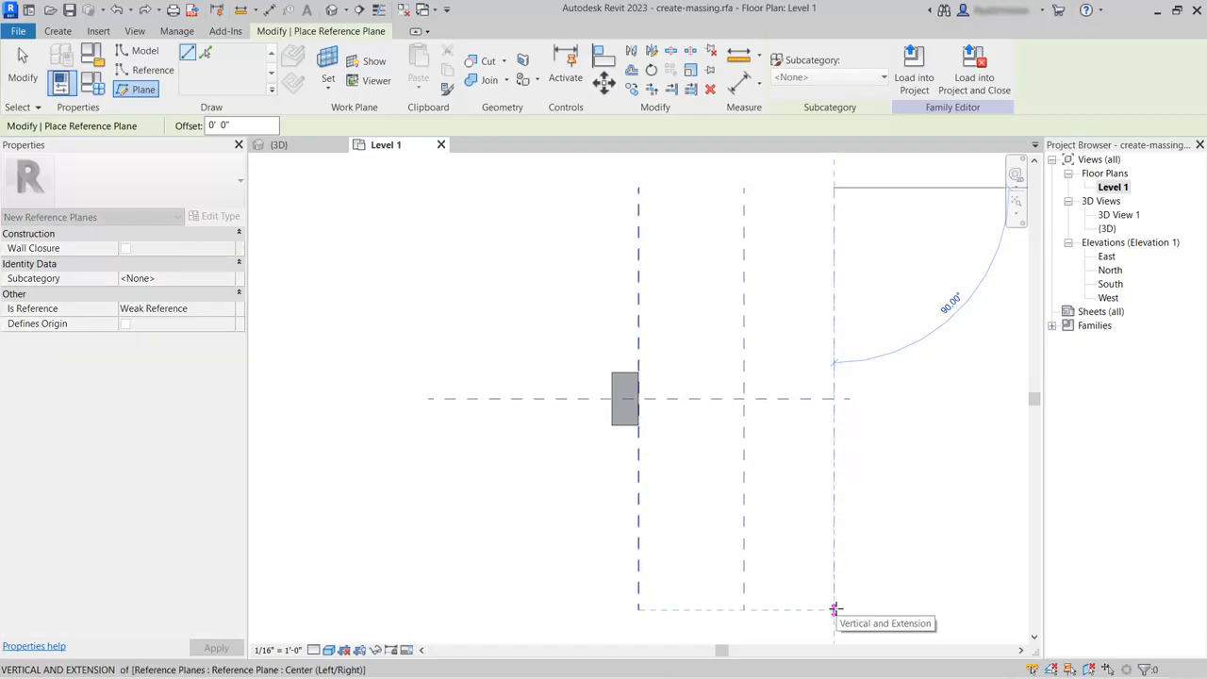
pyautogui.click(835, 608)
pyautogui.click(795, 518)
pyautogui.write('80')
pyautogui.press('Return')
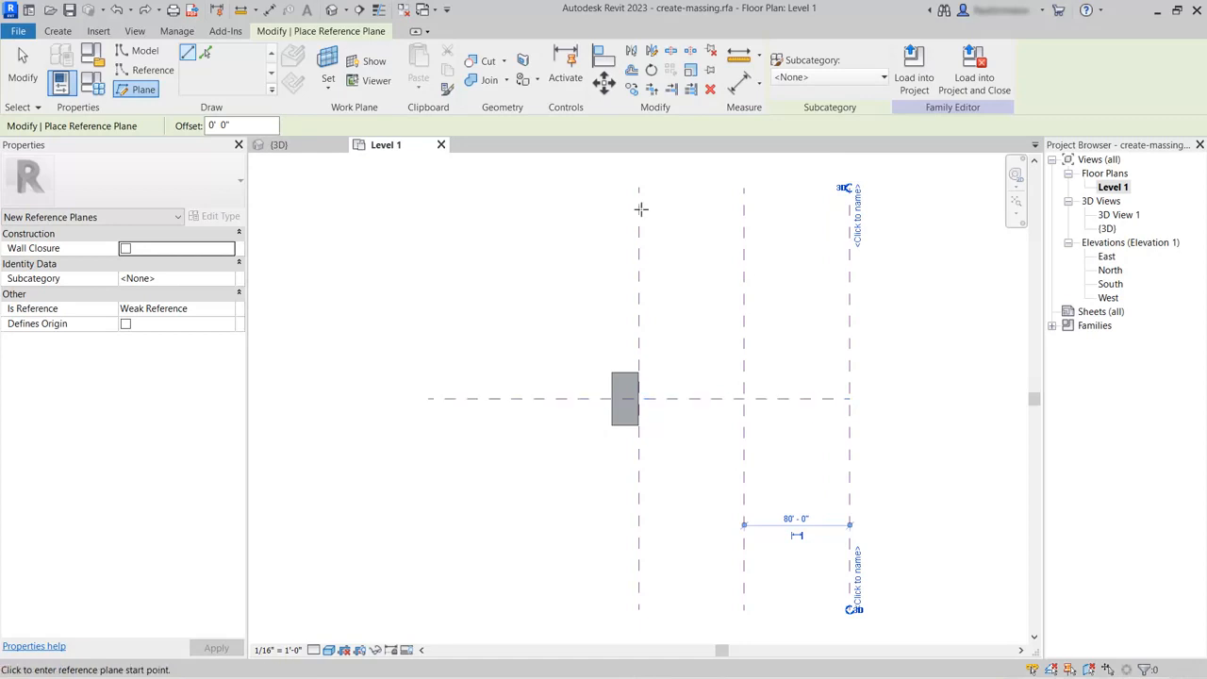
pyautogui.click(21, 71)
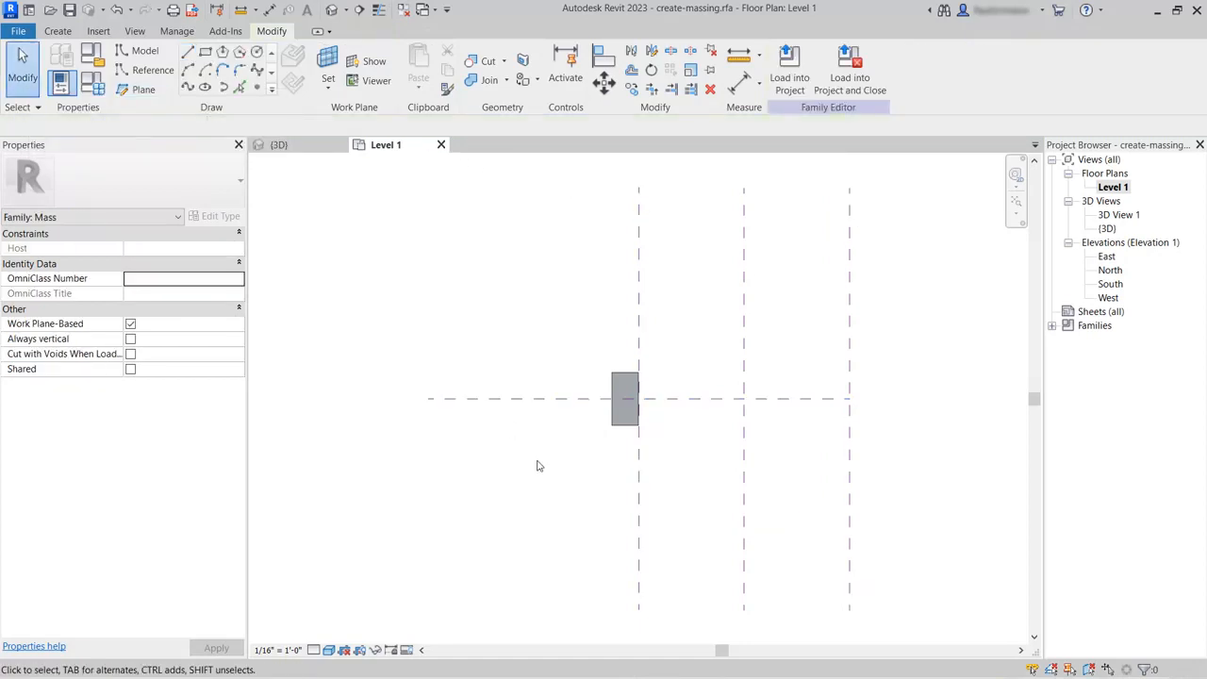
# Name the first added vertical reference plane Middle and the outermost one Right.
pyautogui.click(744, 481)
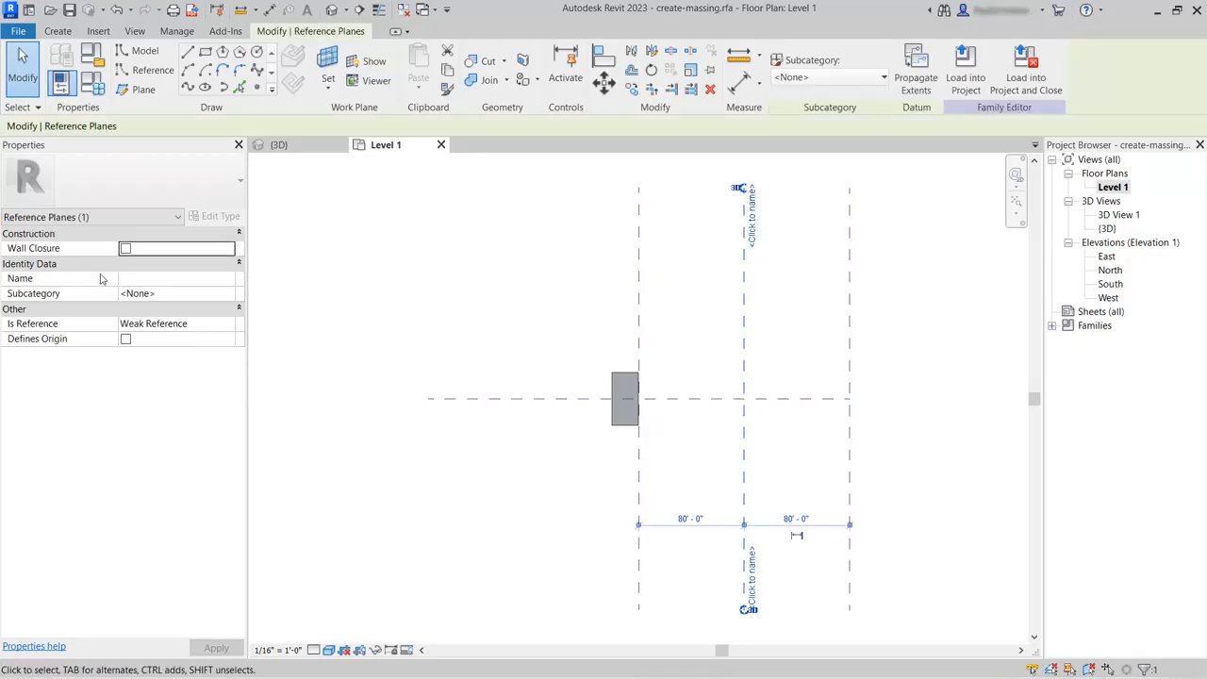
pyautogui.click(762, 222)
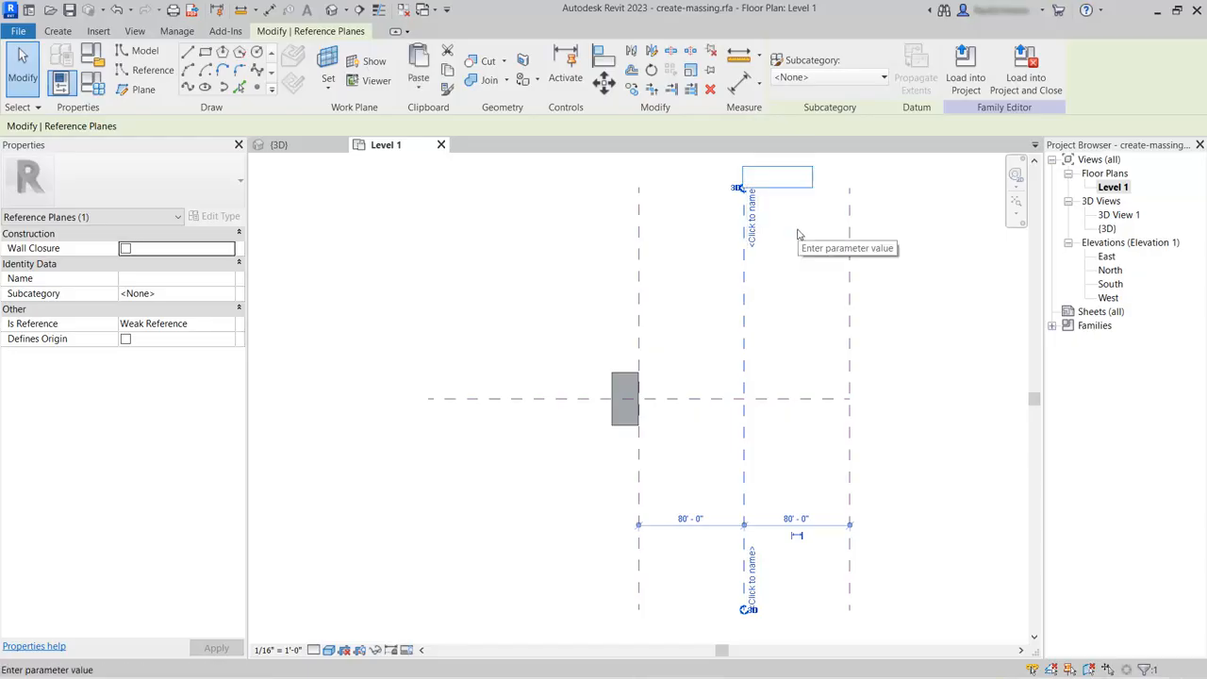
pyautogui.write('Middle')
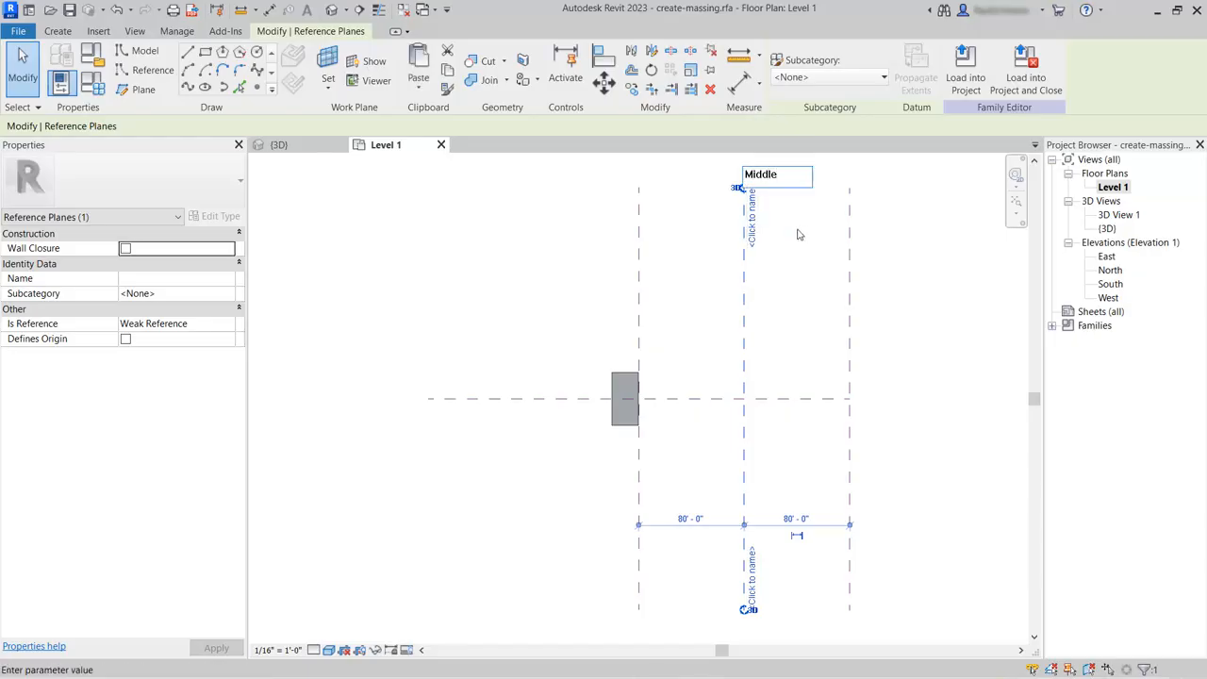
pyautogui.press('Return')
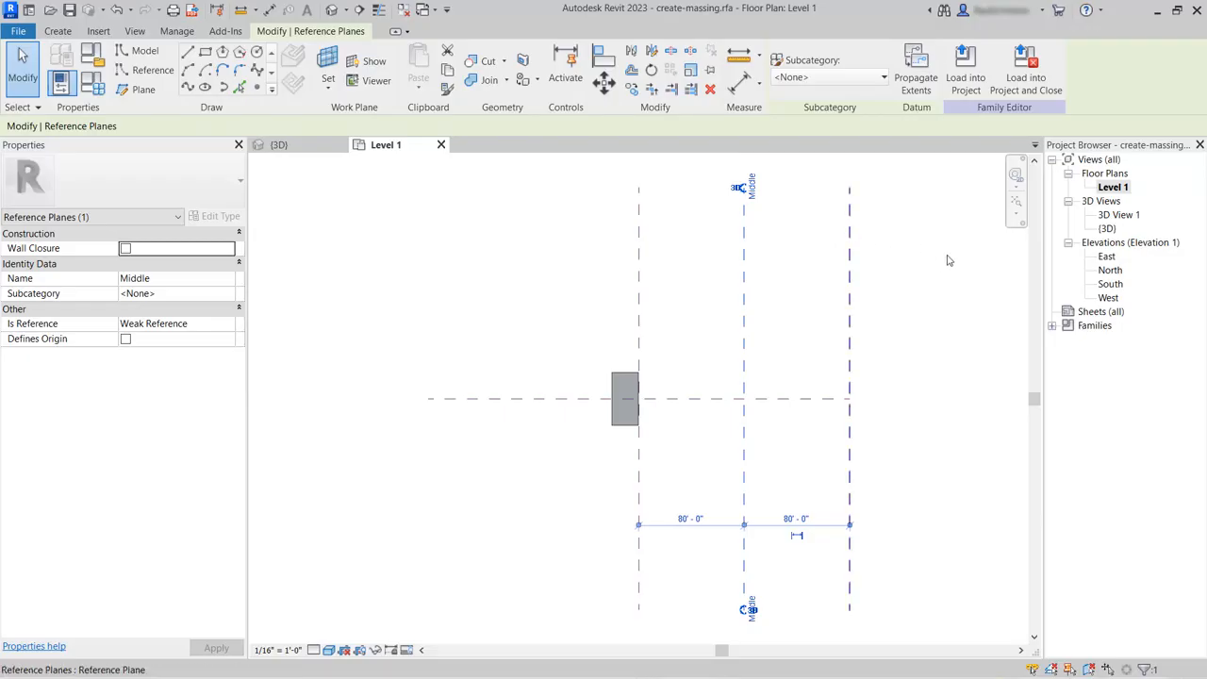
pyautogui.click(857, 219)
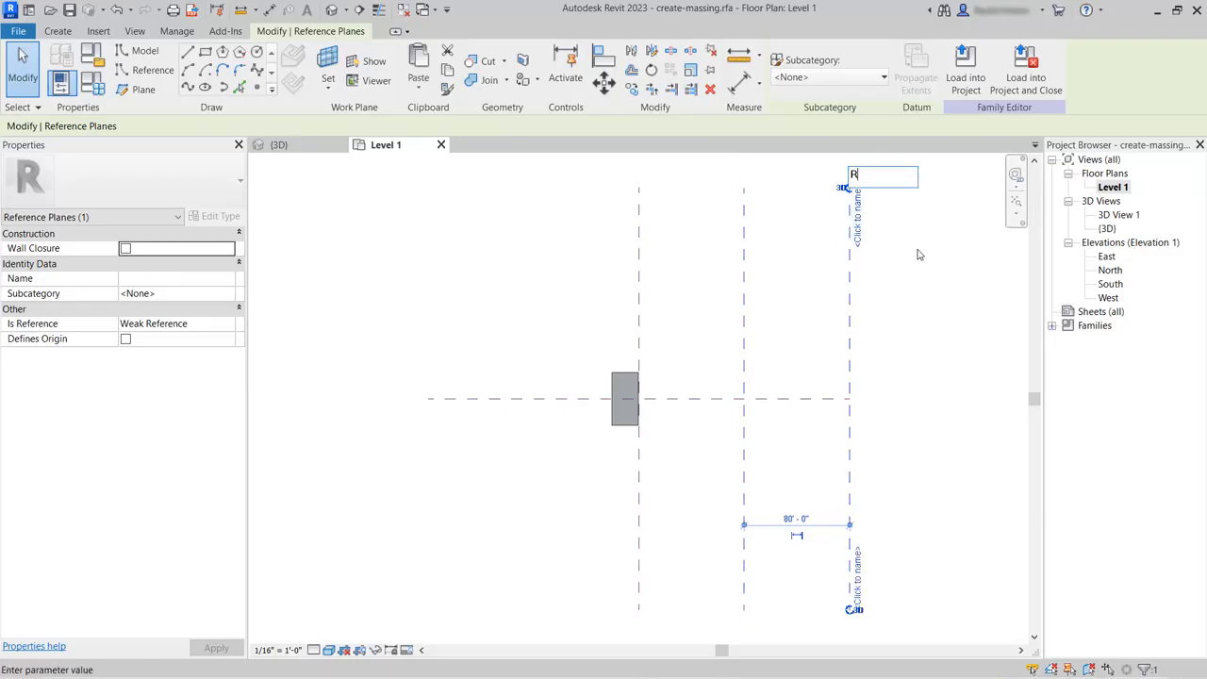
pyautogui.press('Return')
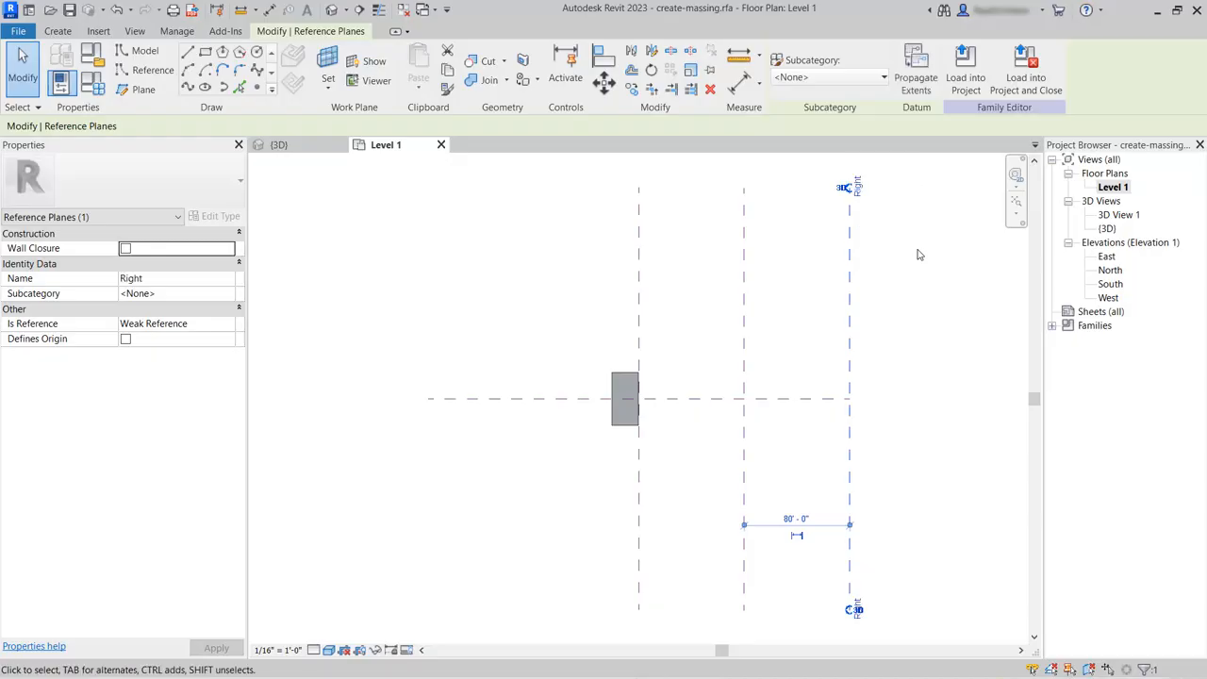
pyautogui.click(950, 360)
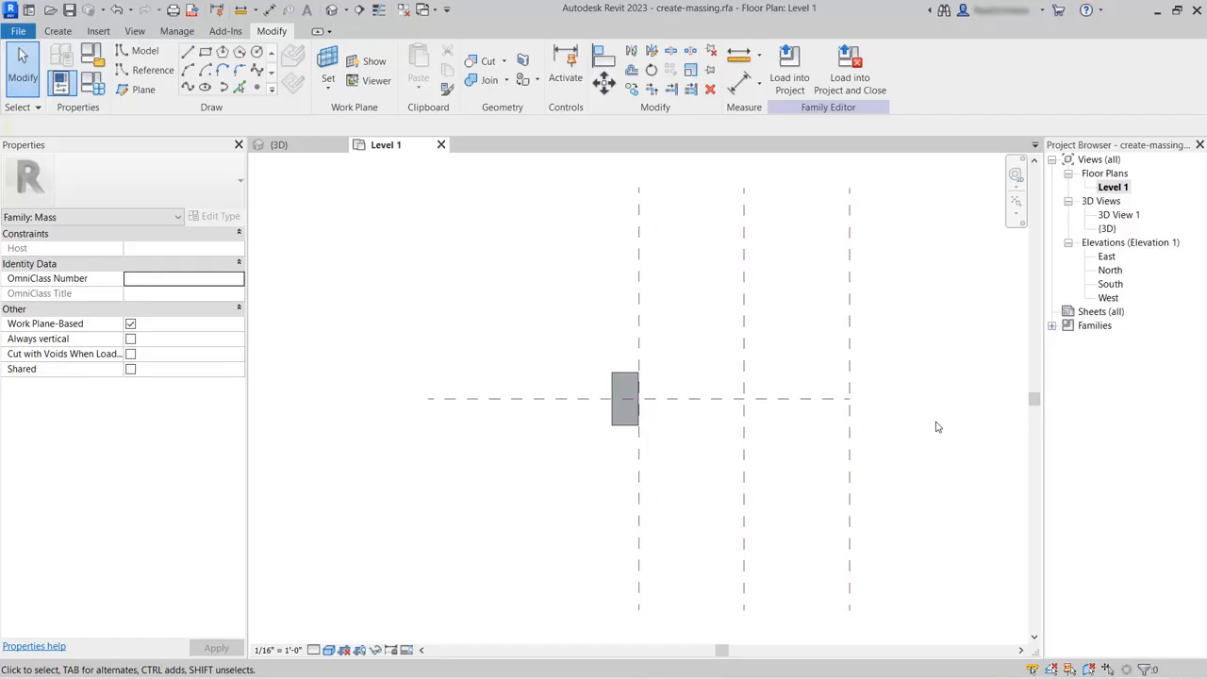
# Open the East elevation view.
pyautogui.click(1108, 257)
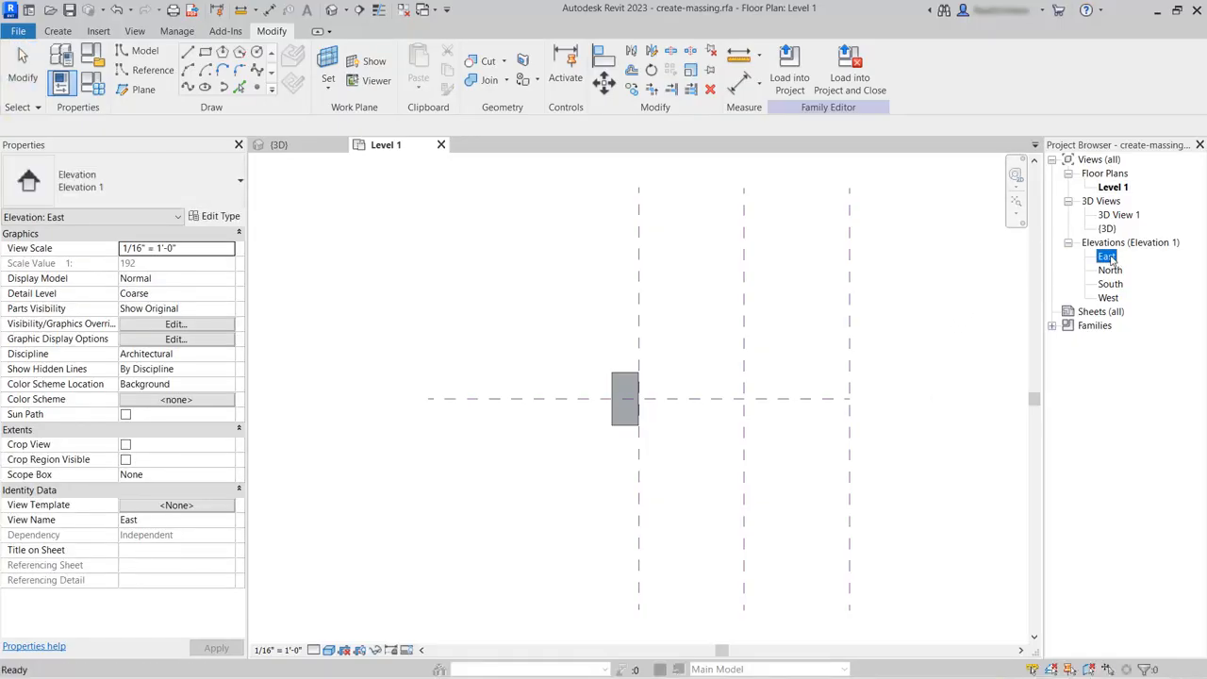
pyautogui.doubleClick(1108, 256)
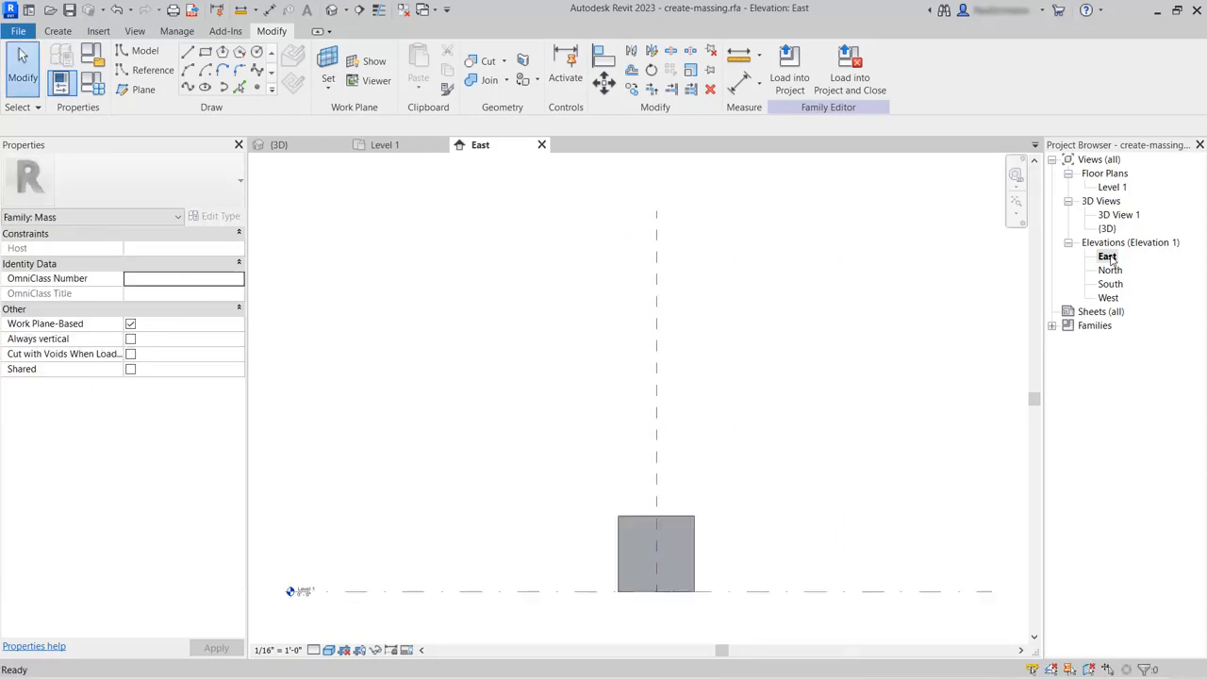
pyautogui.scroll(5, 662, 645)
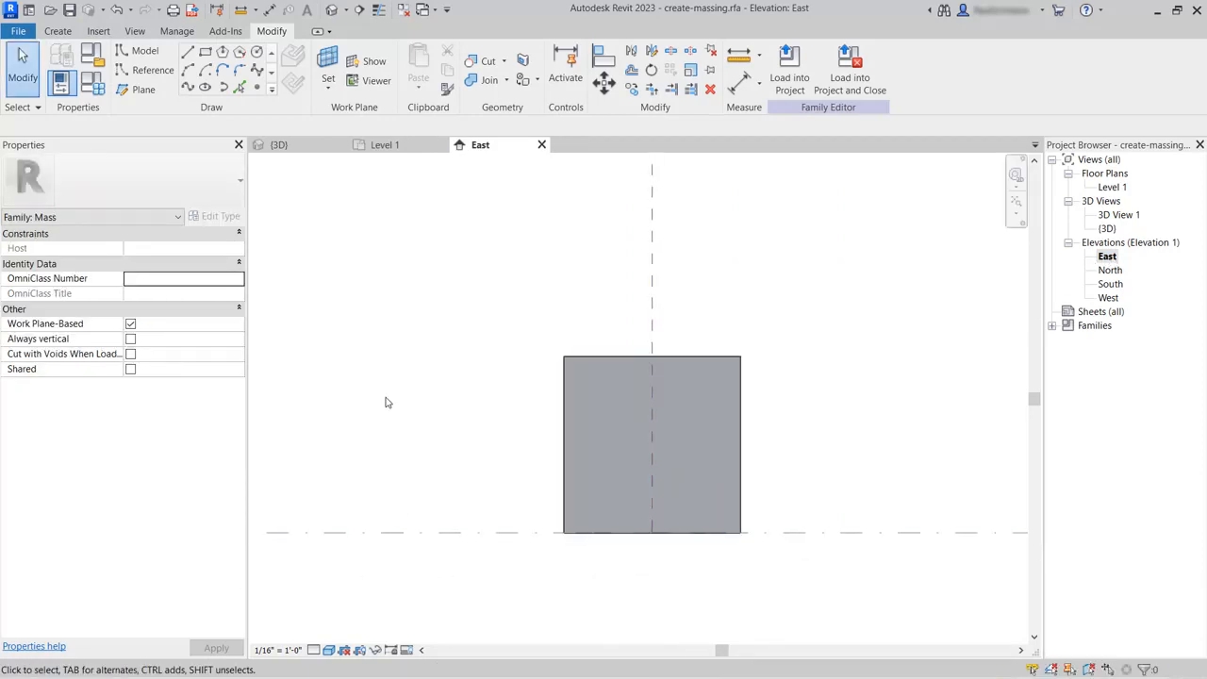
# Sketch a rectangle about 42' wide and 55'-6" high on the Center (Left/Right) plane, starting from the front/back center plane's base endpoint.
pyautogui.click(206, 53)
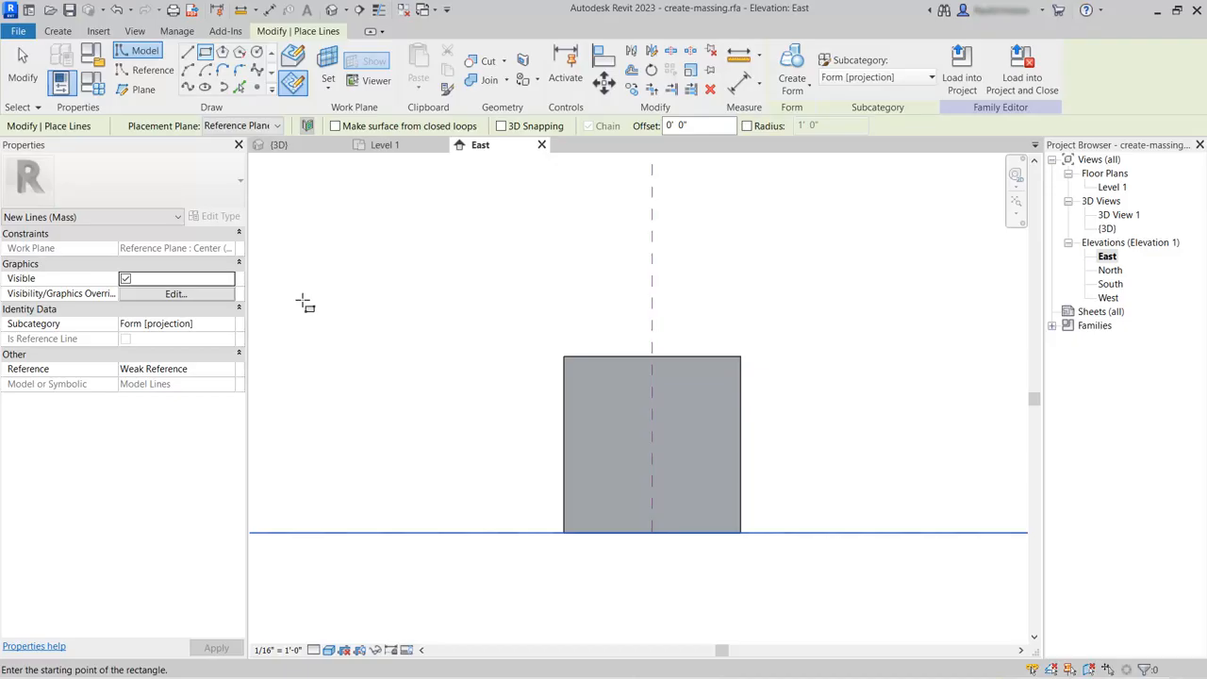
pyautogui.click(275, 126)
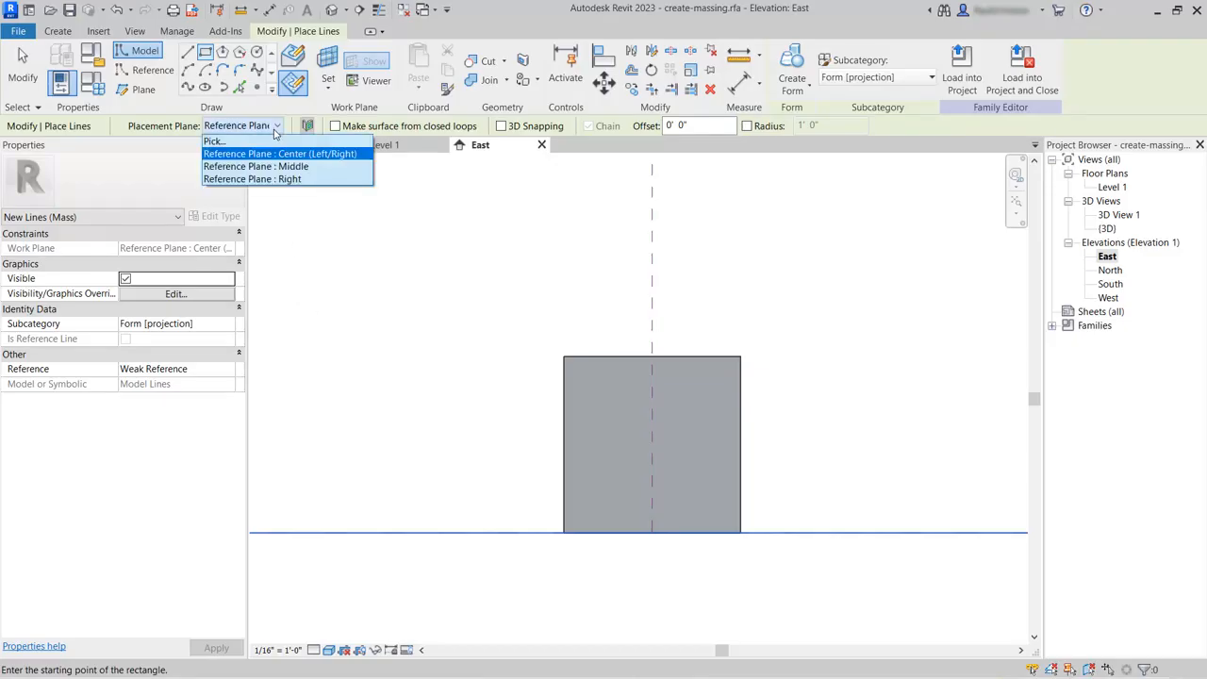
pyautogui.click(275, 129)
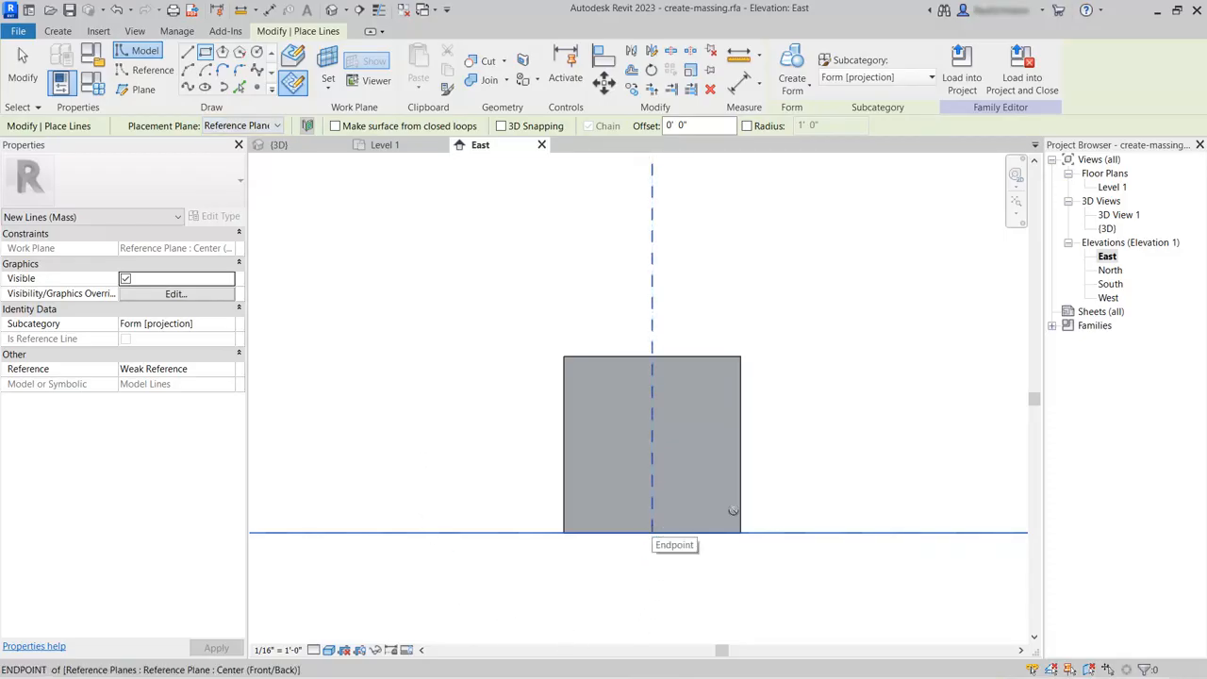
pyautogui.click(652, 533)
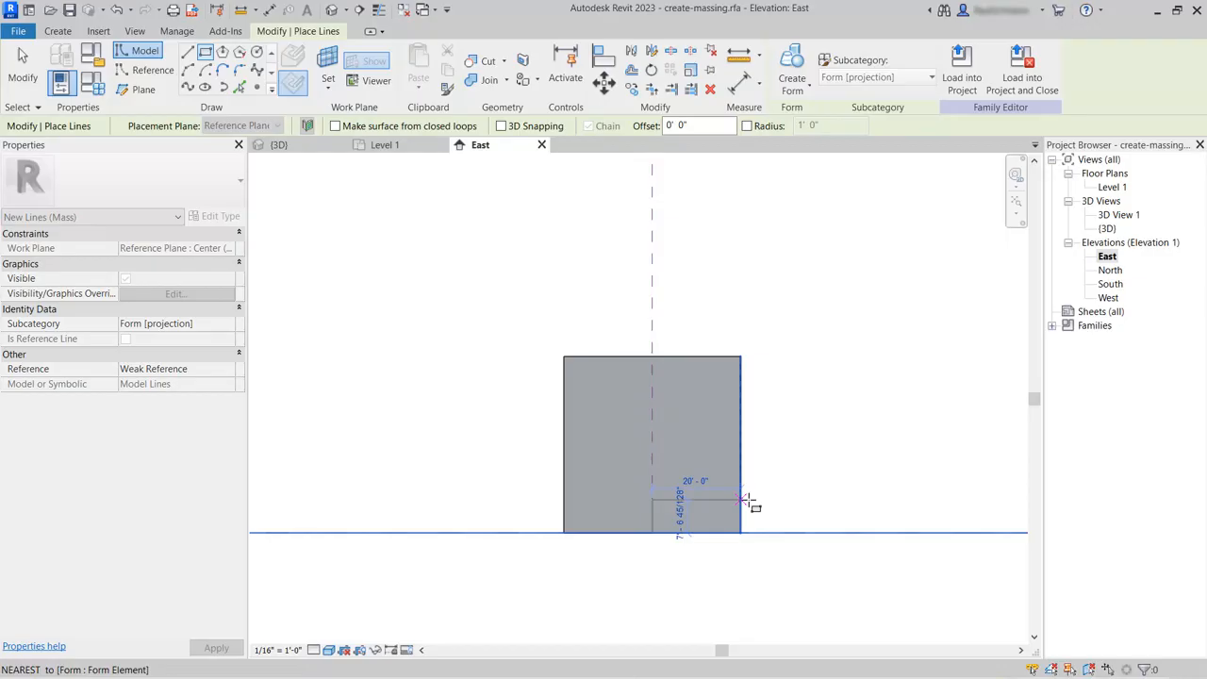
pyautogui.click(838, 287)
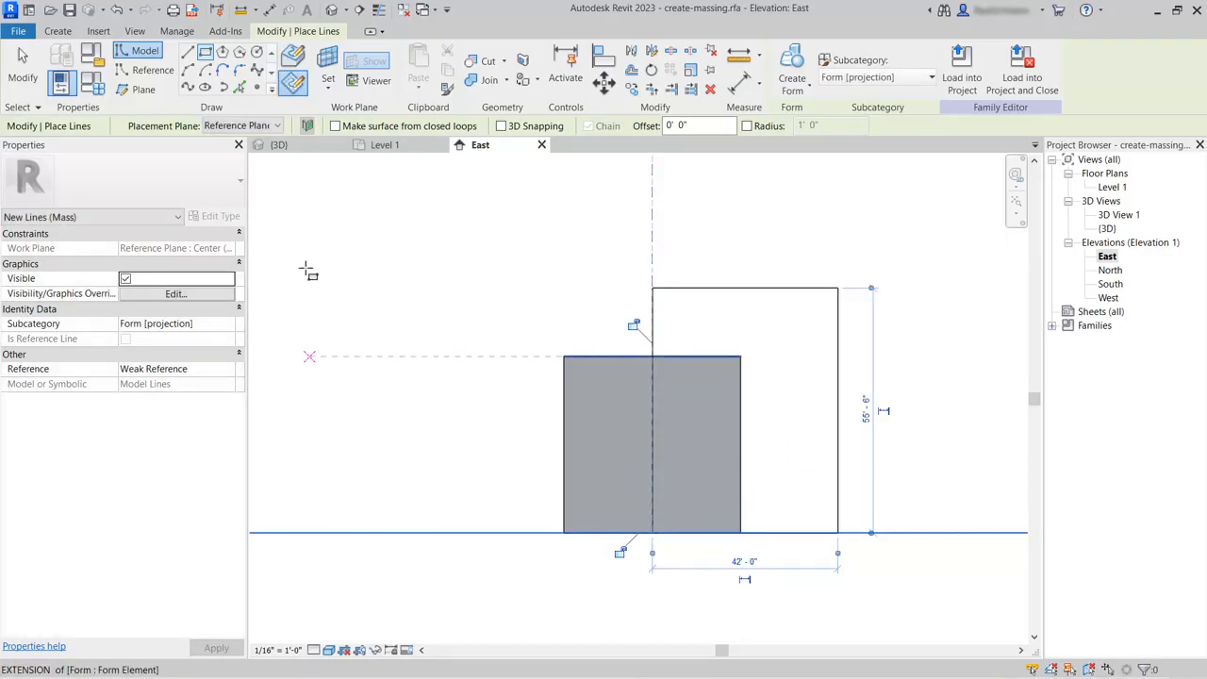
# Set the distance of the rectangle's right edge from the center plane to 30'.
pyautogui.click(22, 68)
pyautogui.press('Tab')
pyautogui.click(837, 362)
pyautogui.click(834, 375)
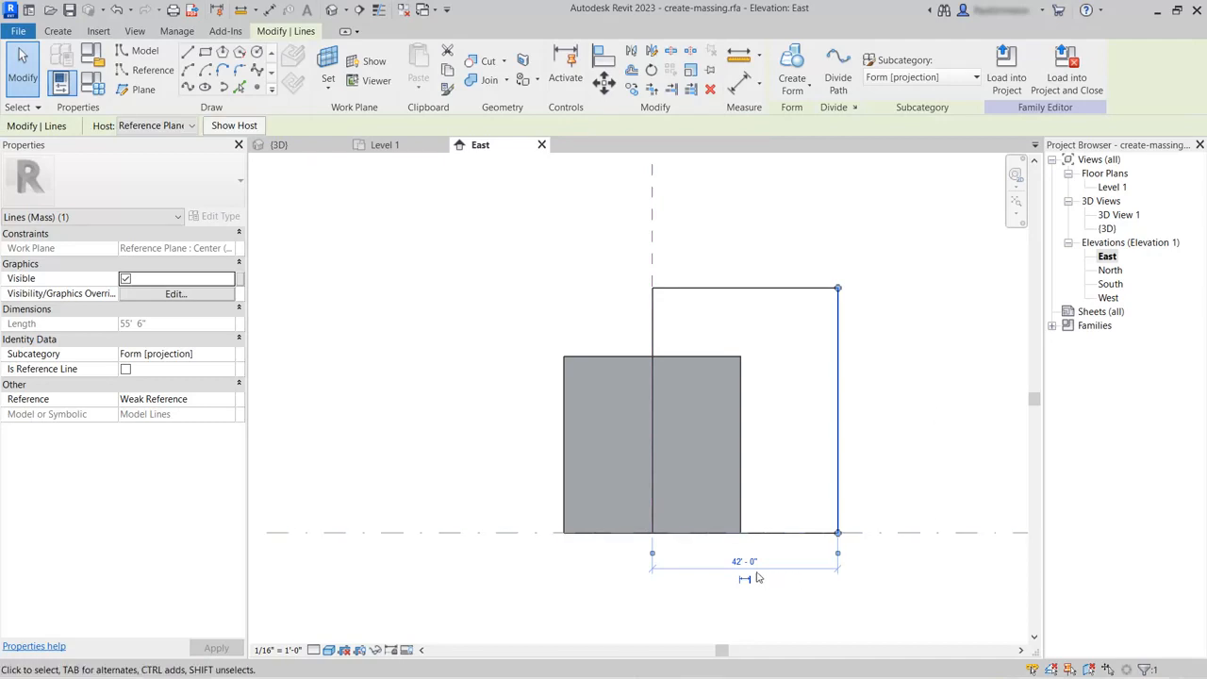
pyautogui.click(766, 565)
pyautogui.write('30')
pyautogui.press('Return')
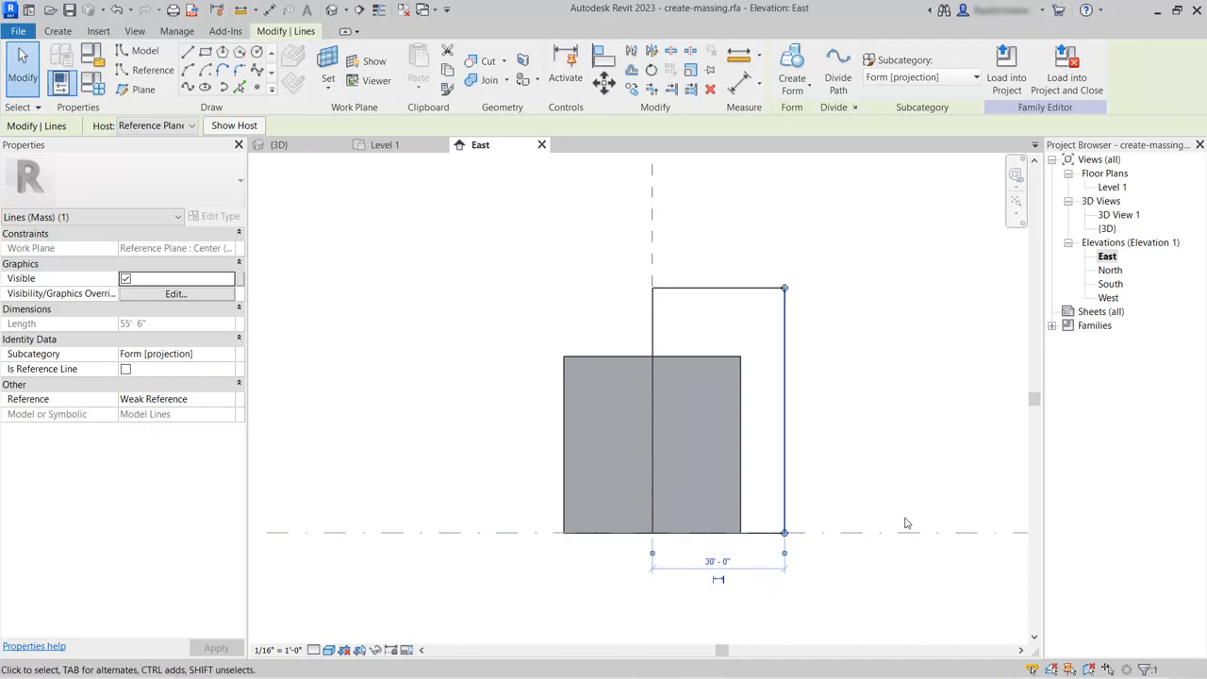
# Set the rectangle's height to 45' by repositioning its top edge.
pyautogui.click(728, 247)
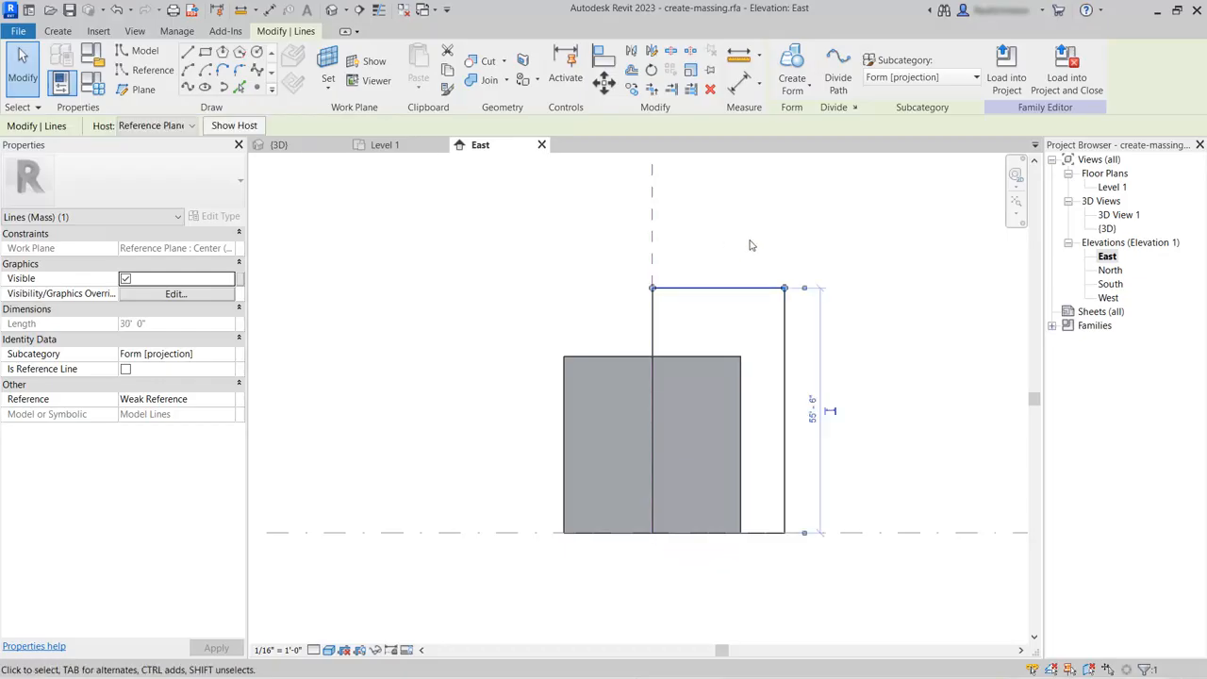
pyautogui.click(819, 401)
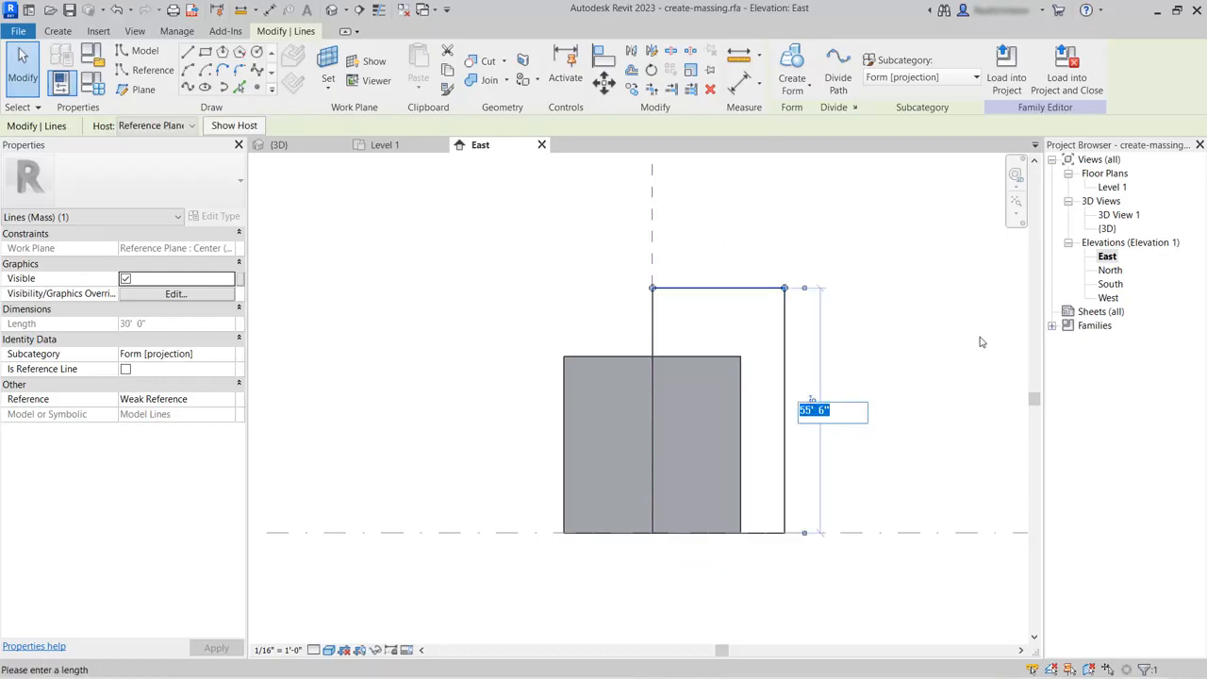
pyautogui.write('45')
pyautogui.press('Return')
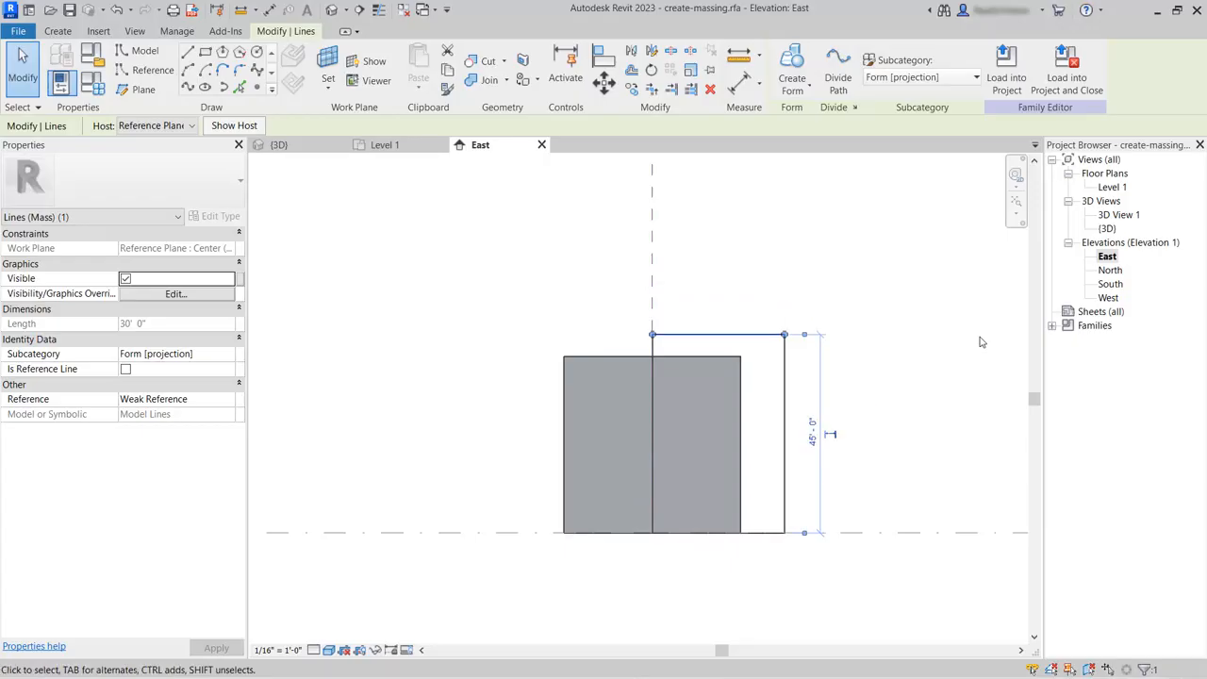
# Reposition the rectangle's left edge to make the overall width 60', and clear the selection.
pyautogui.click(654, 430)
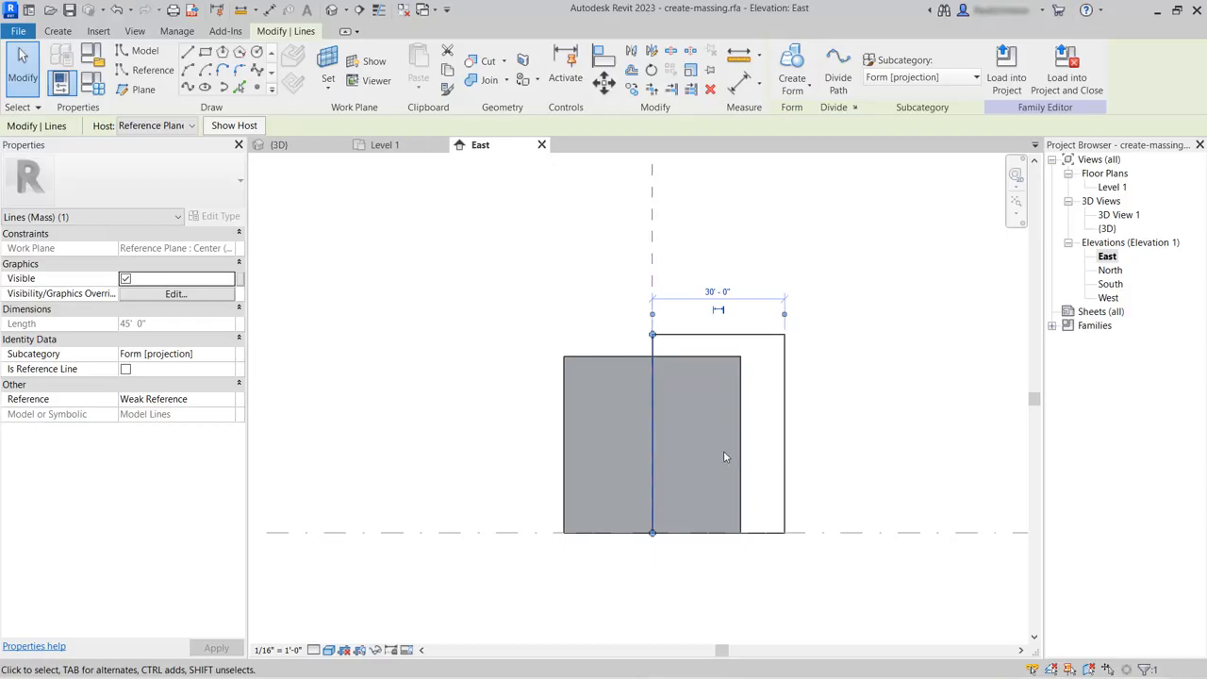
pyautogui.click(718, 291)
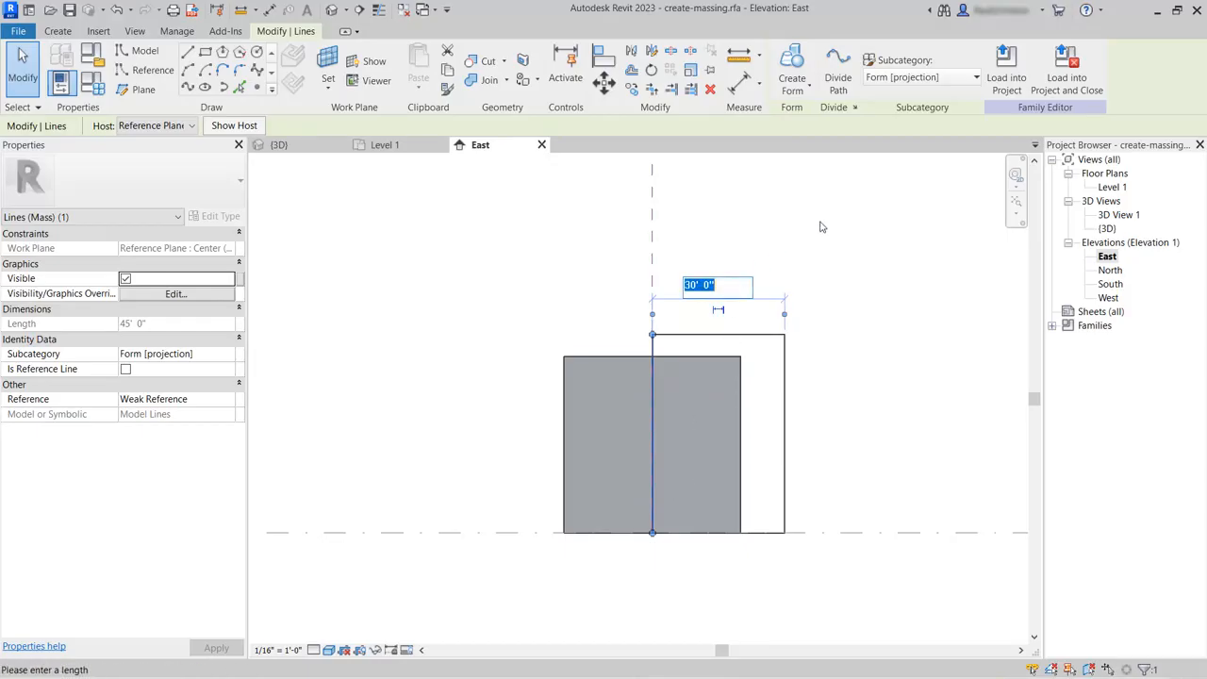
pyautogui.write('60')
pyautogui.press('Return')
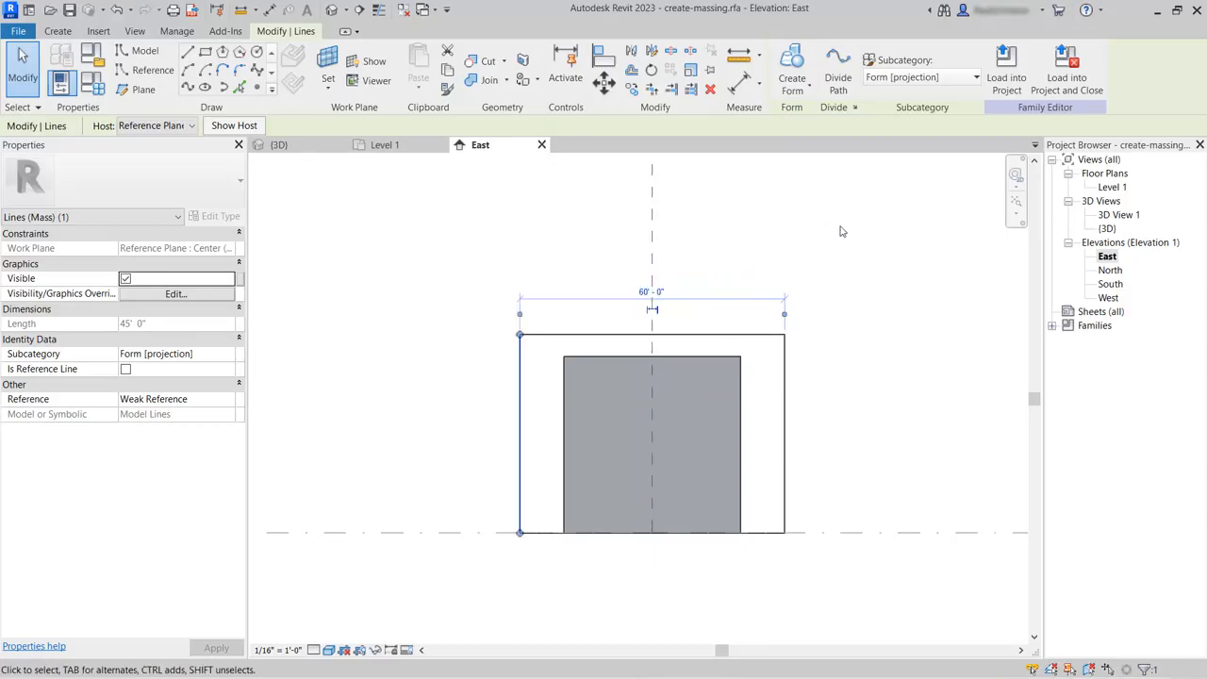
pyautogui.click(861, 370)
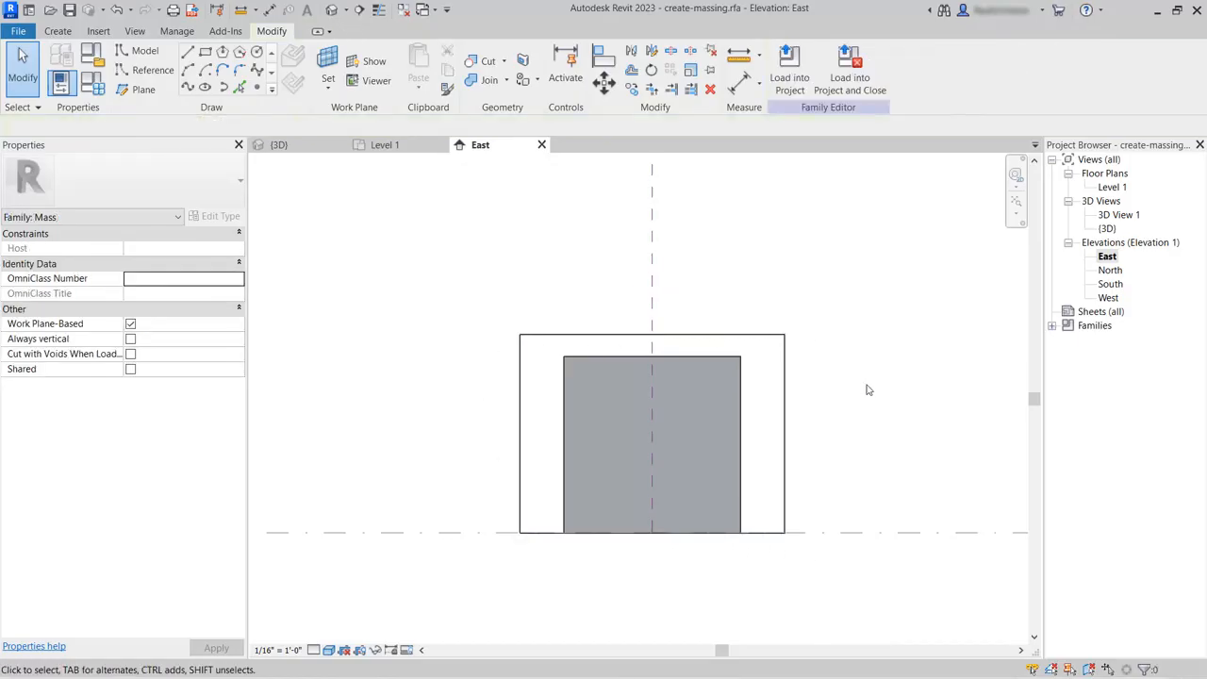
# Switch to the default 3D view and check the Middle and Right reference planes beside the new rectangle.
pyautogui.click(286, 147)
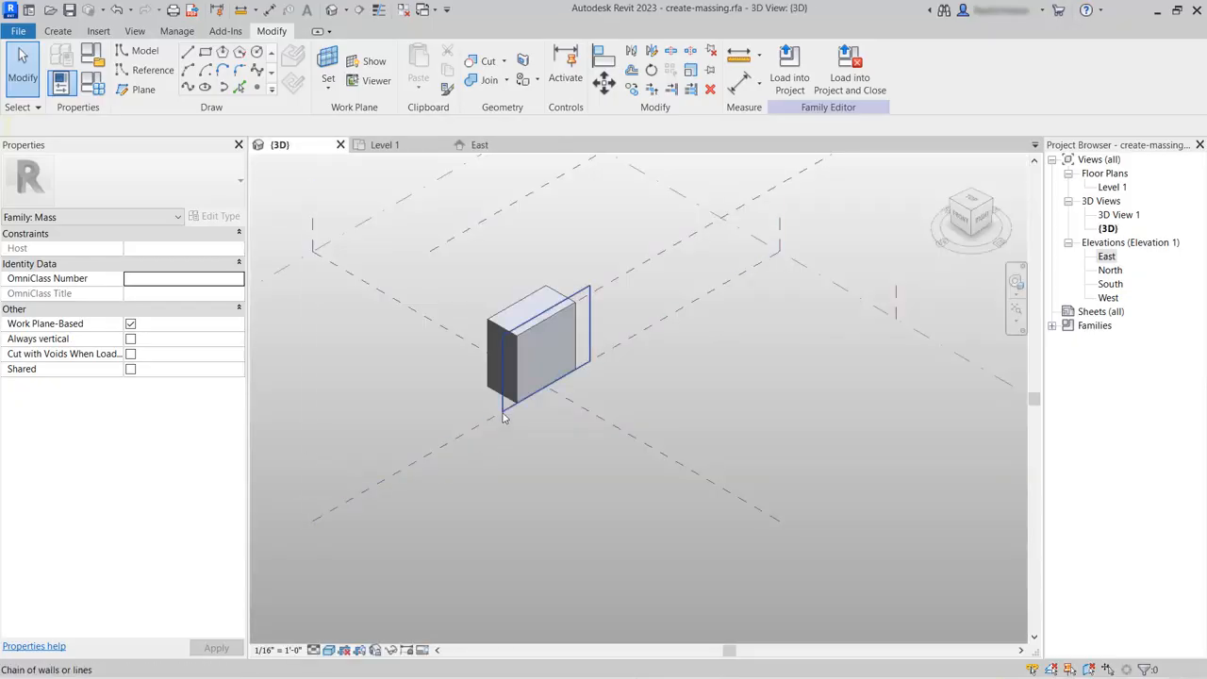
pyautogui.scroll(-2, 572, 486)
pyautogui.moveTo(573, 482); pyautogui.dragTo(529, 483, button='middle')
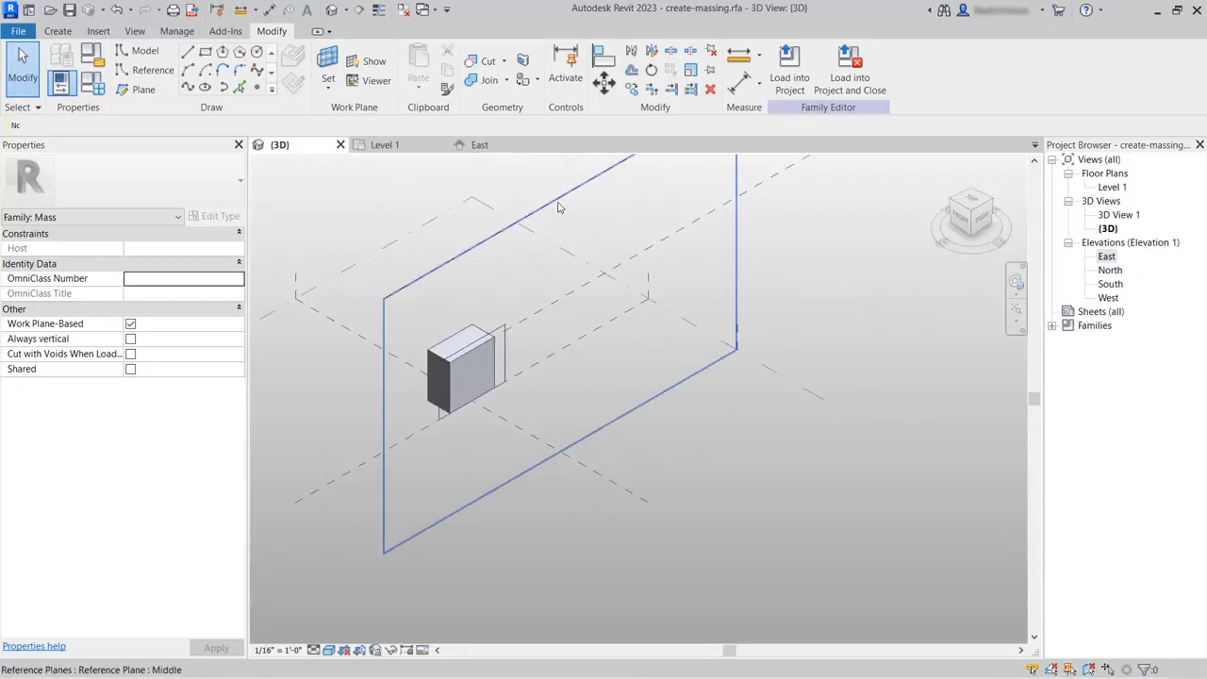
pyautogui.click(554, 200)
pyautogui.click(740, 197)
pyautogui.click(931, 476)
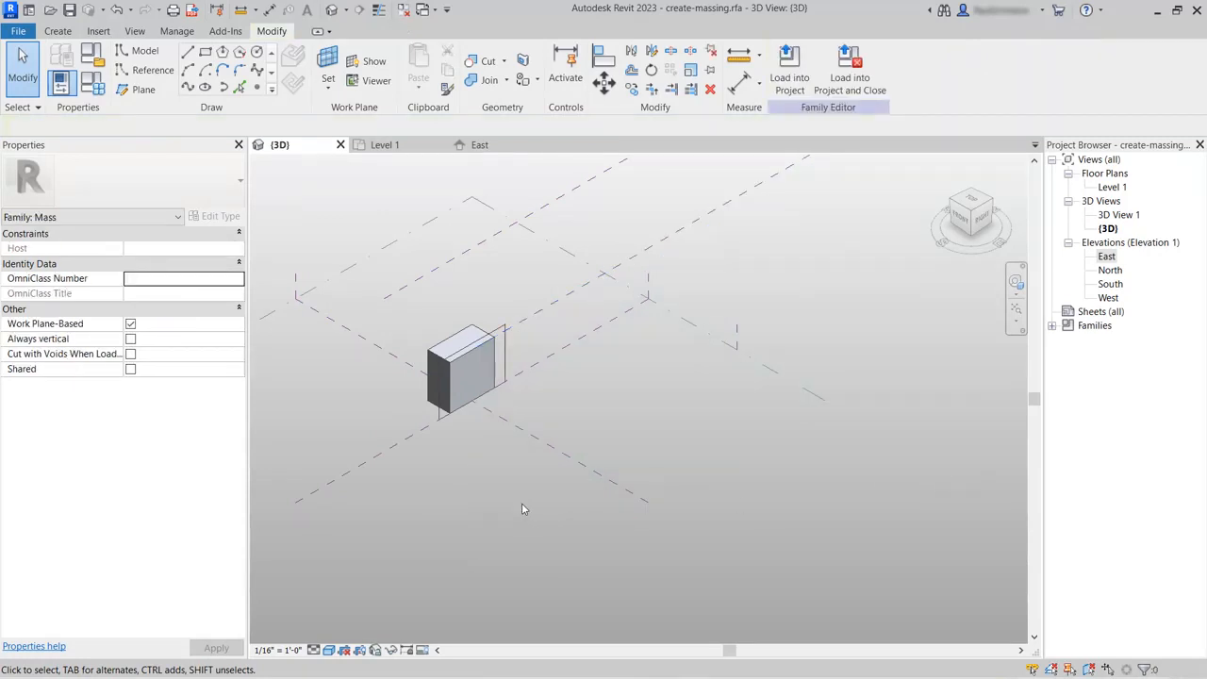
# Copy the complete rectangle on the Center (Left/Right) plane to the clipboard, and rehost the original to Reference Plane : Right.
pyautogui.press('Tab')
pyautogui.click(509, 358)
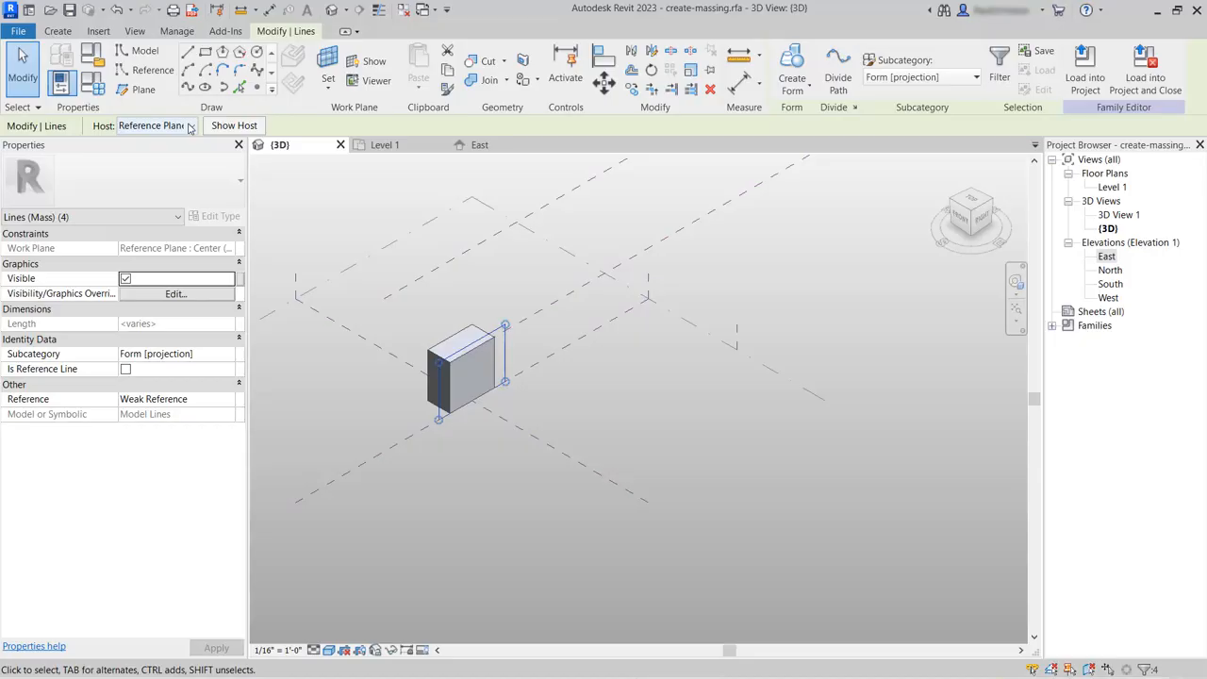
pyautogui.click(190, 127)
pyautogui.click(190, 127)
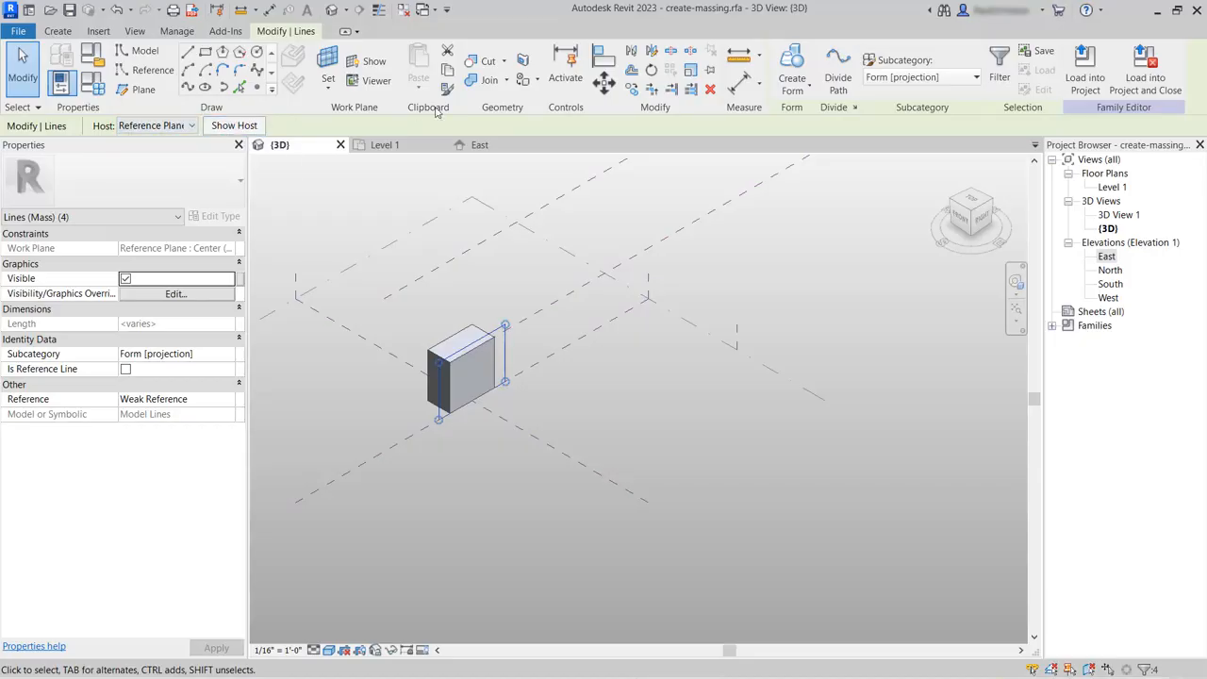
pyautogui.click(448, 71)
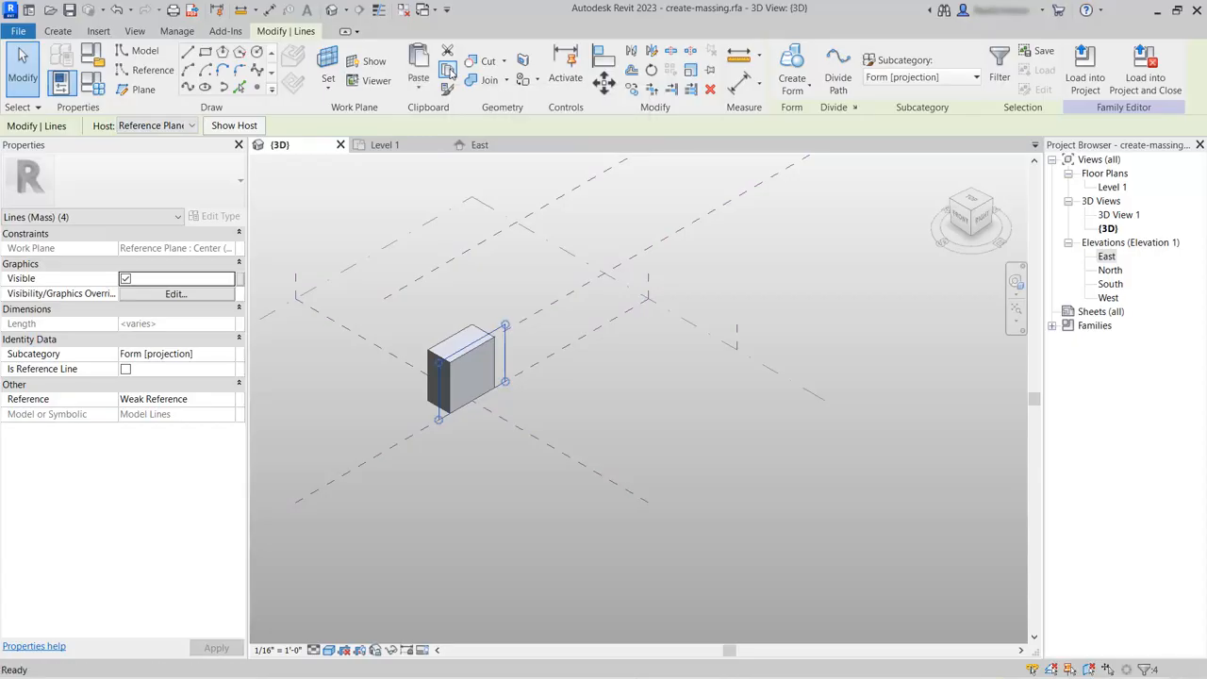
pyautogui.click(189, 126)
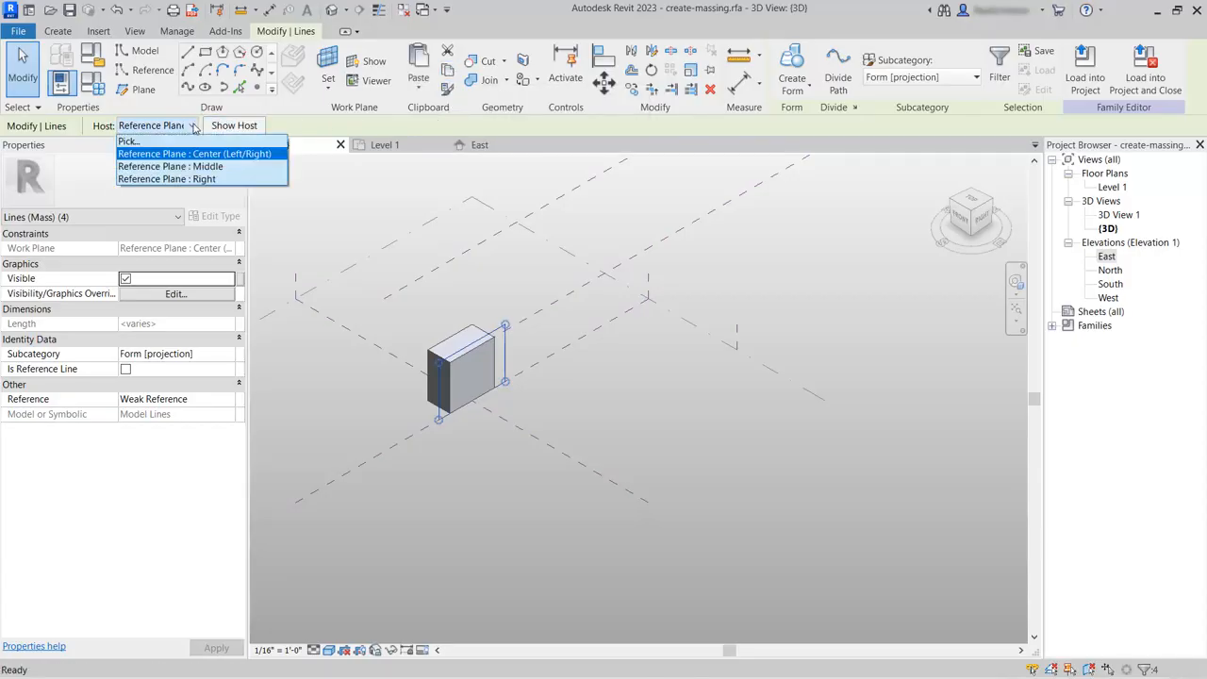
pyautogui.click(193, 179)
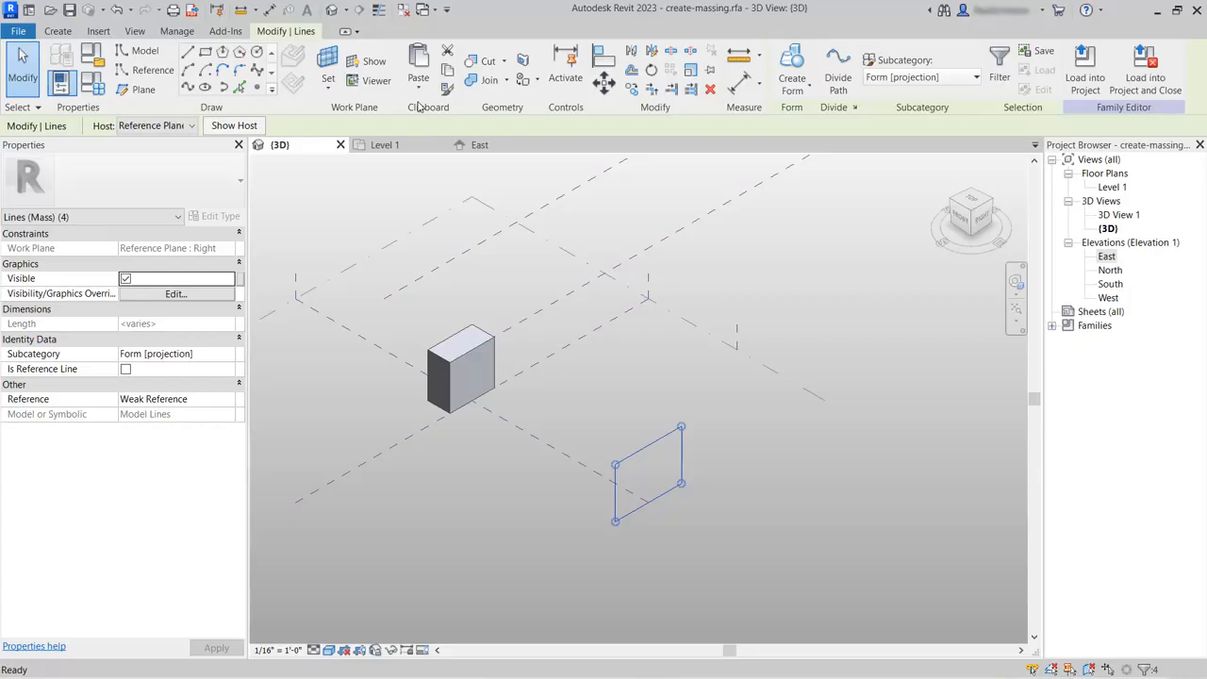
# Paste the copied rectangle aligned to the same place and rehost that copy to Reference Plane : Middle.
pyautogui.click(420, 87)
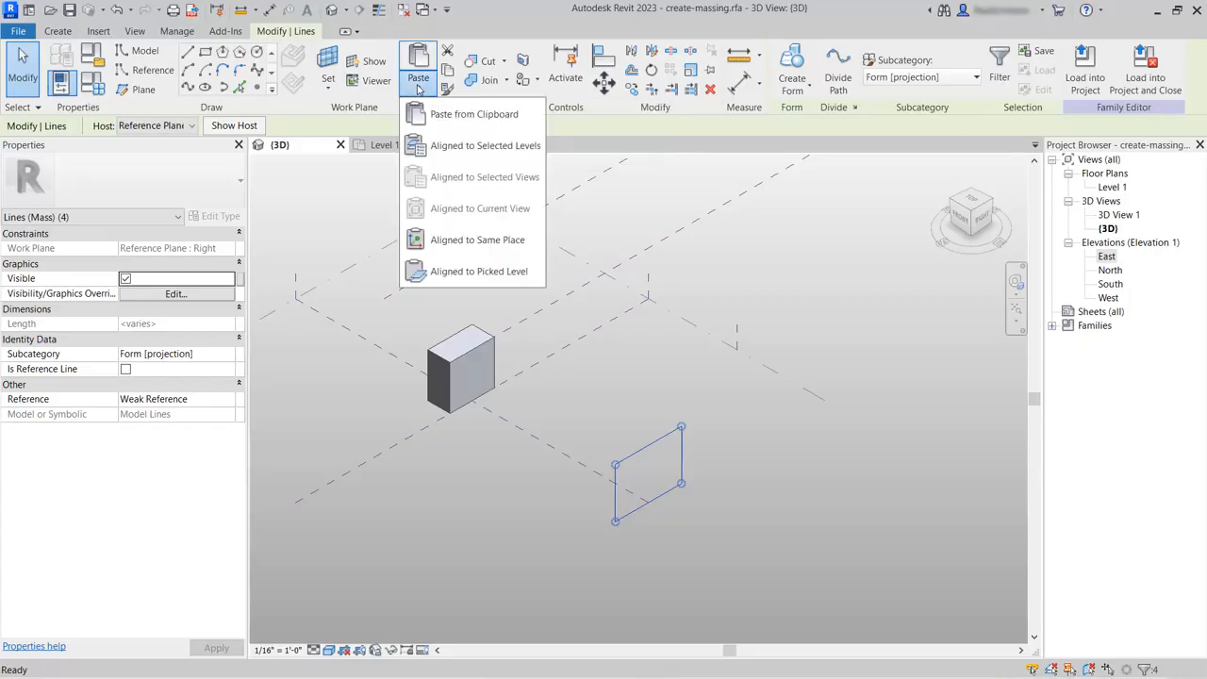
pyautogui.click(452, 242)
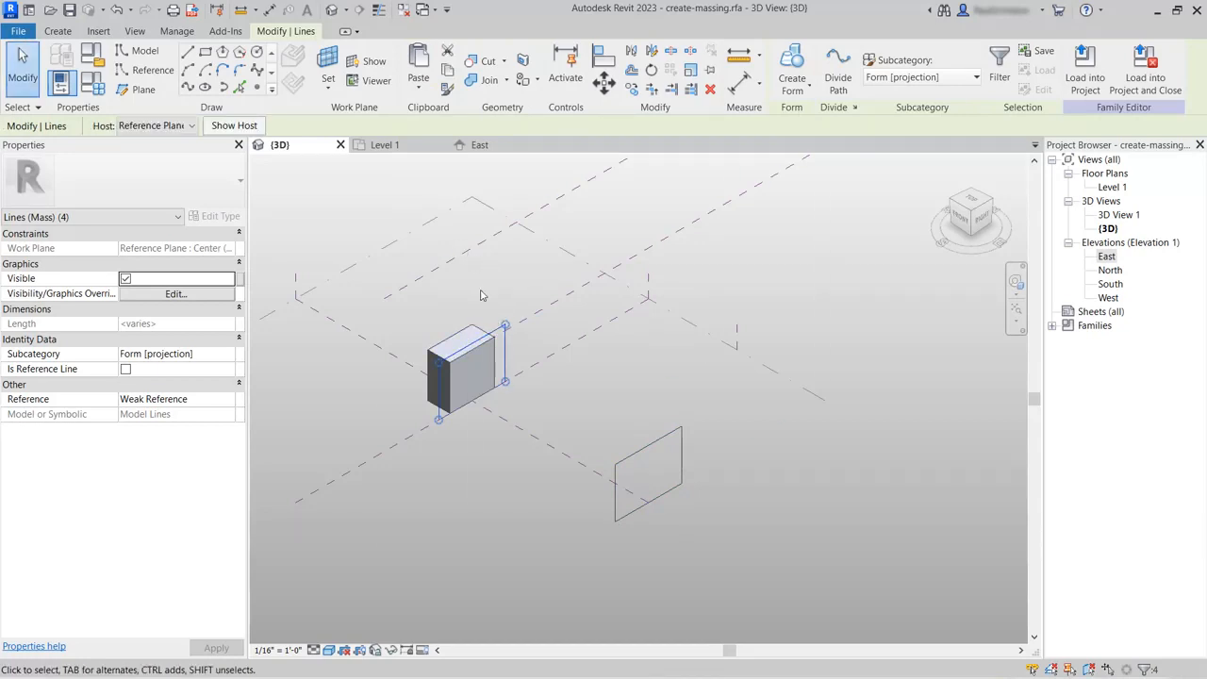
pyautogui.click(189, 125)
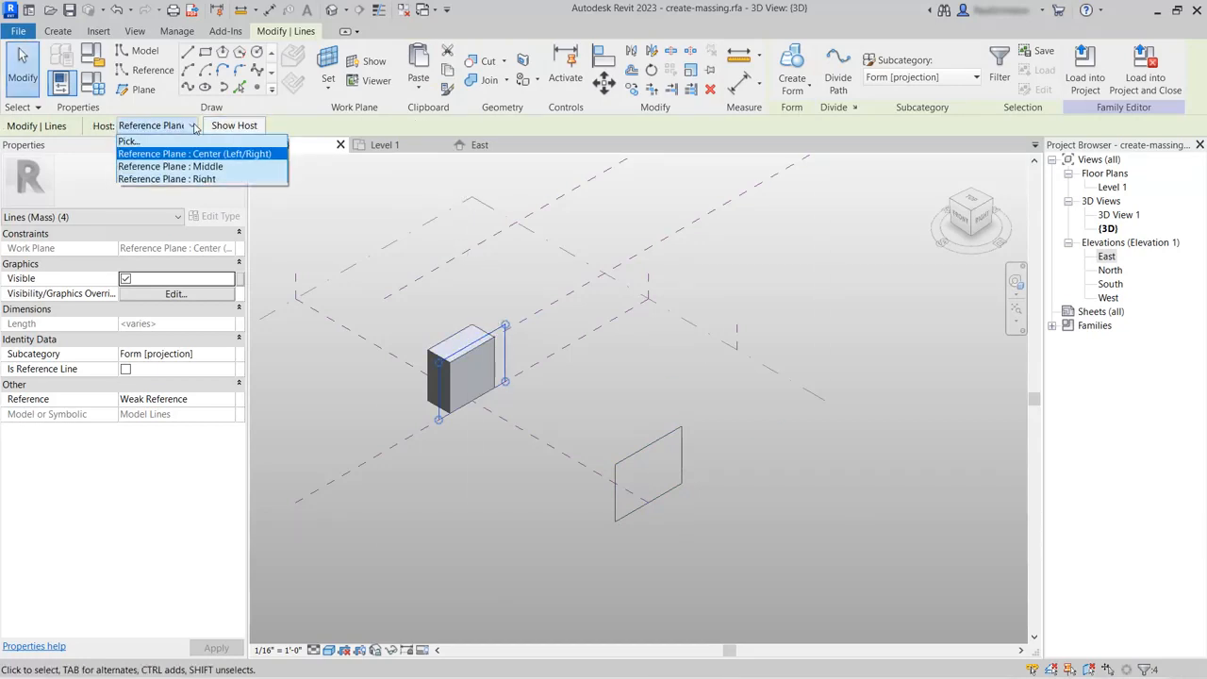
pyautogui.click(190, 167)
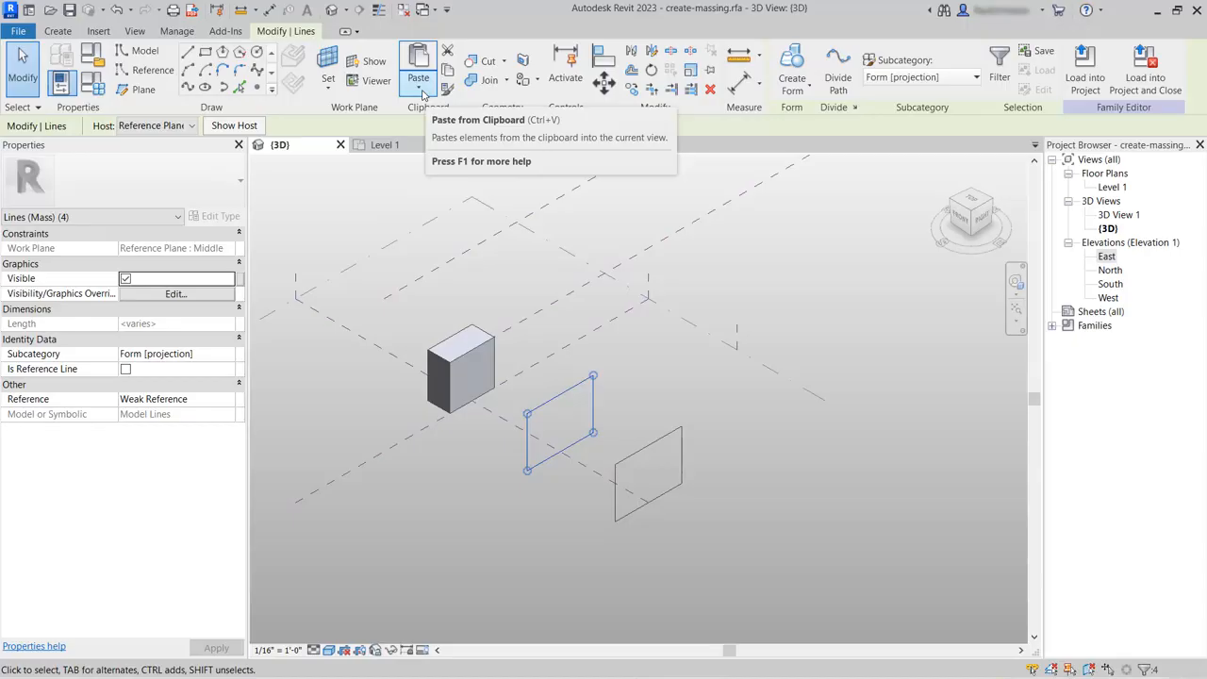
# Paste another copy of the rectangle aligned to the same place on the Center (Left/Right) plane, and clear the selection.
pyautogui.click(421, 87)
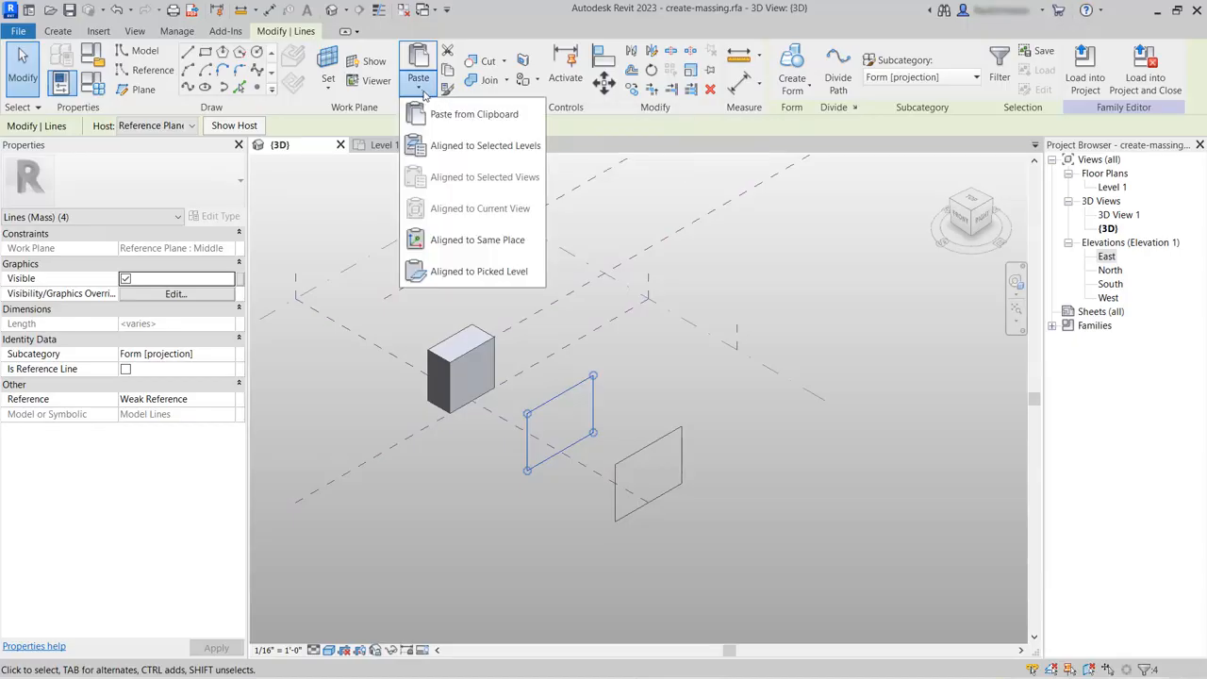
pyautogui.click(446, 241)
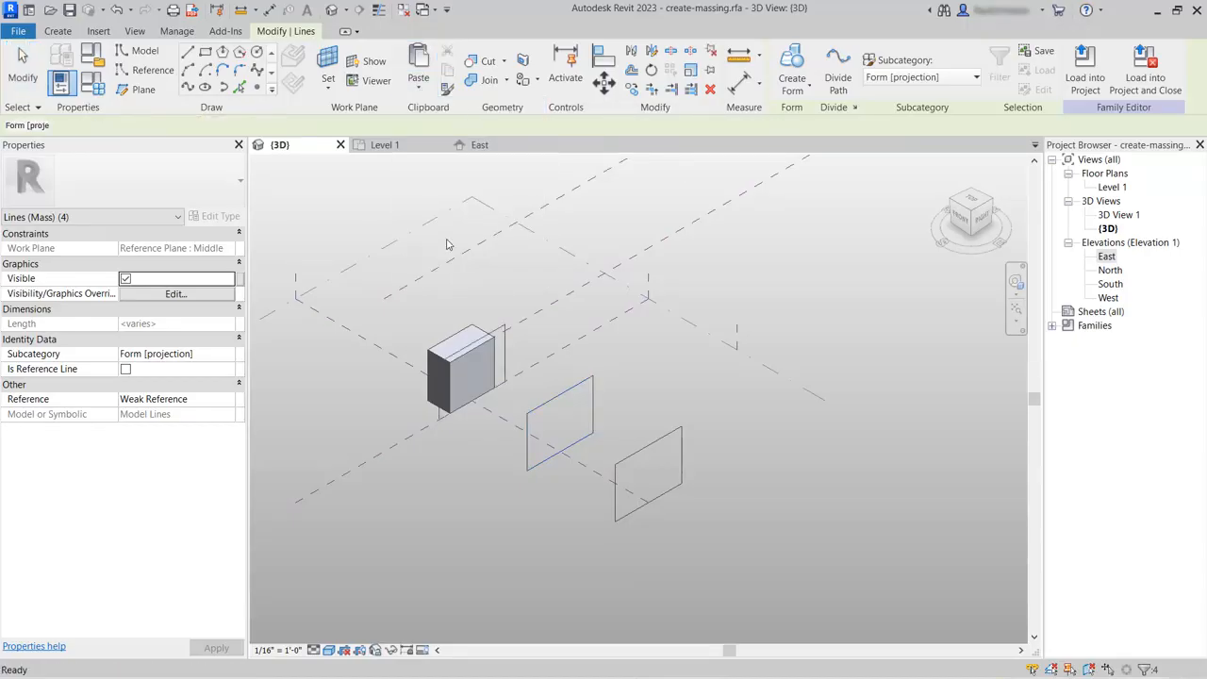
pyautogui.click(526, 564)
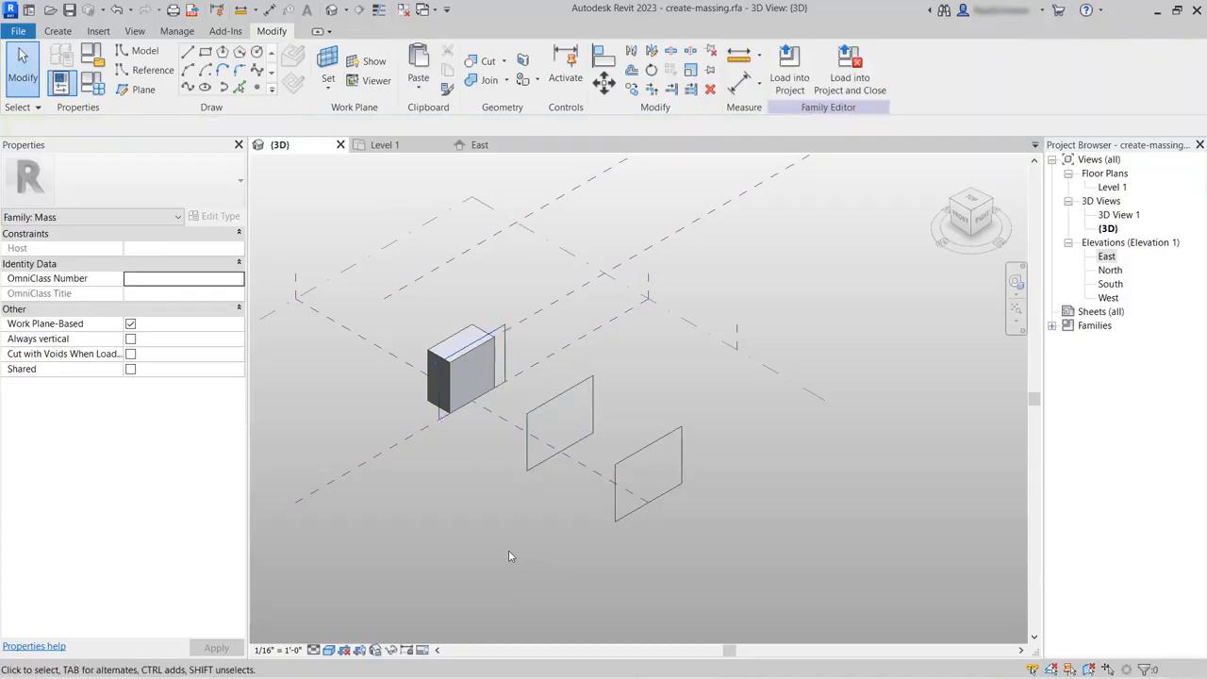
# Scale the rectangle on the Middle plane graphically from its base midpoint, using the base corner as reference and 45' as the new half-width.
pyautogui.scroll(5, 455, 523)
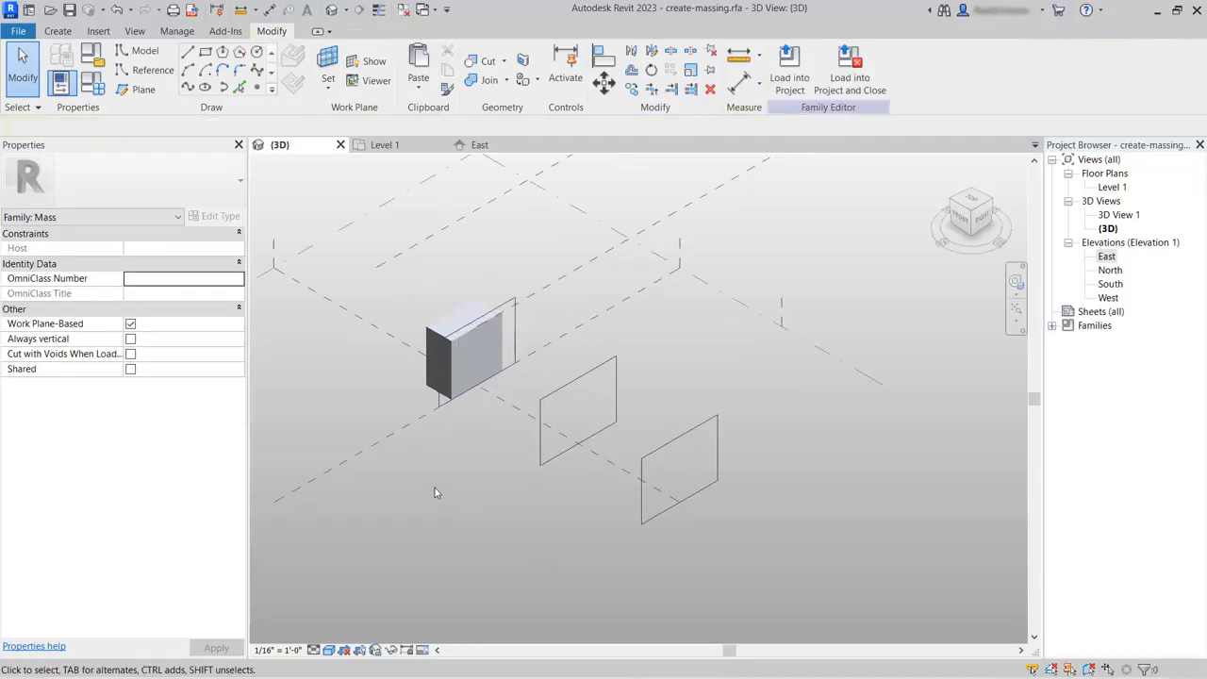
pyautogui.press('Tab')
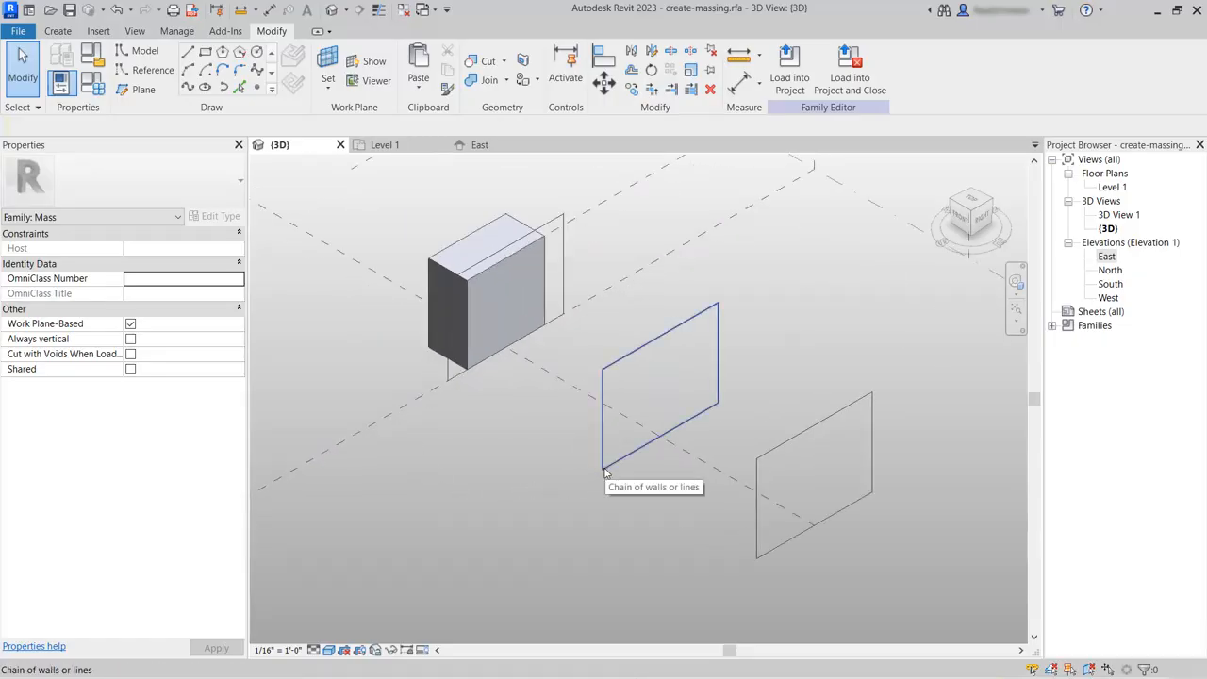
pyautogui.click(605, 471)
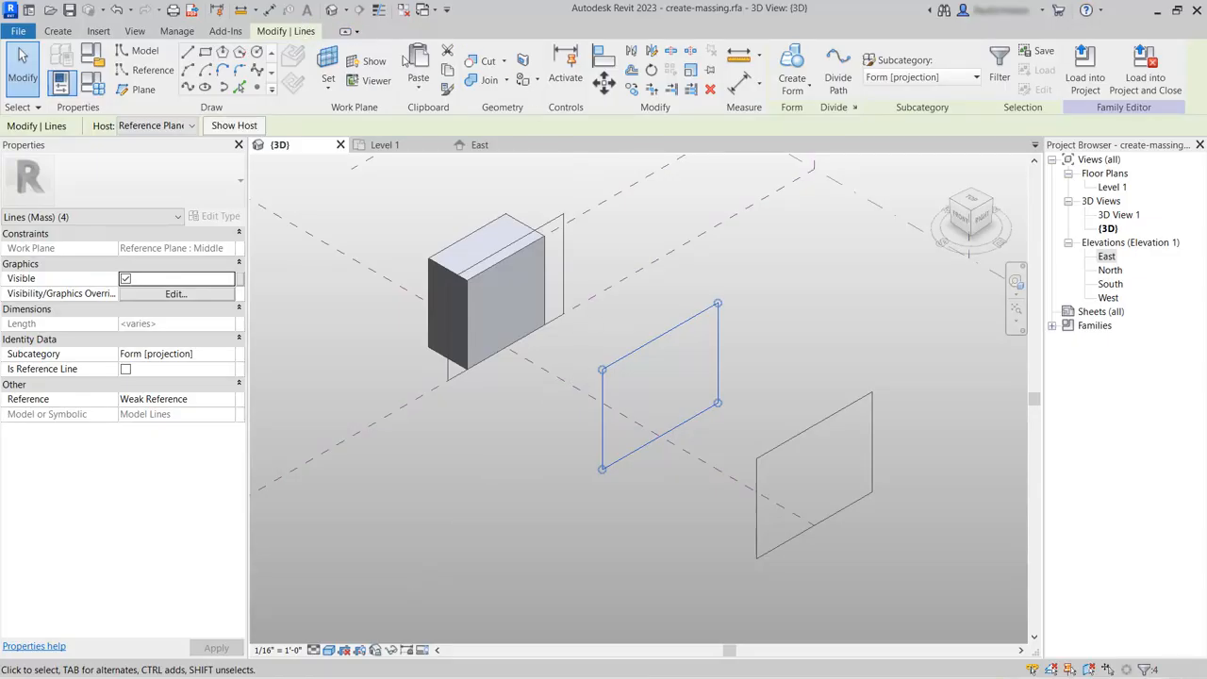
pyautogui.click(691, 76)
pyautogui.click(660, 436)
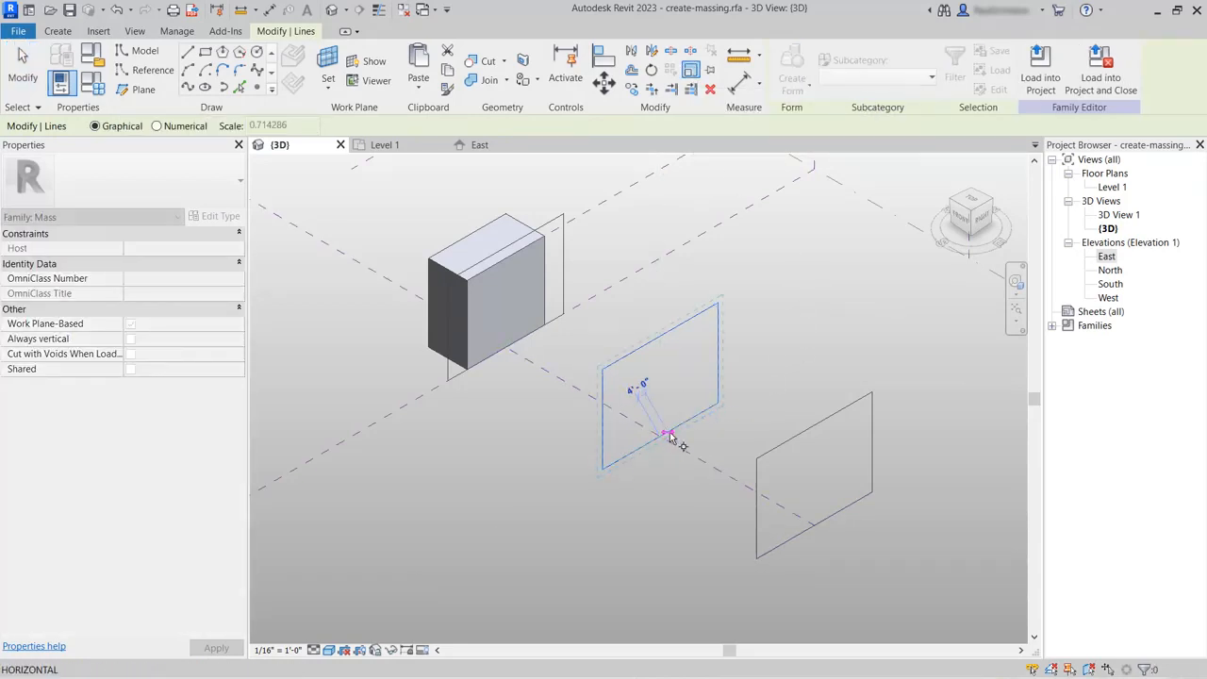
pyautogui.click(719, 403)
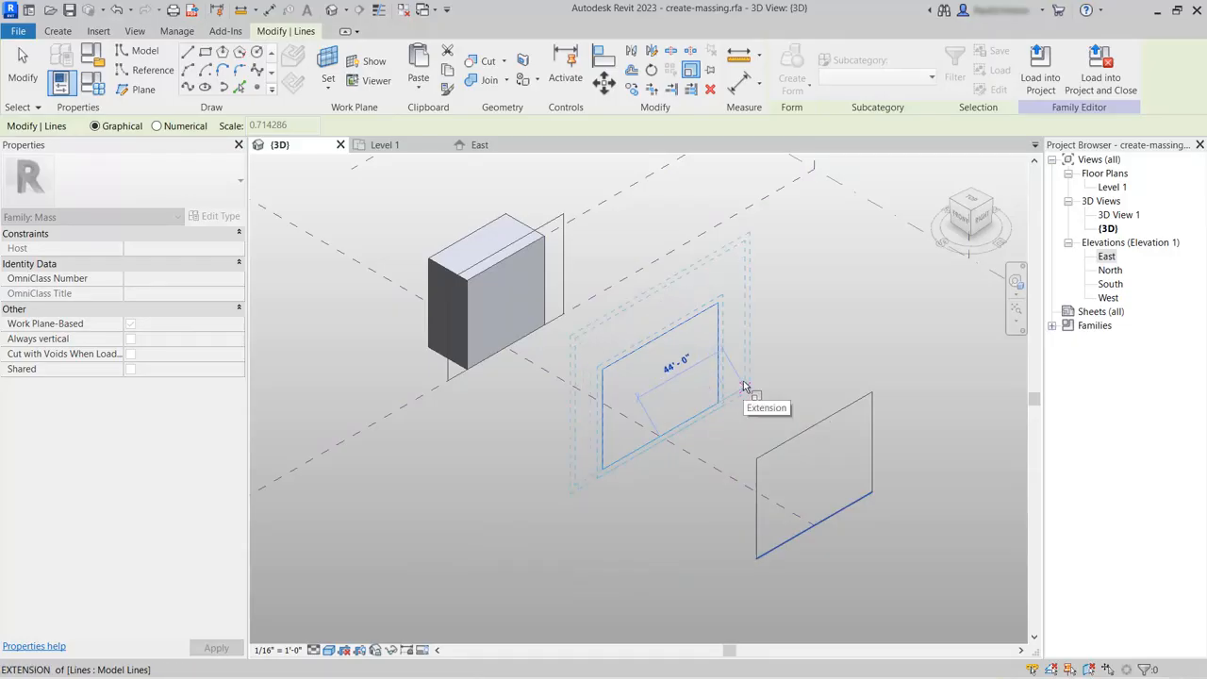
pyautogui.write('45')
pyautogui.press('Return')
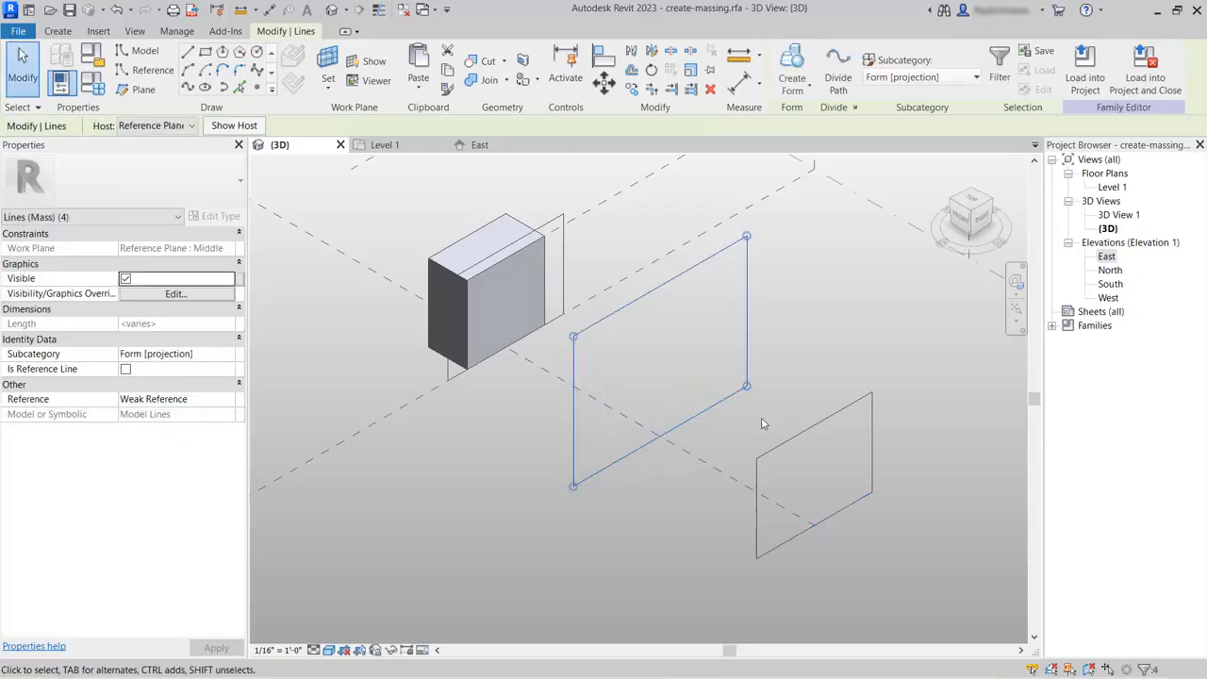
pyautogui.click(504, 582)
# Create one solid form through the three rectangles on the Center, Middle and Right planes, and inspect its shape.
pyautogui.keyDown('shift'); pyautogui.moveTo(504, 572); pyautogui.dragTo(537, 512, button='middle'); pyautogui.keyUp('shift')
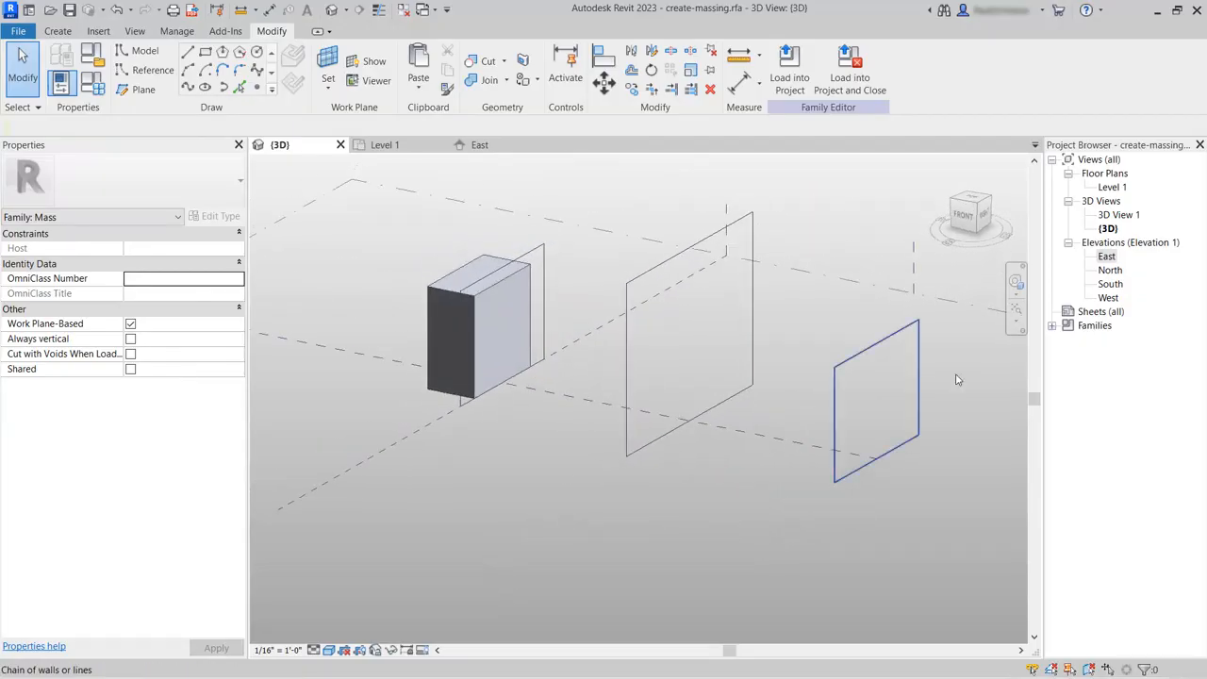
pyautogui.click(916, 328)
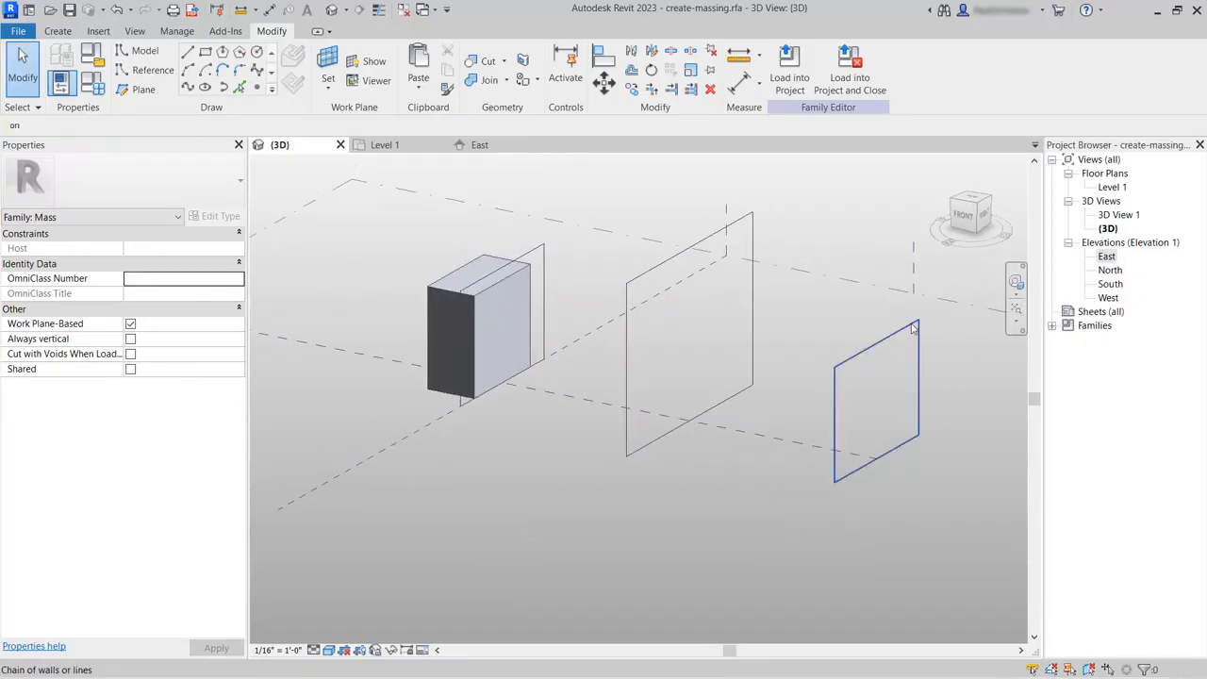
pyautogui.keyDown('ctrl'); pyautogui.click(753, 313); pyautogui.keyUp('ctrl')
pyautogui.keyDown('ctrl'); pyautogui.click(542, 283); pyautogui.keyUp('ctrl')
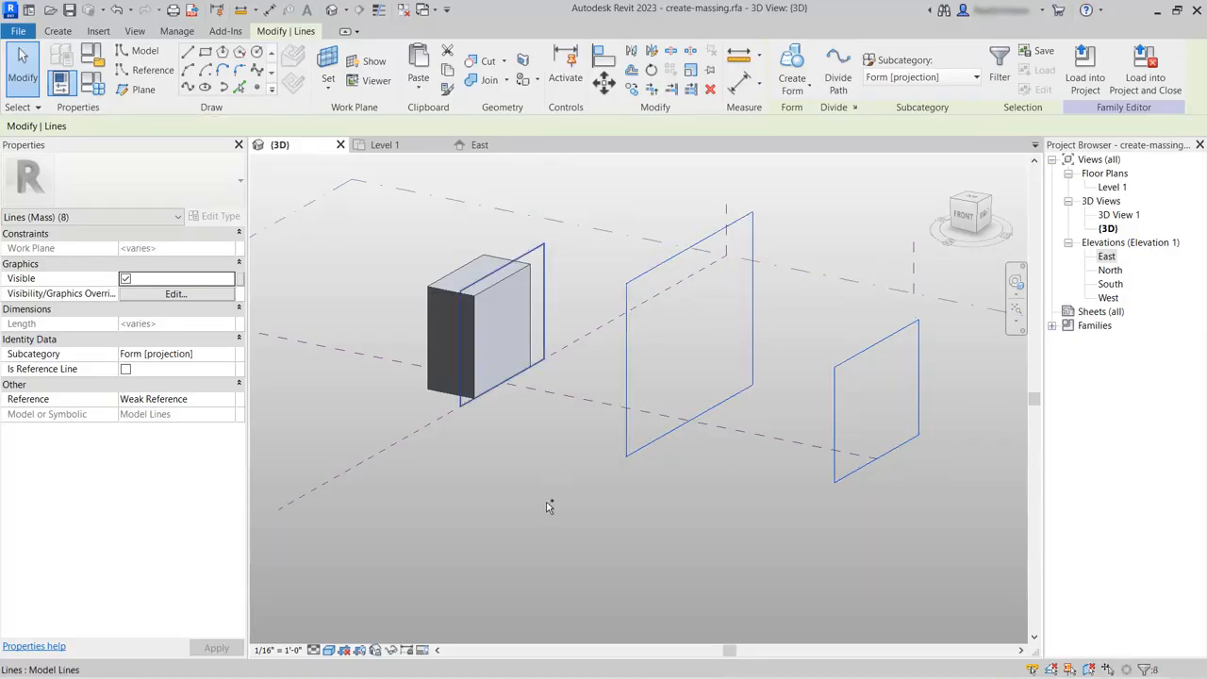
pyautogui.keyDown('ctrl'); pyautogui.click(548, 508); pyautogui.keyUp('ctrl')
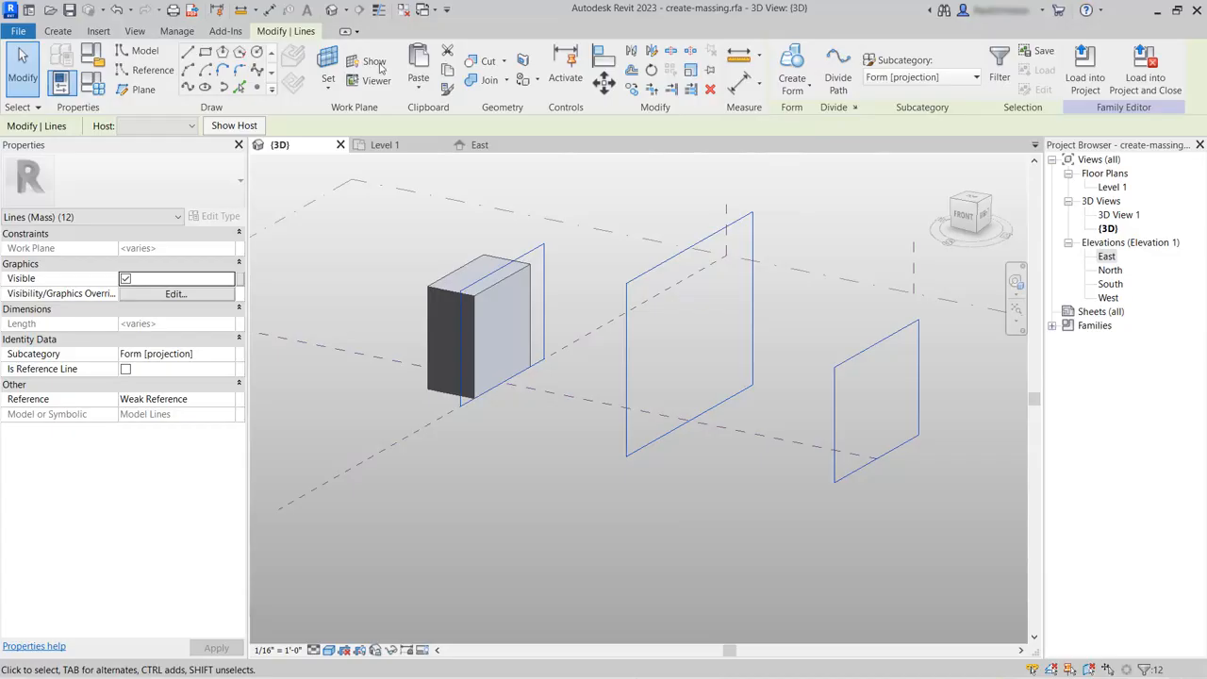
pyautogui.click(795, 90)
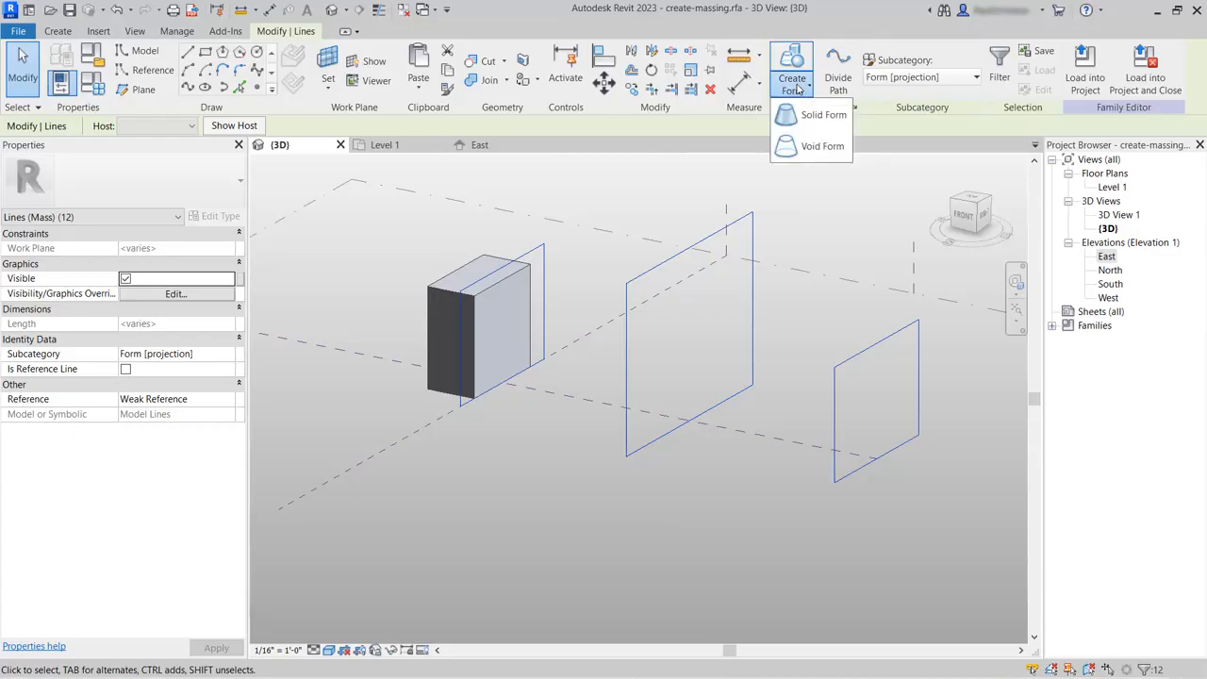
pyautogui.click(798, 116)
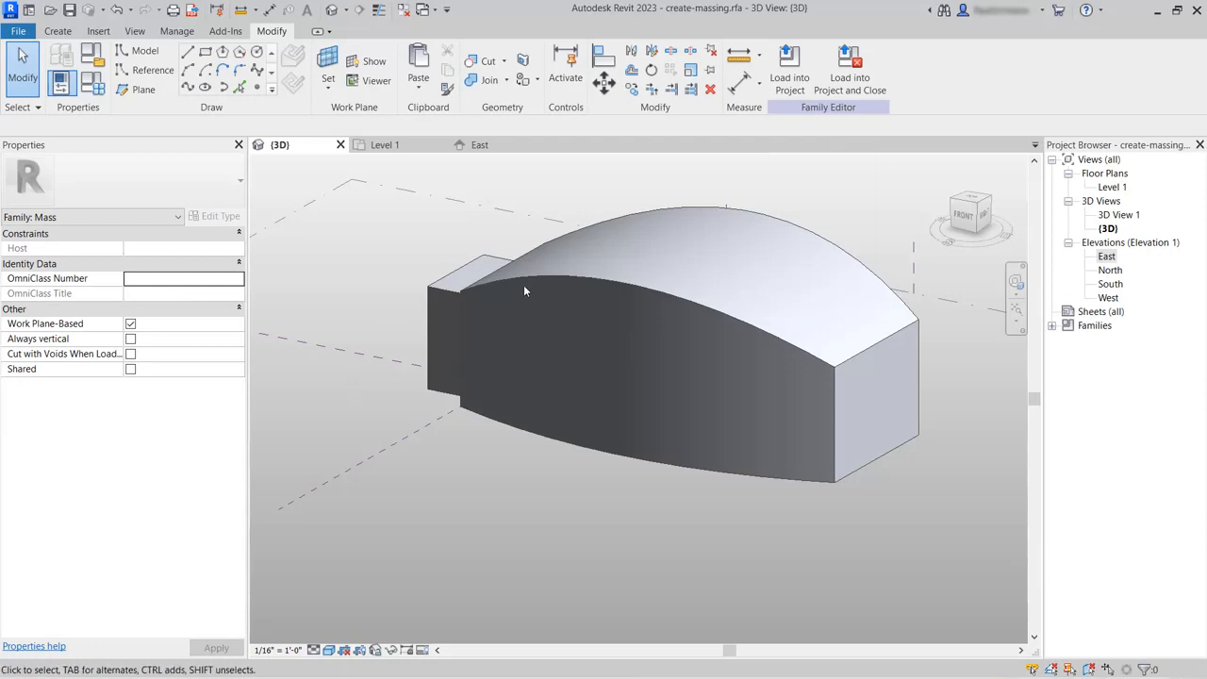
pyautogui.keyDown('shift'); pyautogui.moveTo(673, 560); pyautogui.dragTo(688, 441, button='middle'); pyautogui.keyUp('shift')
pyautogui.click(742, 455)
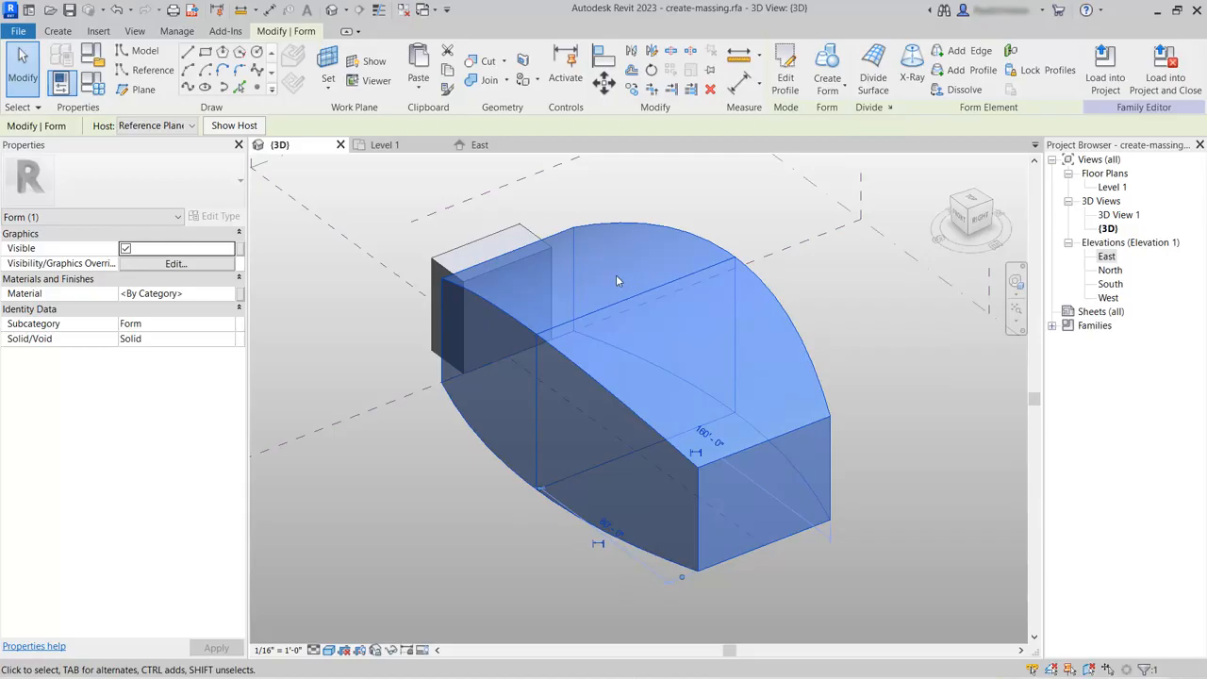
pyautogui.click(449, 548)
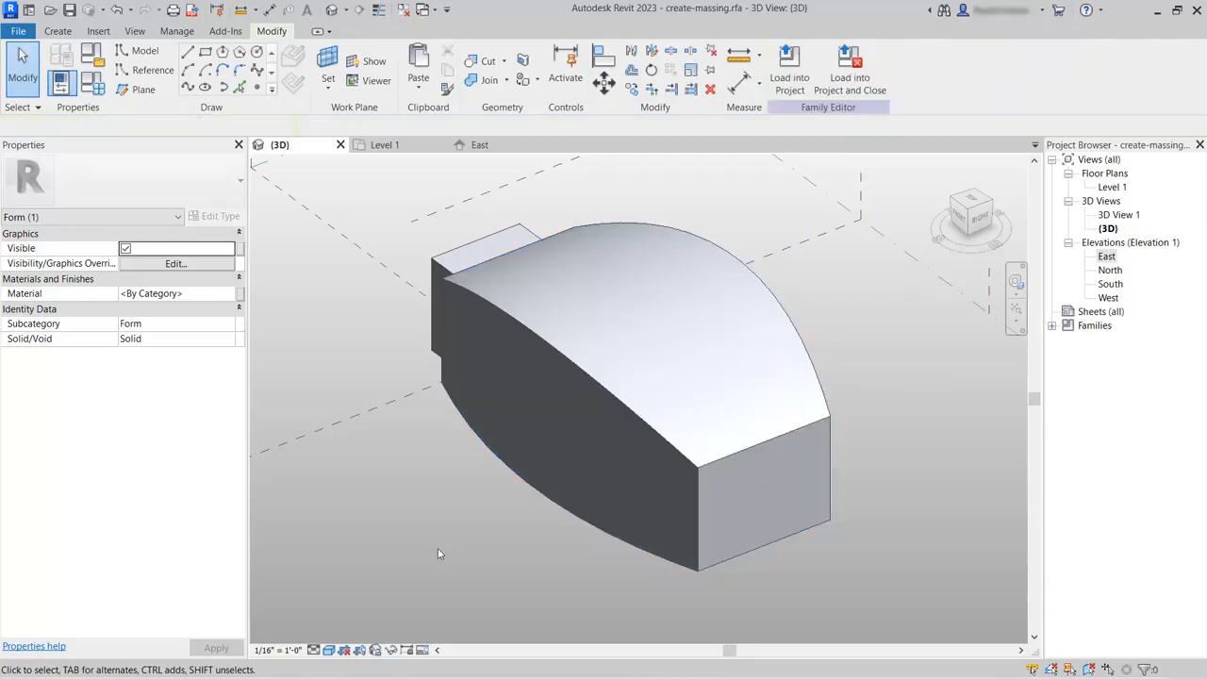
# Copy Level 1 vertically upward by 45' to add a second level, and end the copy command.
pyautogui.keyDown('shift'); pyautogui.moveTo(518, 556); pyautogui.dragTo(619, 469, button='middle'); pyautogui.keyUp('shift')
pyautogui.moveTo(553, 490); pyautogui.dragTo(690, 463, button='middle')
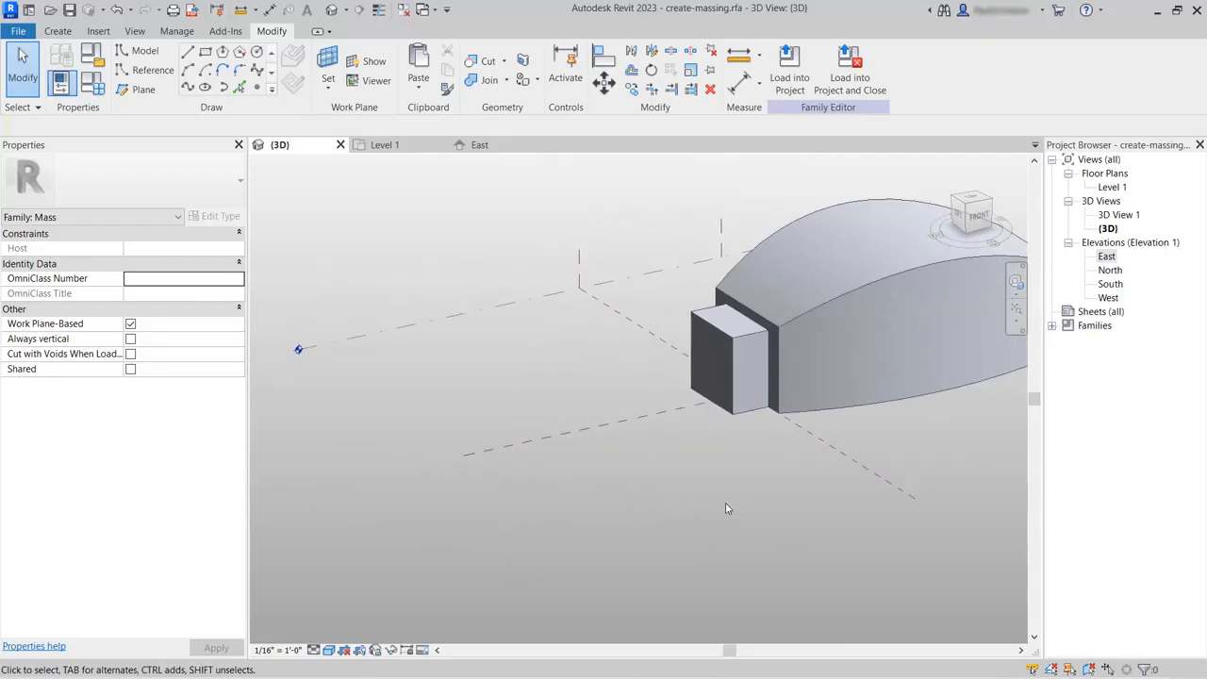
pyautogui.click(521, 309)
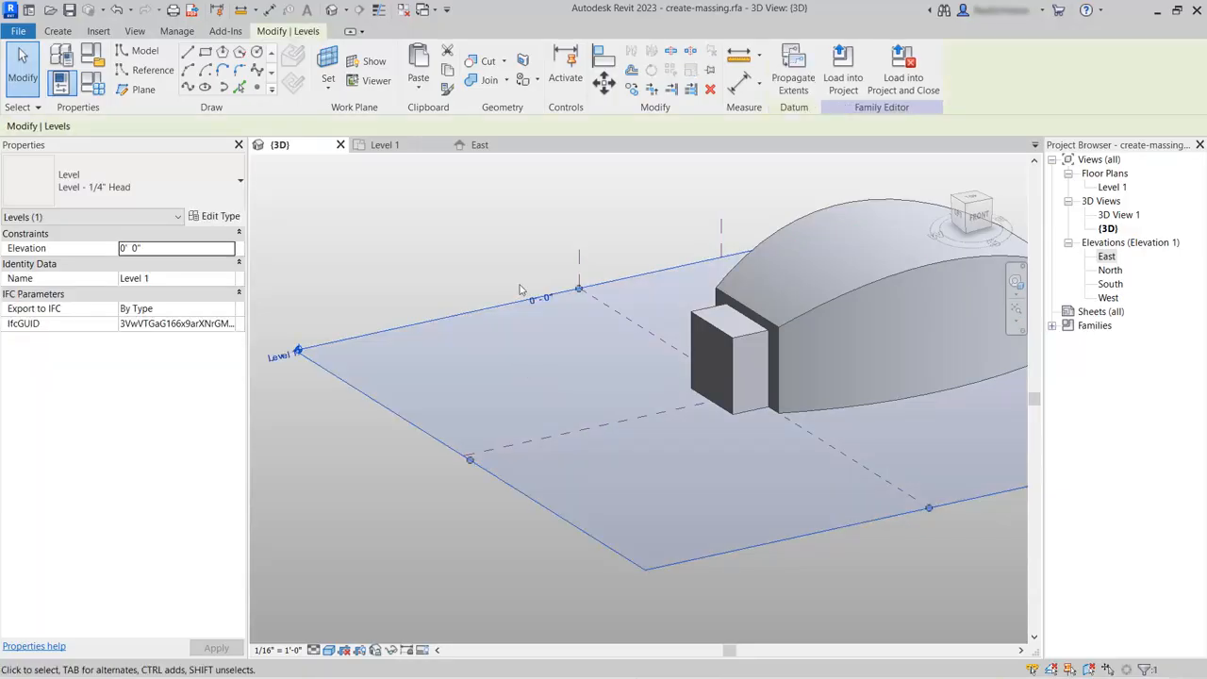
pyautogui.click(631, 90)
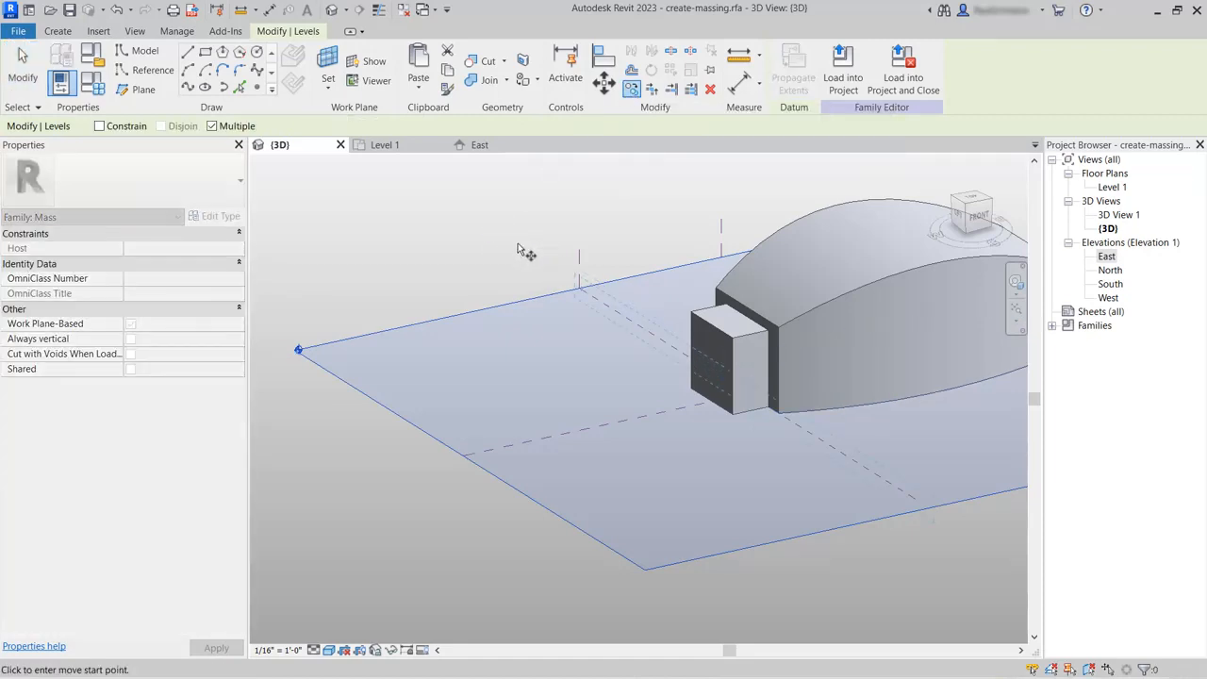
pyautogui.click(579, 288)
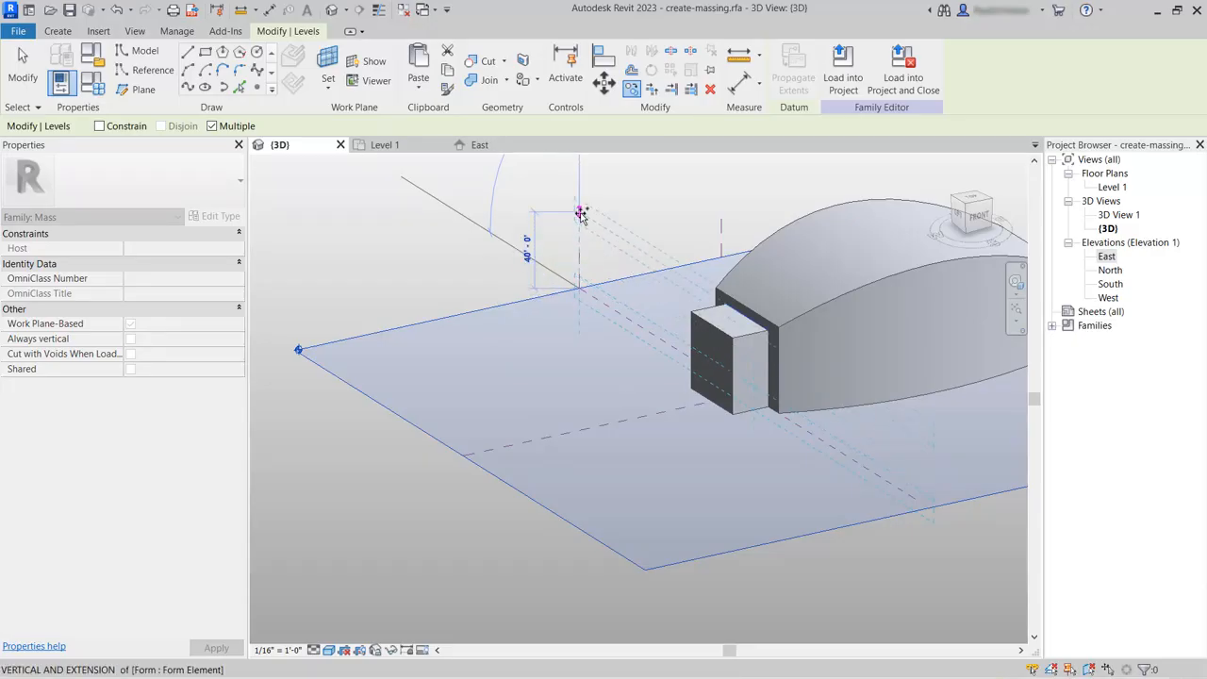
pyautogui.write('45')
pyautogui.press('Return')
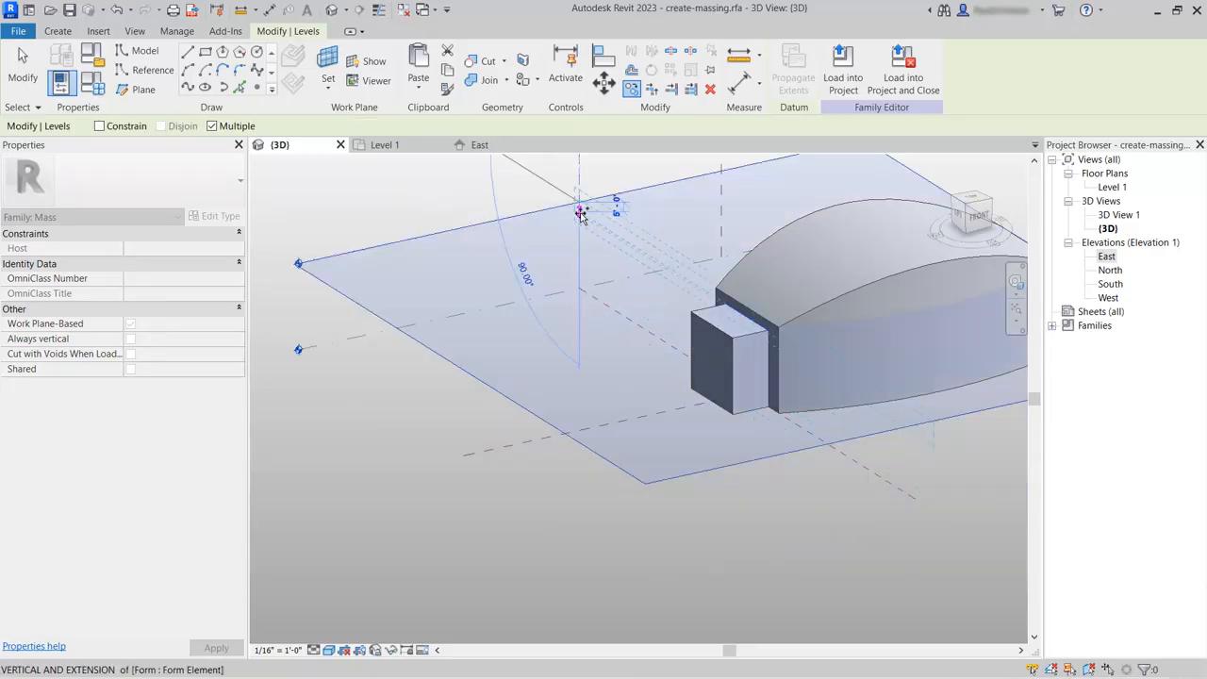
pyautogui.click(25, 70)
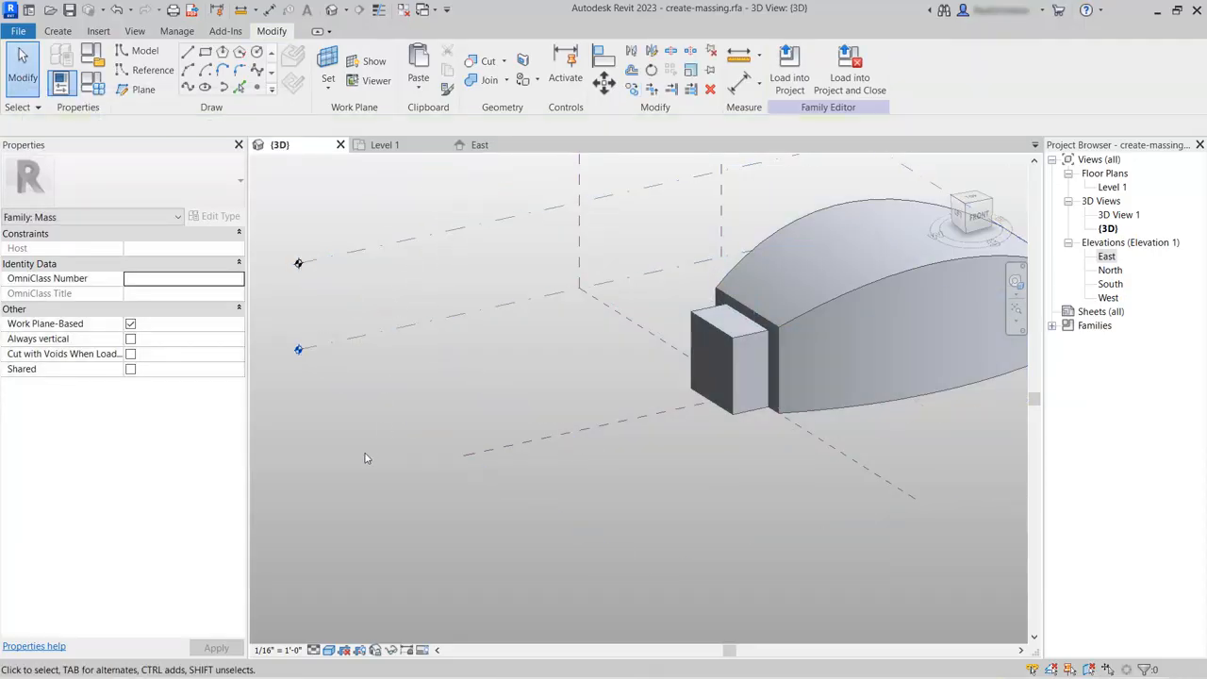
# On the Level 1 plan, draw a model-line rectangle about 59'-6" by 90' against the small block's outer face, matching the curved mass's full depth.
pyautogui.click(385, 146)
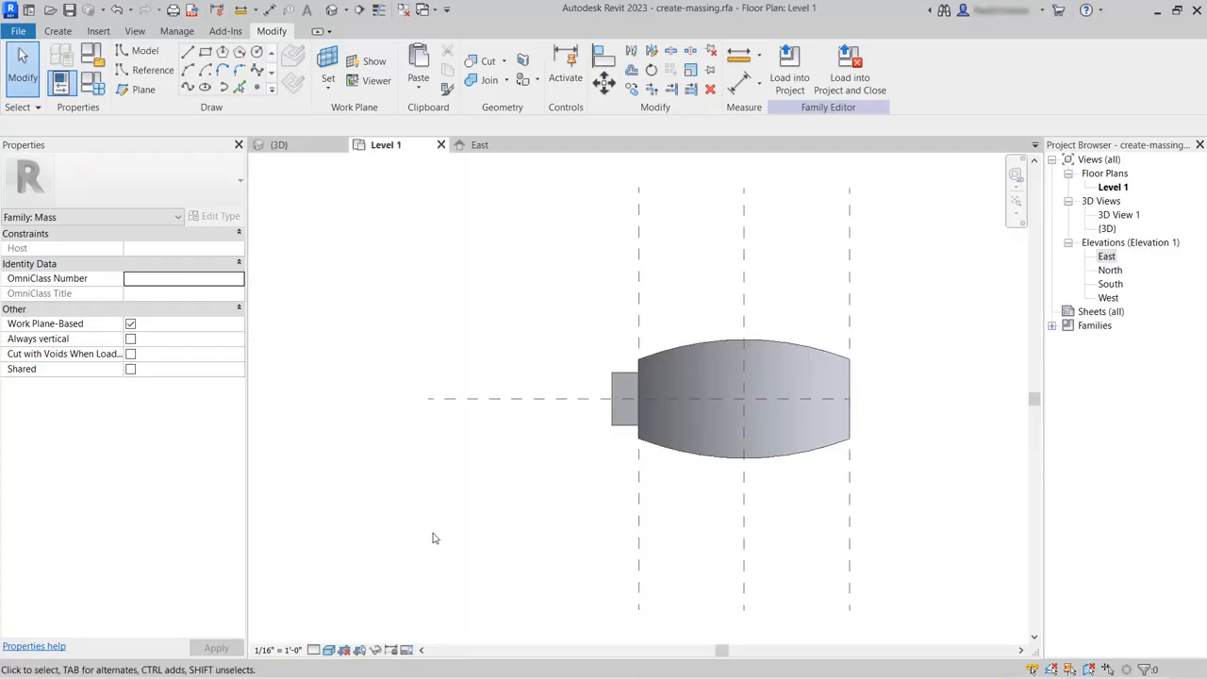
pyautogui.click(204, 54)
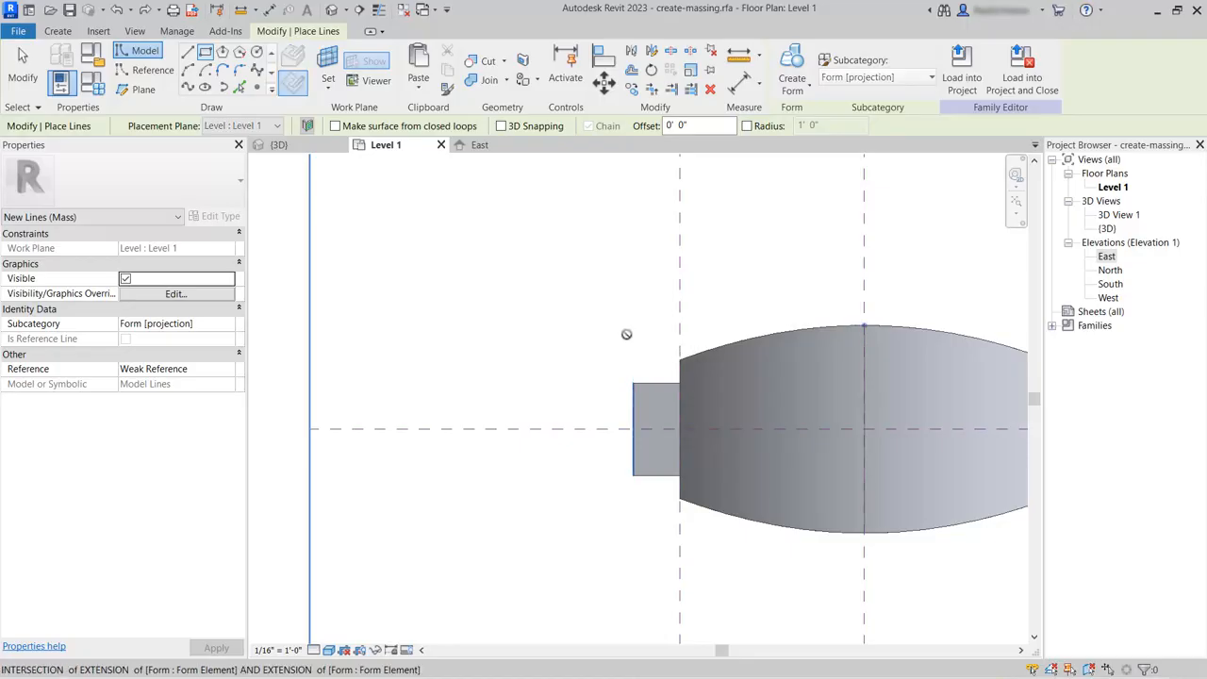
pyautogui.click(633, 325)
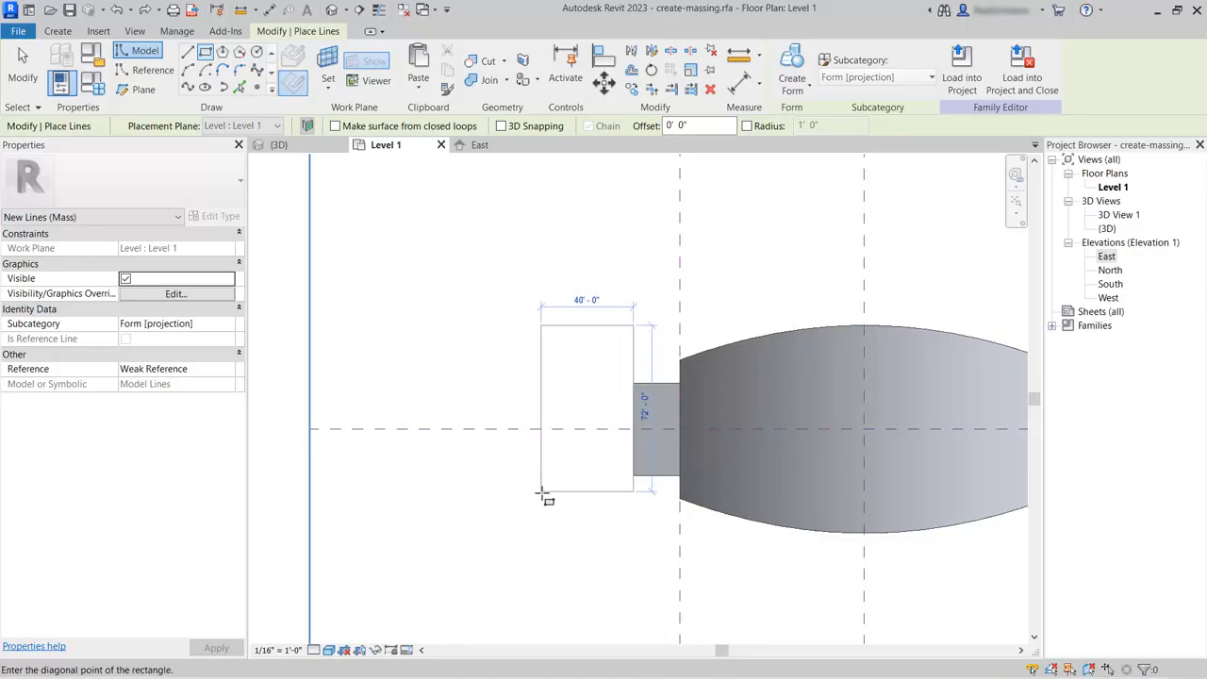
pyautogui.click(538, 533)
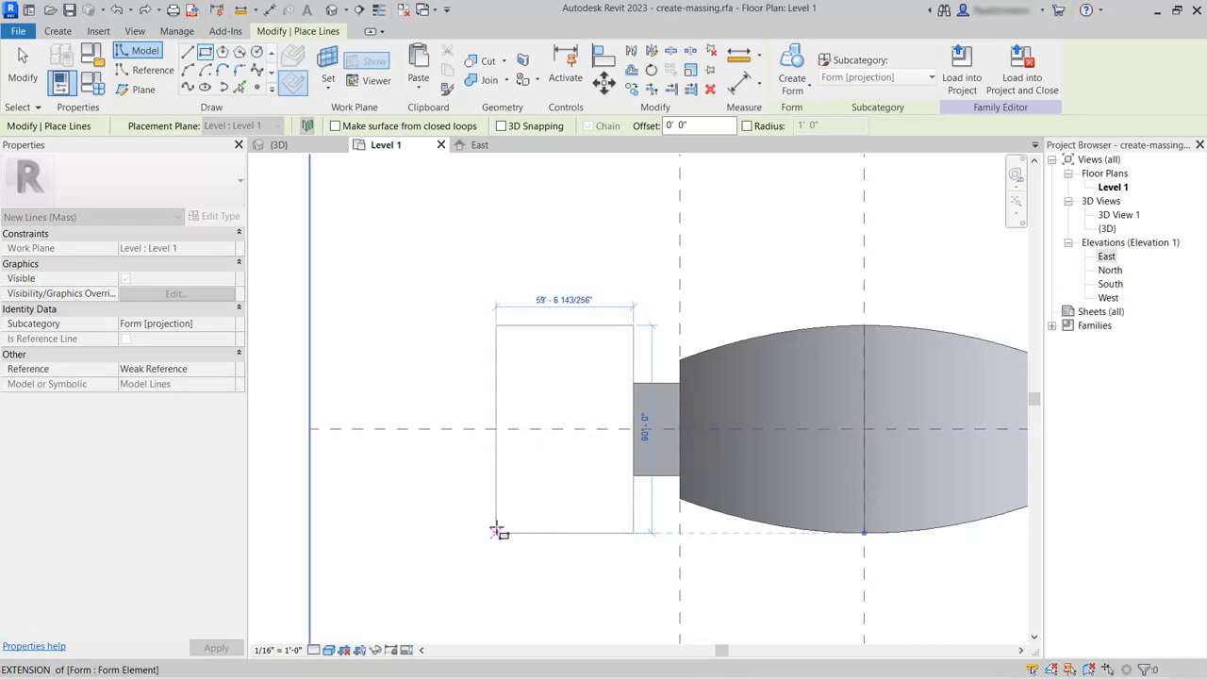
pyautogui.click(497, 531)
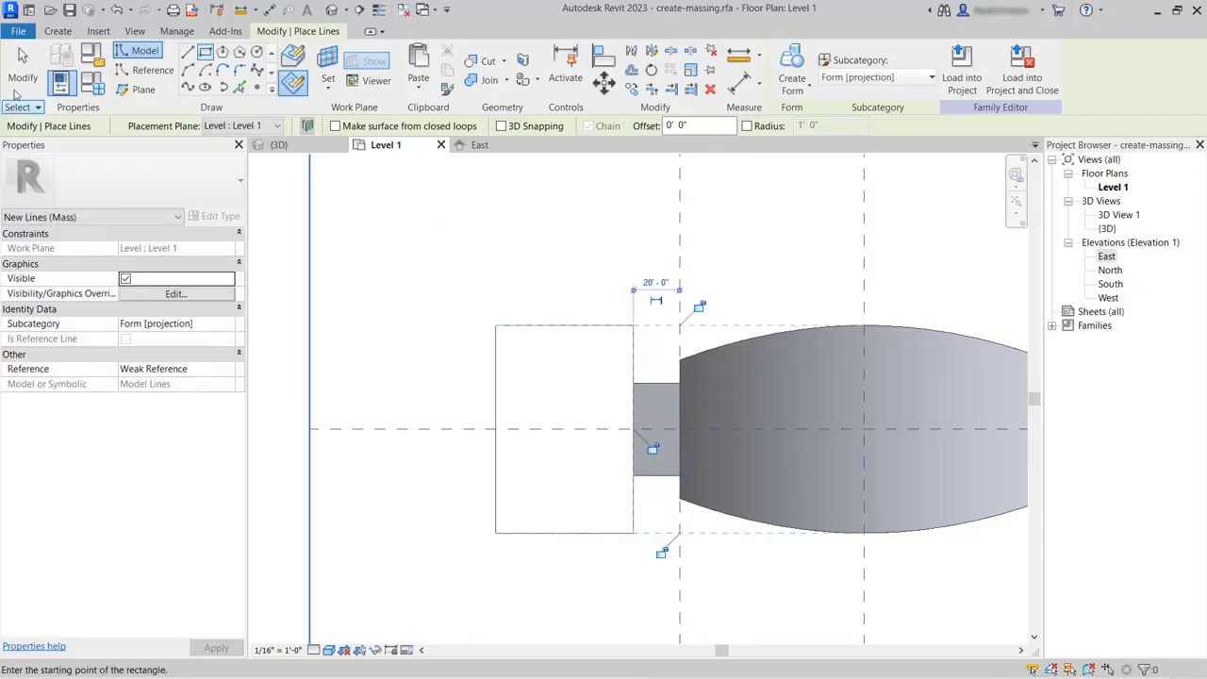
pyautogui.click(21, 79)
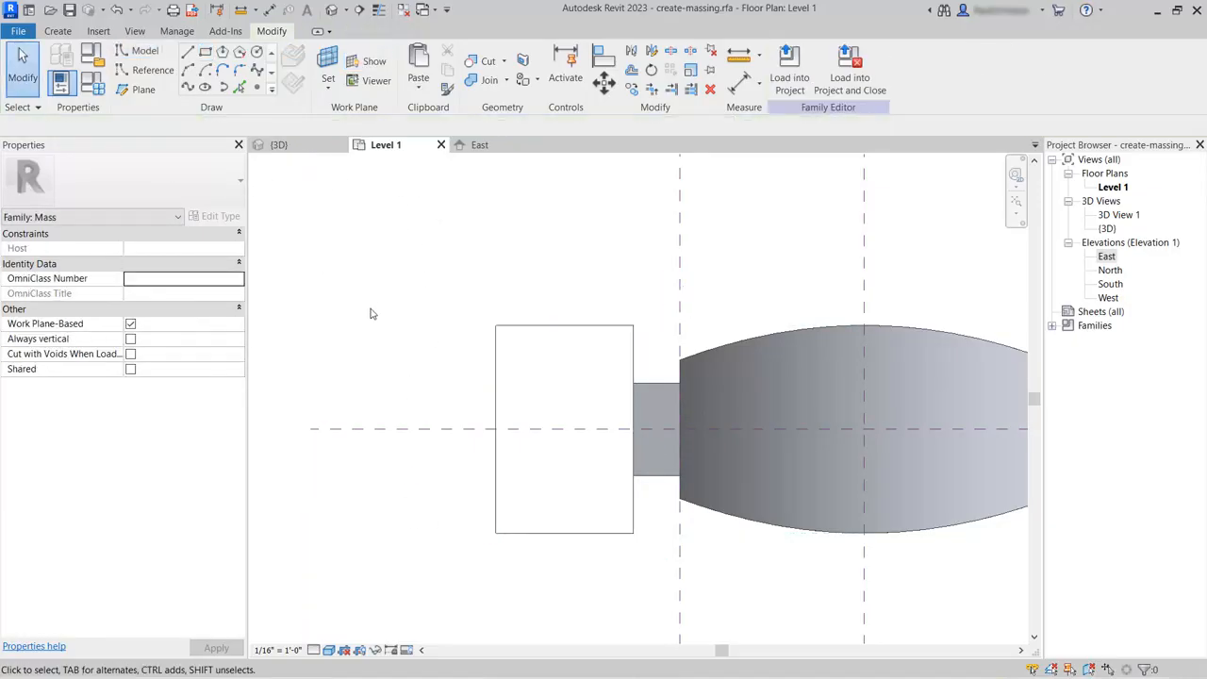
# Set the new rectangle's width to 60' by moving its outer edge, and clear the selection.
pyautogui.press('Tab')
pyautogui.click(496, 377)
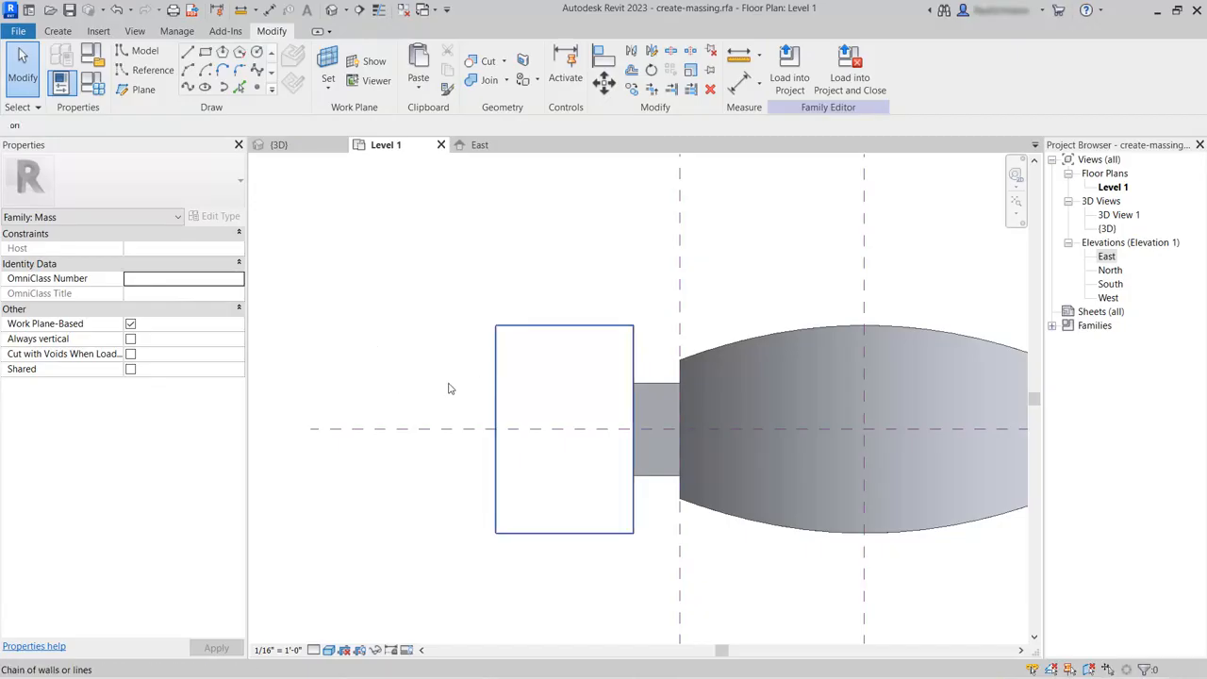
pyautogui.click(557, 325)
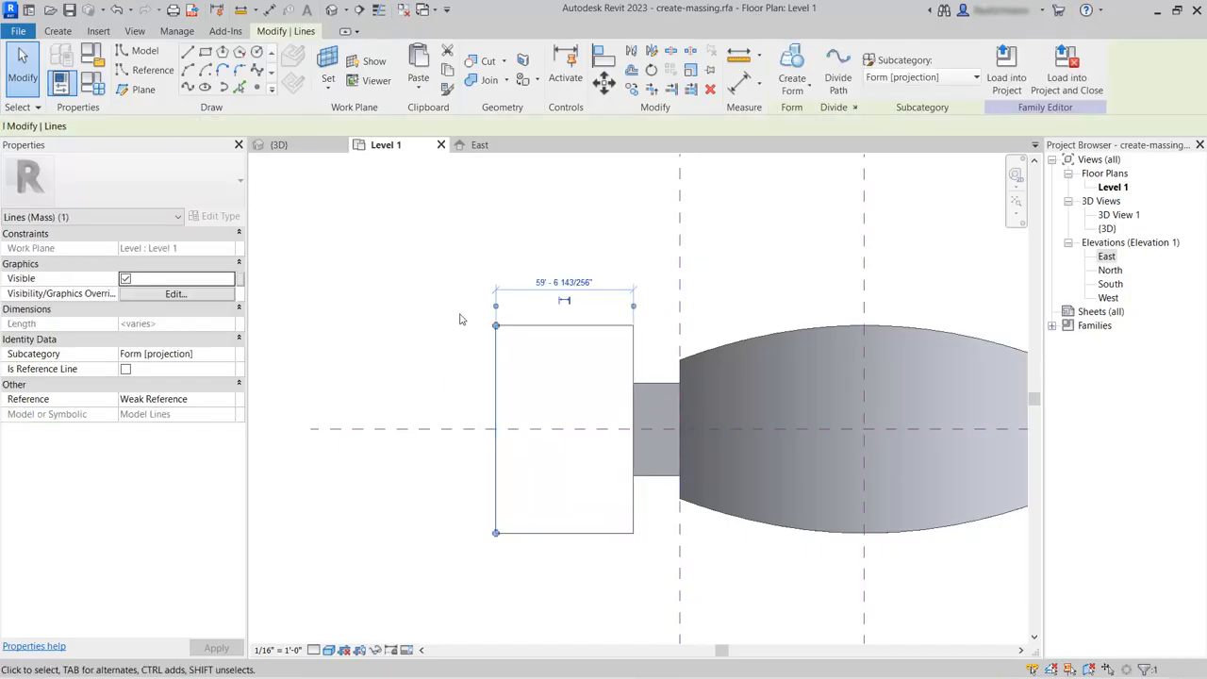
pyautogui.click(559, 277)
pyautogui.write('60')
pyautogui.press('Return')
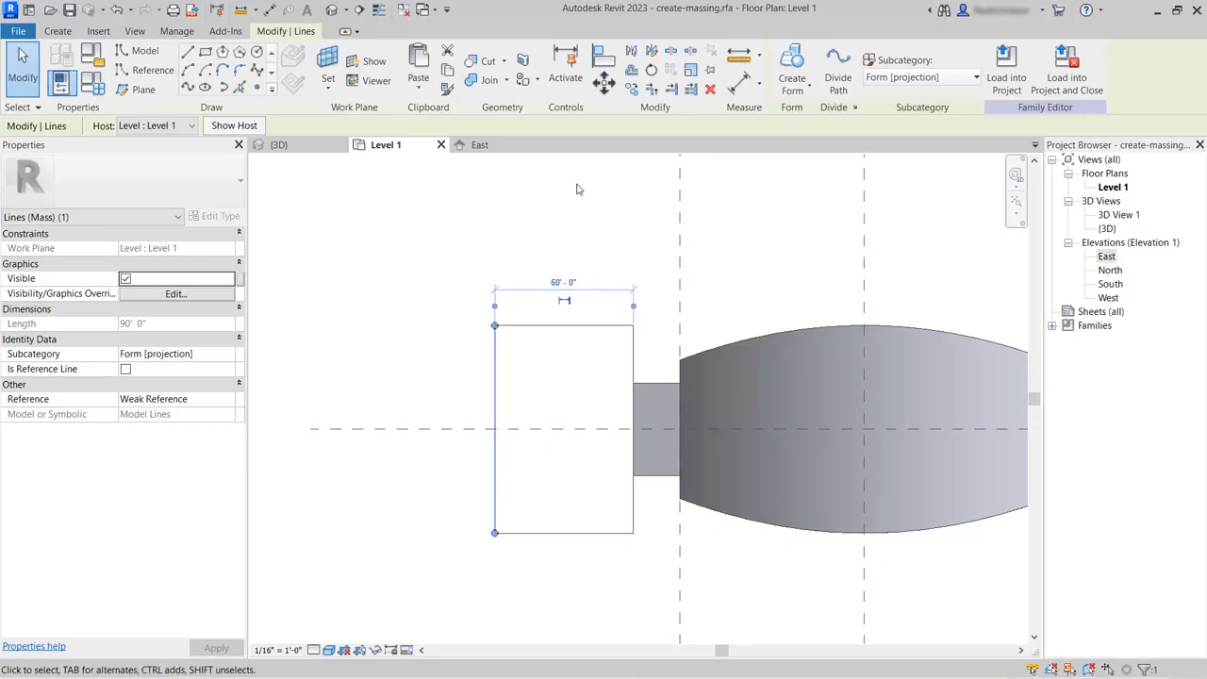
pyautogui.click(571, 178)
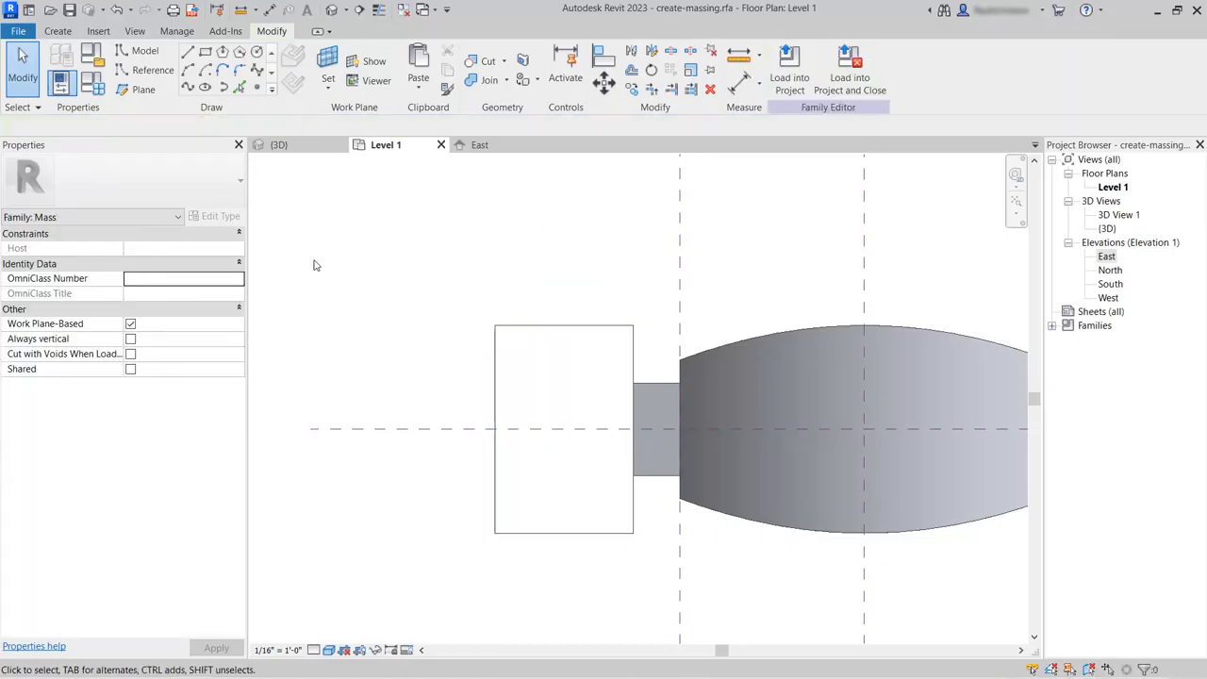
# In the 3D view, copy the whole rectangle chain to the clipboard and paste it aligned to the picked Level 2.
pyautogui.click(278, 144)
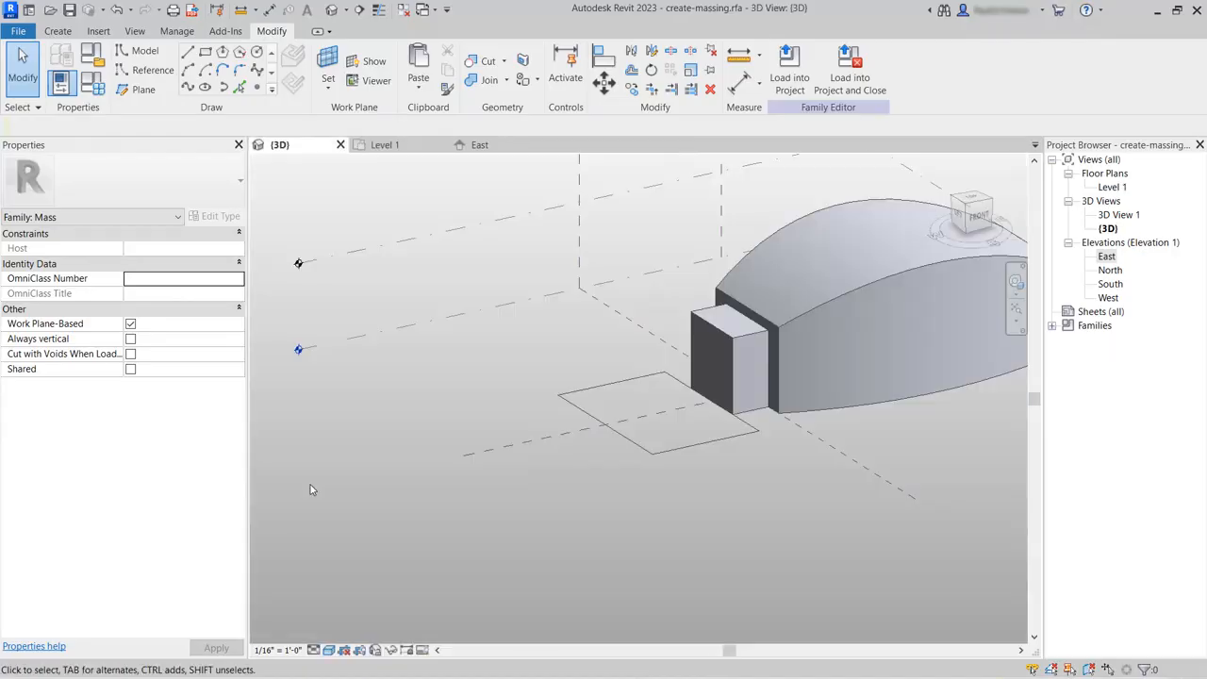
pyautogui.press('Tab')
pyautogui.click(584, 388)
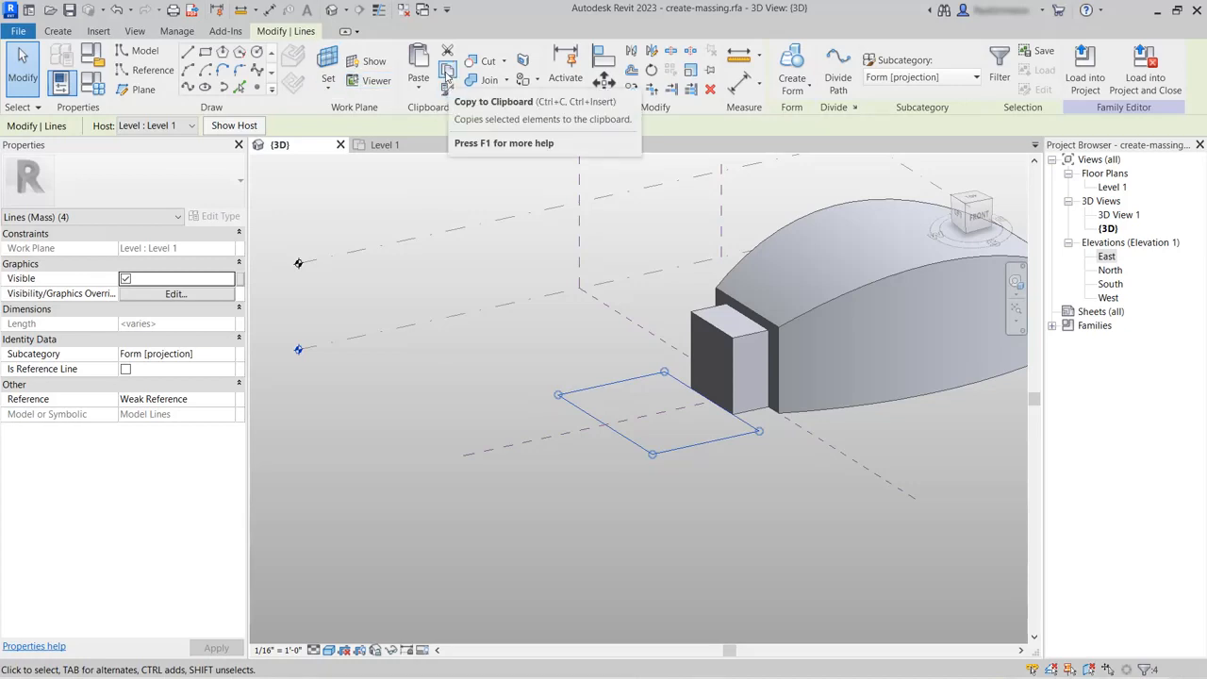
pyautogui.click(448, 76)
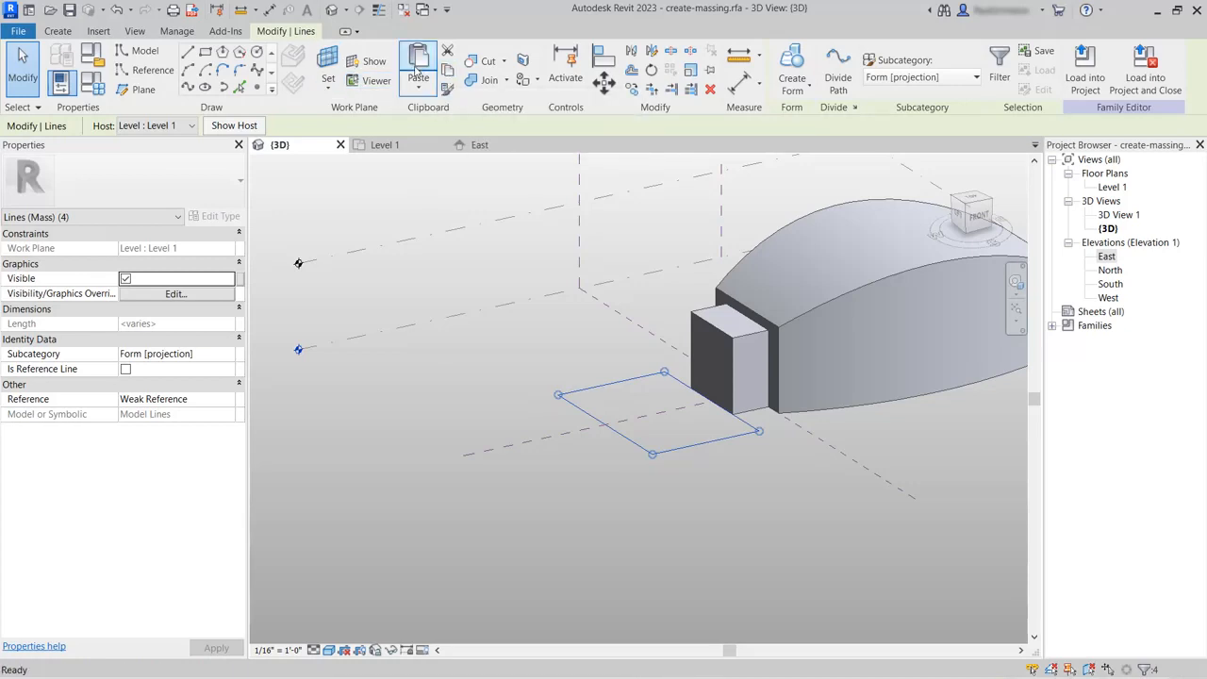
pyautogui.click(418, 83)
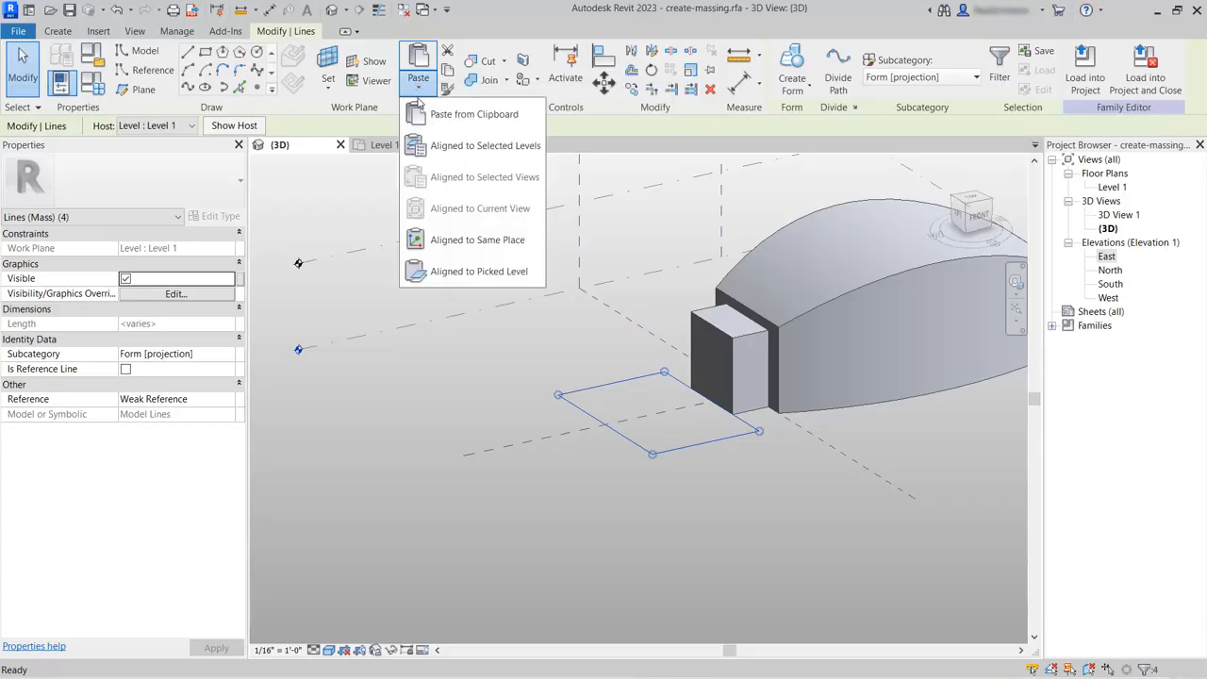
pyautogui.click(449, 273)
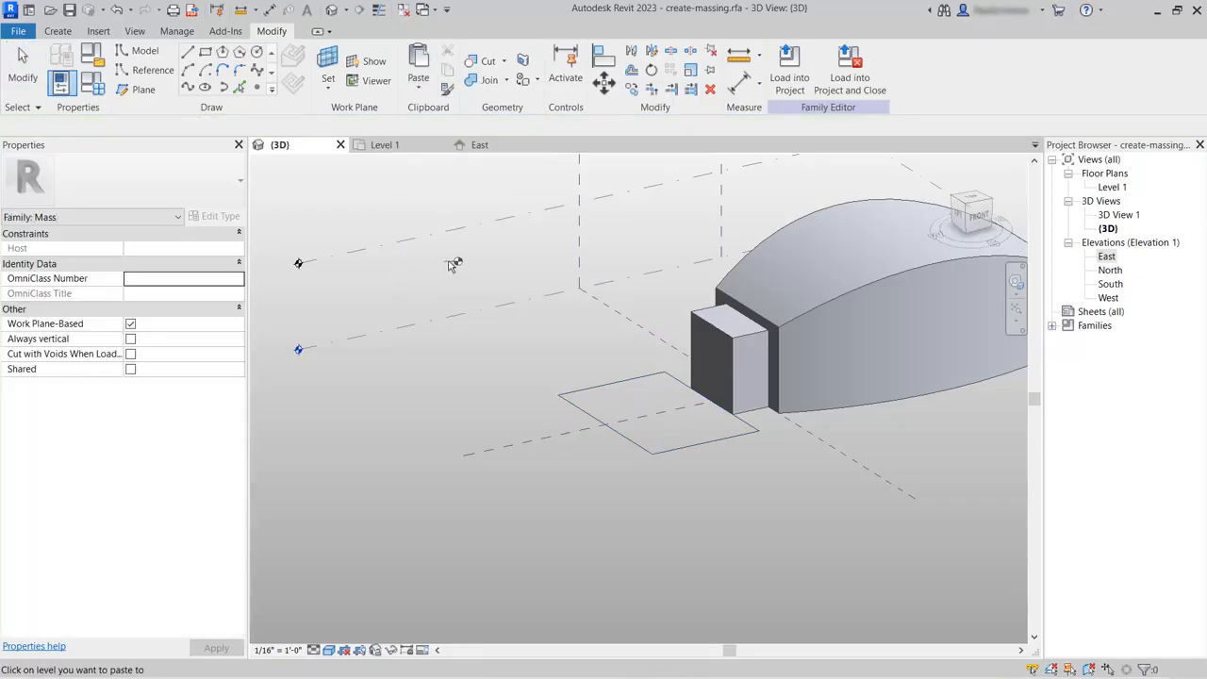
pyautogui.click(451, 236)
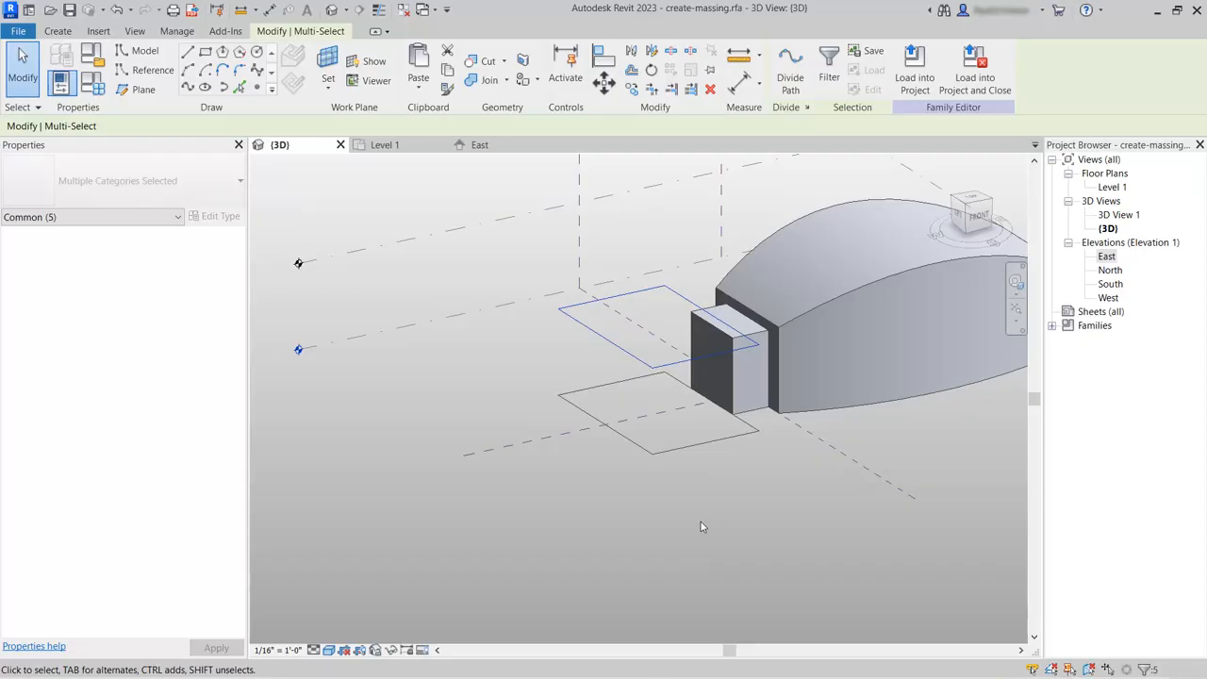
# Set the Level 2 rectangle's width to 75' by moving its outer edge, and clear the selection.
pyautogui.click(582, 326)
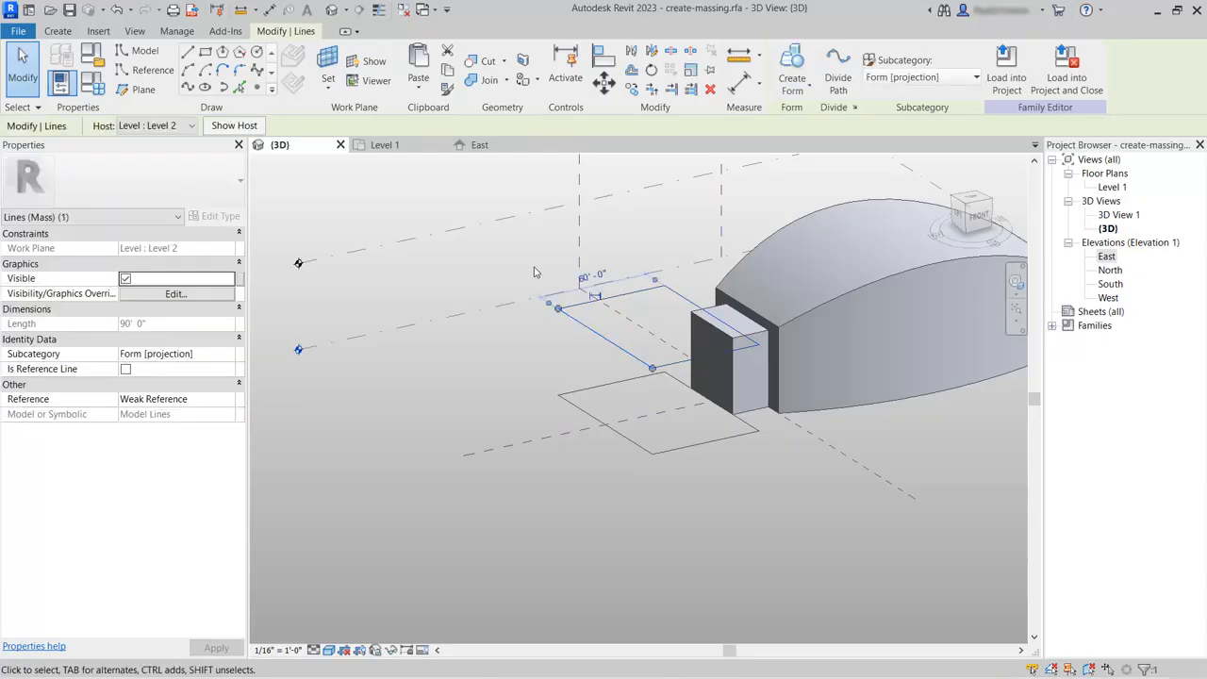
pyautogui.click(604, 270)
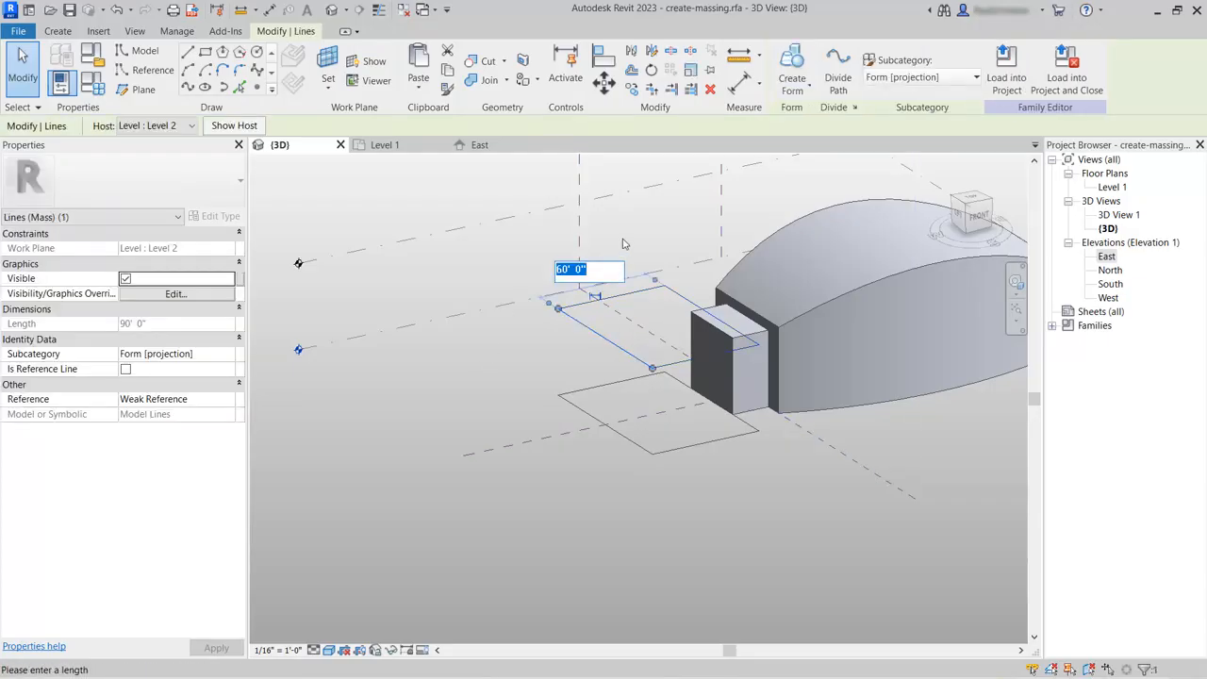
pyautogui.write('75')
pyautogui.press('Return')
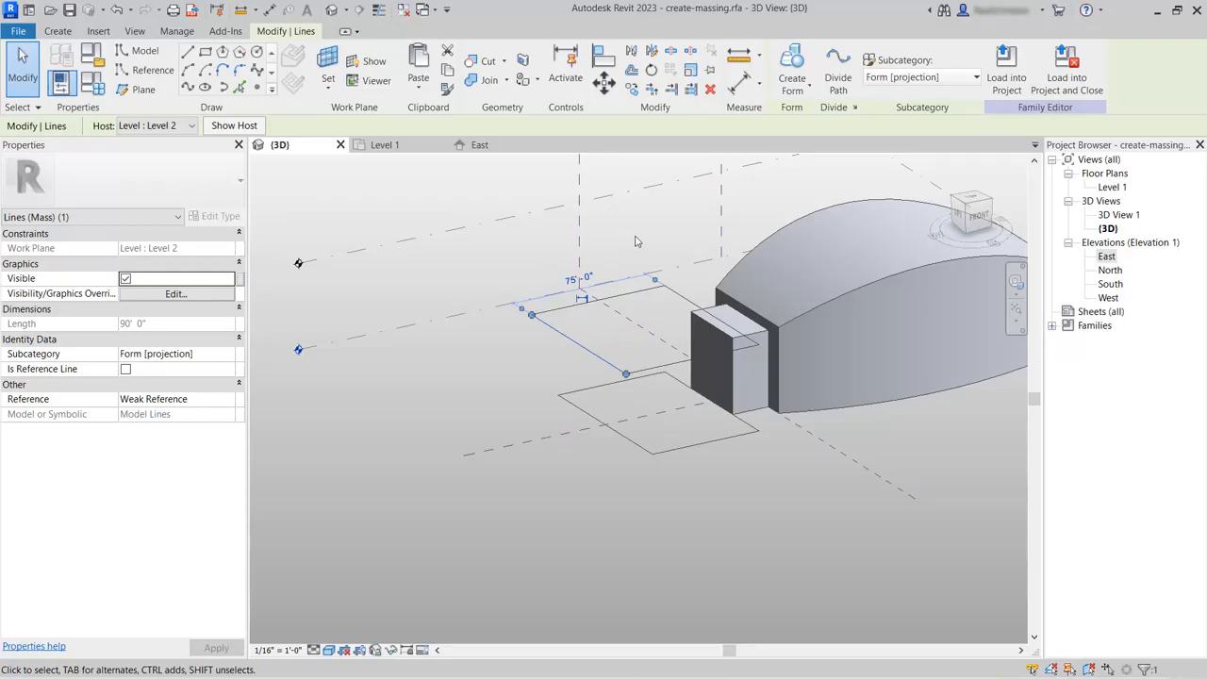
pyautogui.click(589, 533)
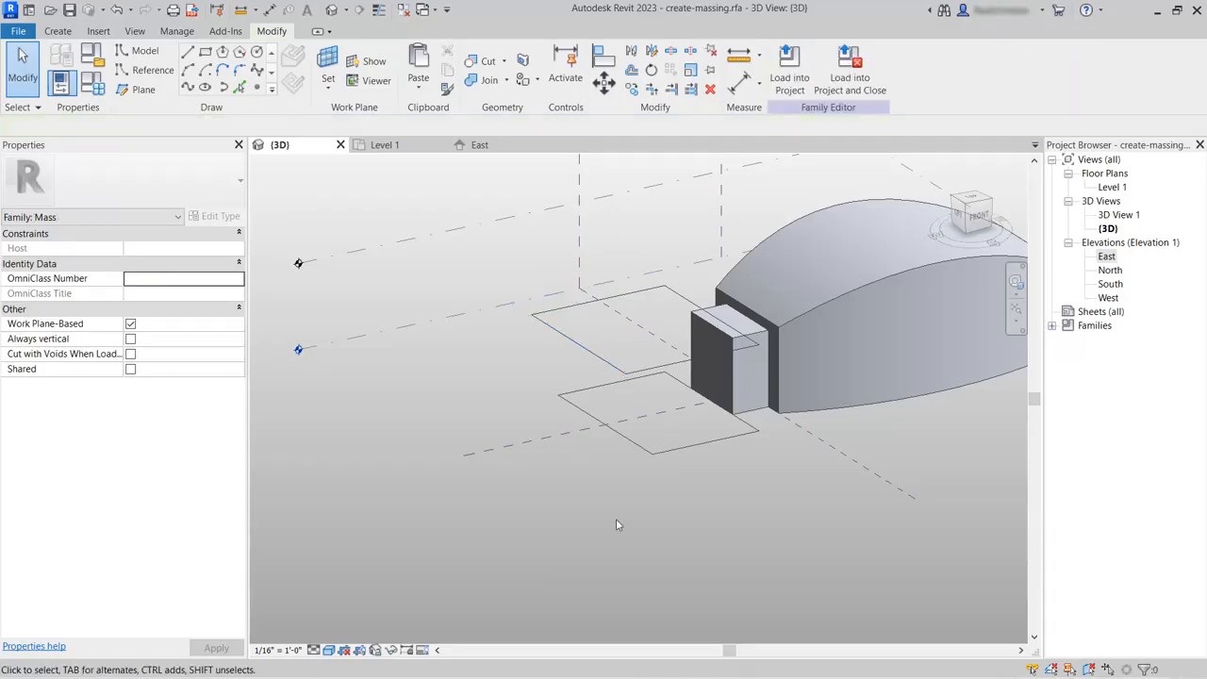
# Create a solid form from the Level 1 and Level 2 rectangles together, and inspect its slanted end from the front left.
pyautogui.press('Tab')
pyautogui.click(664, 457)
pyautogui.keyDown('ctrl'); pyautogui.click(540, 323); pyautogui.keyUp('ctrl')
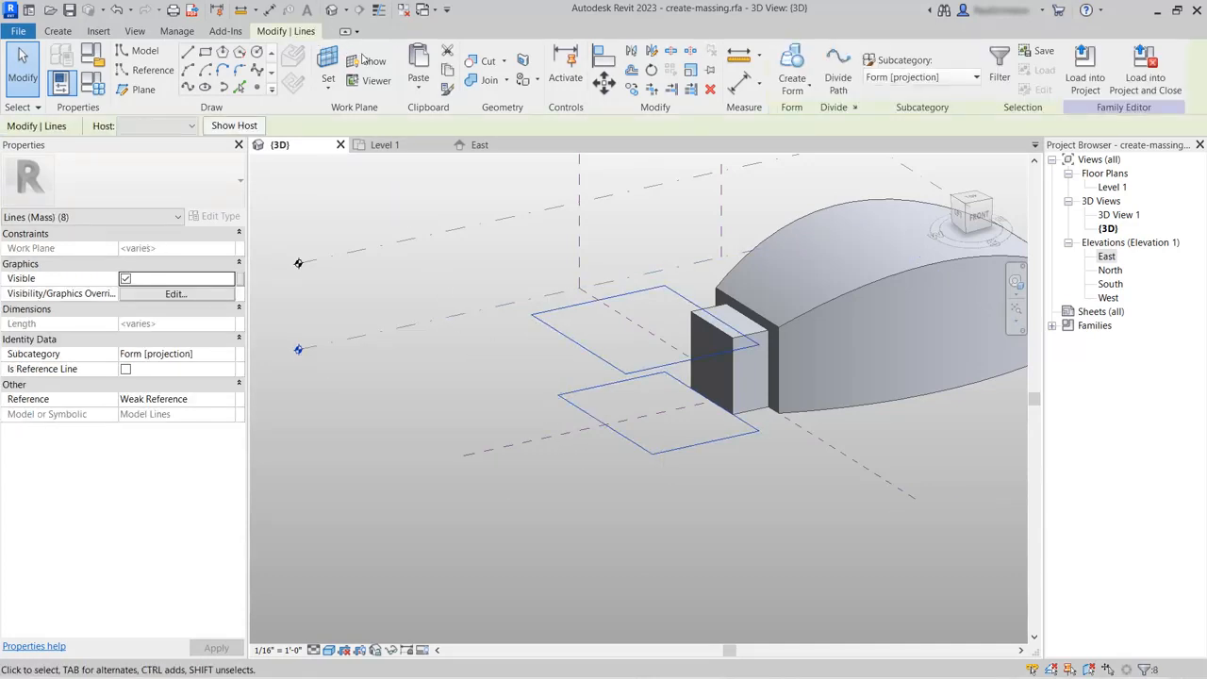
pyautogui.click(792, 84)
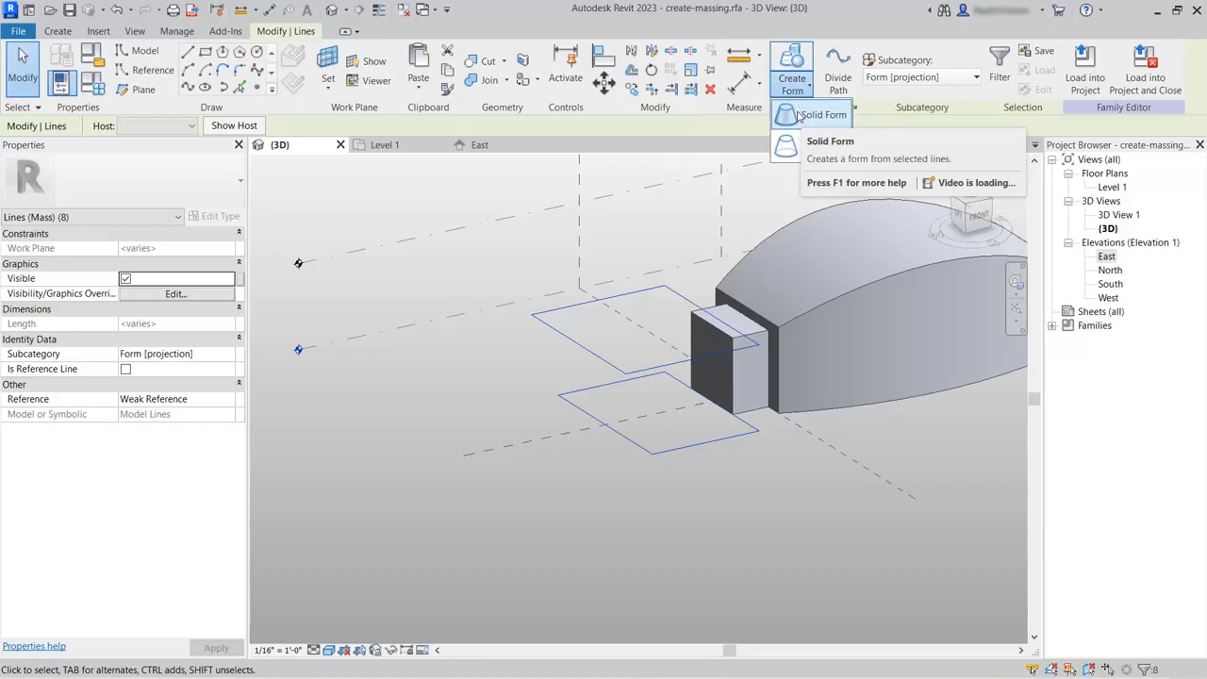
pyautogui.click(800, 115)
pyautogui.click(422, 394)
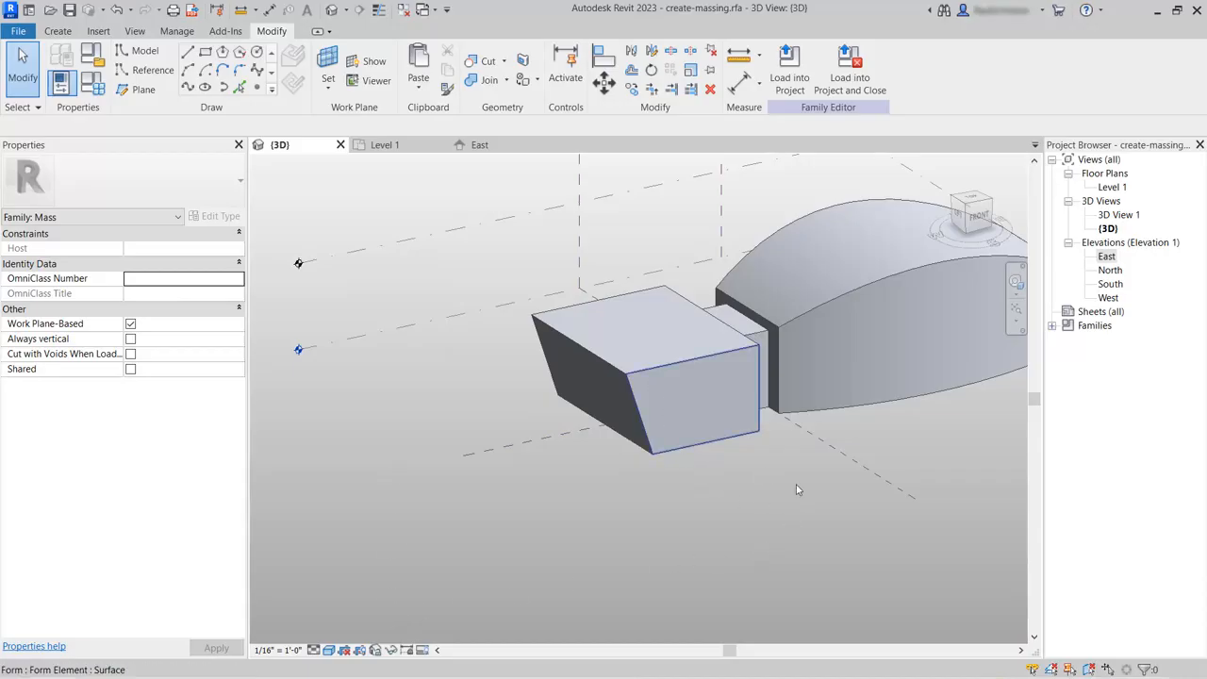
pyautogui.keyDown('shift'); pyautogui.moveTo(839, 482); pyautogui.dragTo(664, 488, button='middle'); pyautogui.keyUp('shift')
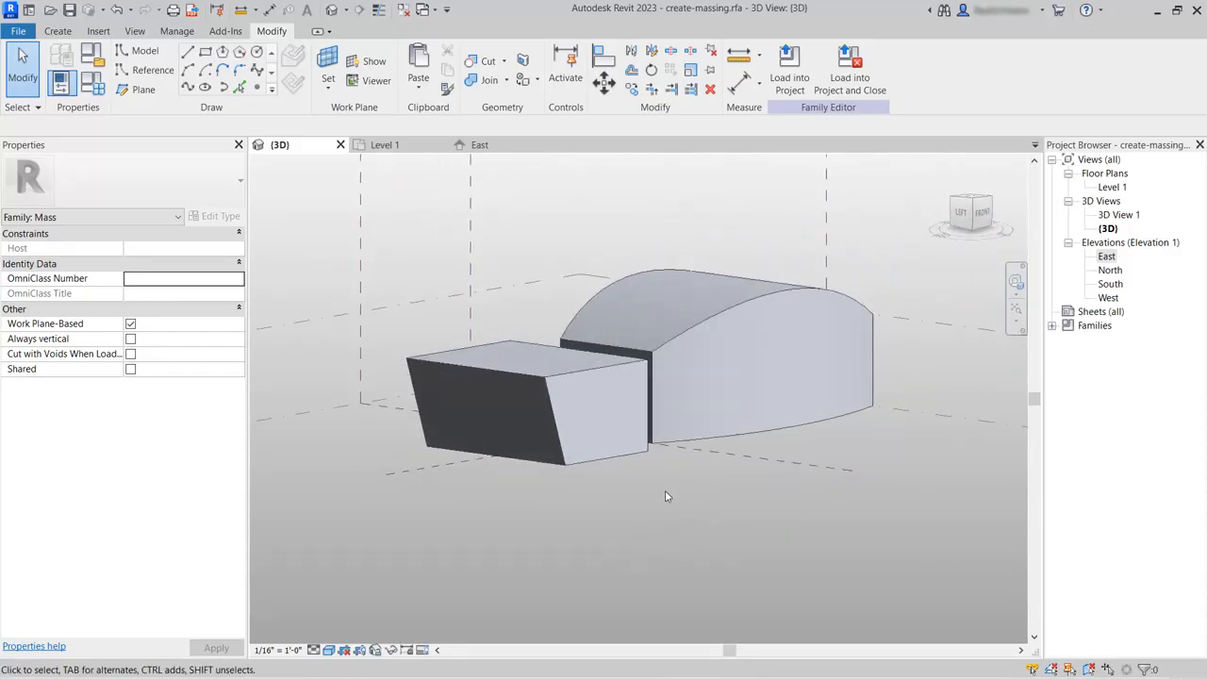